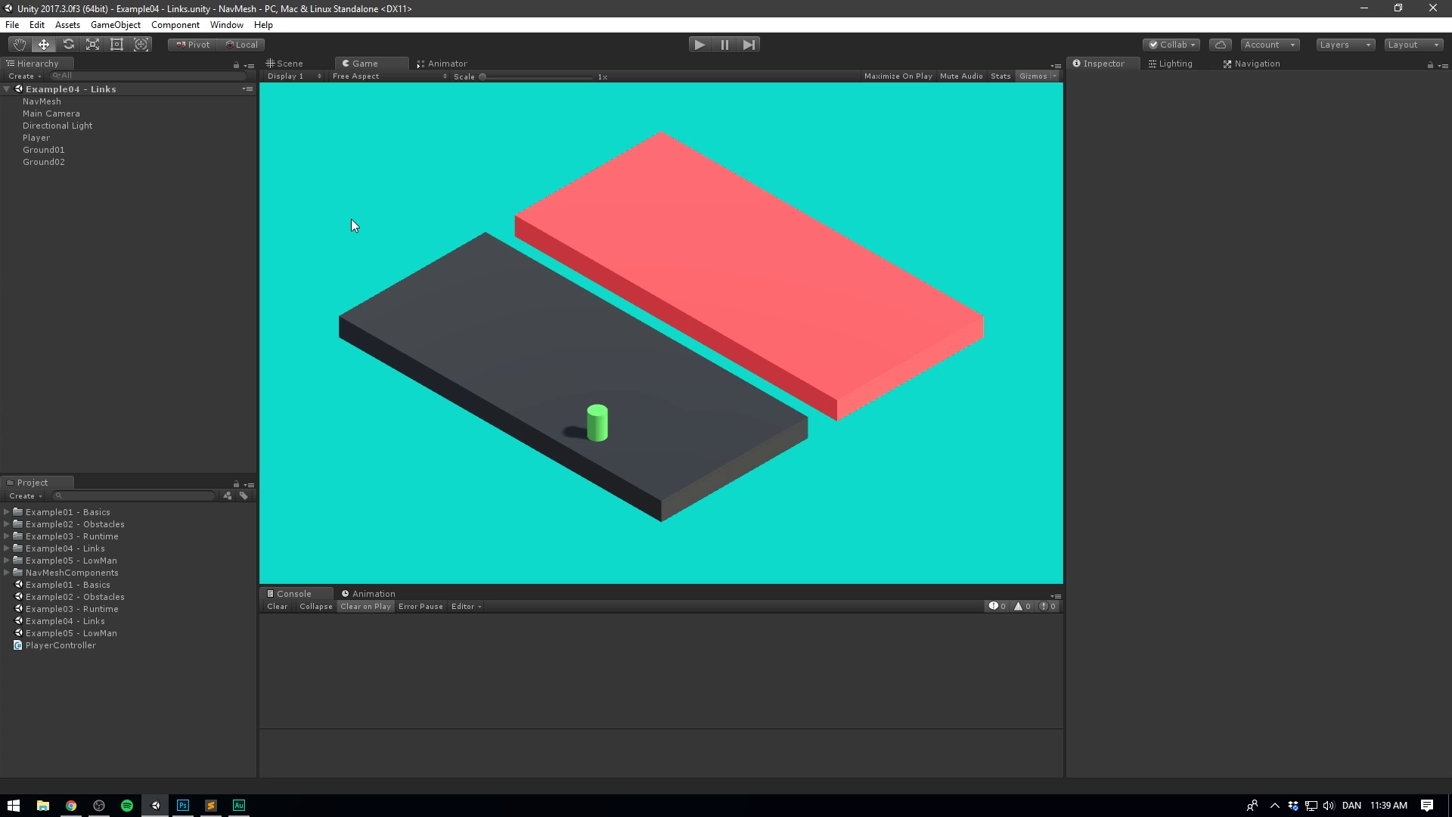
Inspect the Ground01 and Ground02 platforms in the Scene view to see the gap between them.
click(77, 151)
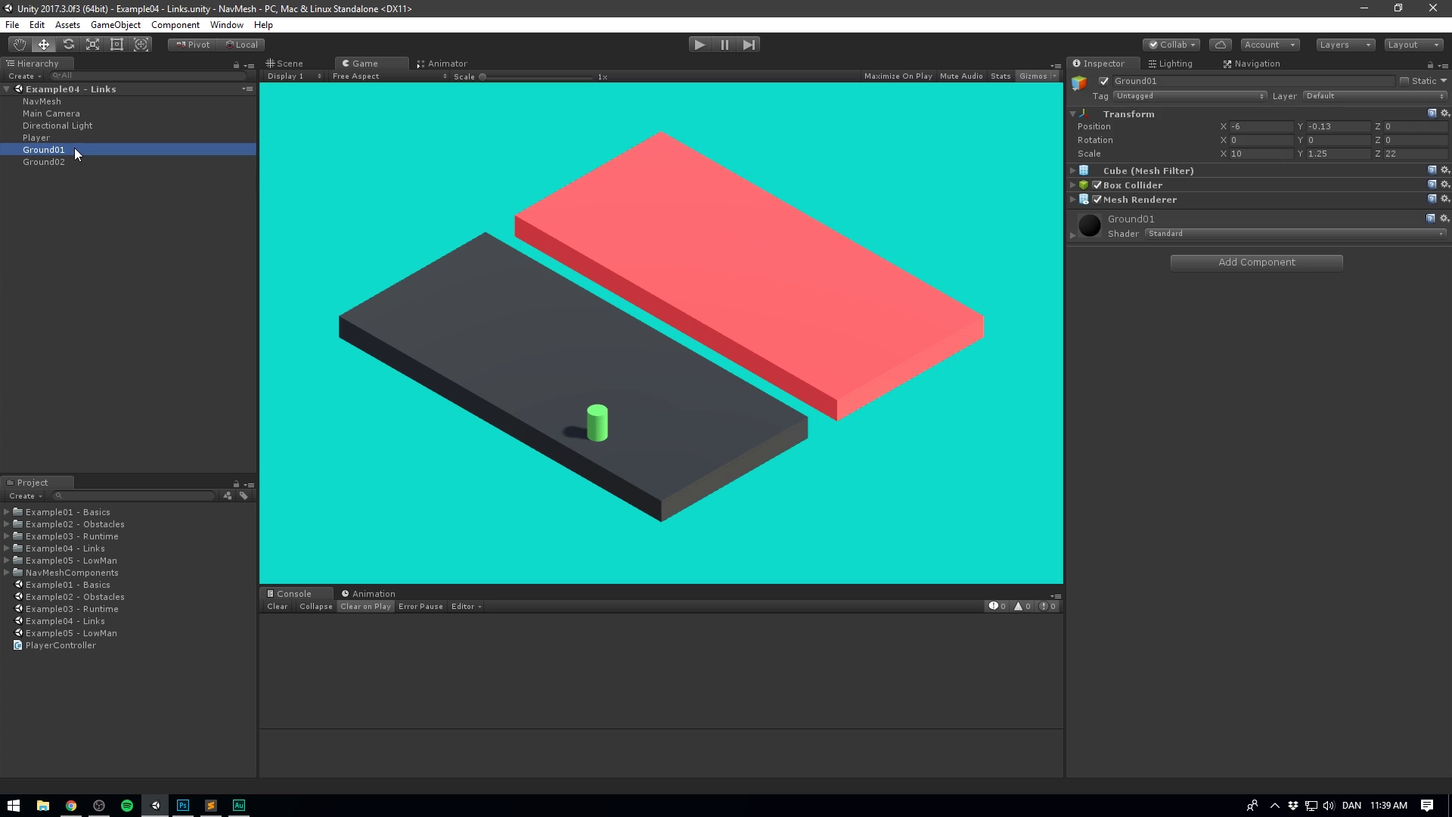
click(283, 63)
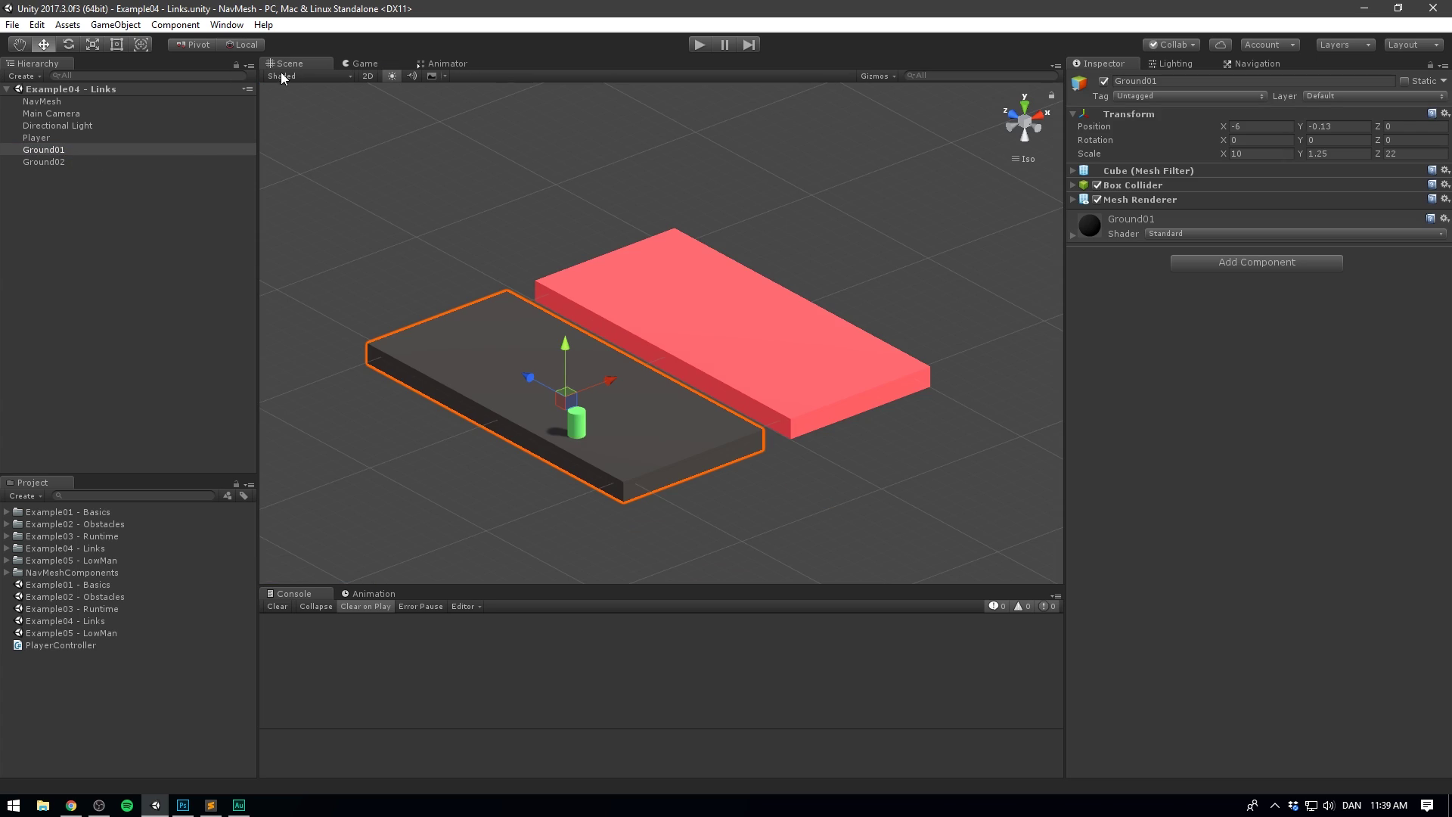
click(60, 162)
mouse_move(383, 197)
alt+mouse_down()
mouse_move(424, 185)
mouse_move(431, 224)
mouse_move(397, 220)
alt+mouse_up()
click(62, 150)
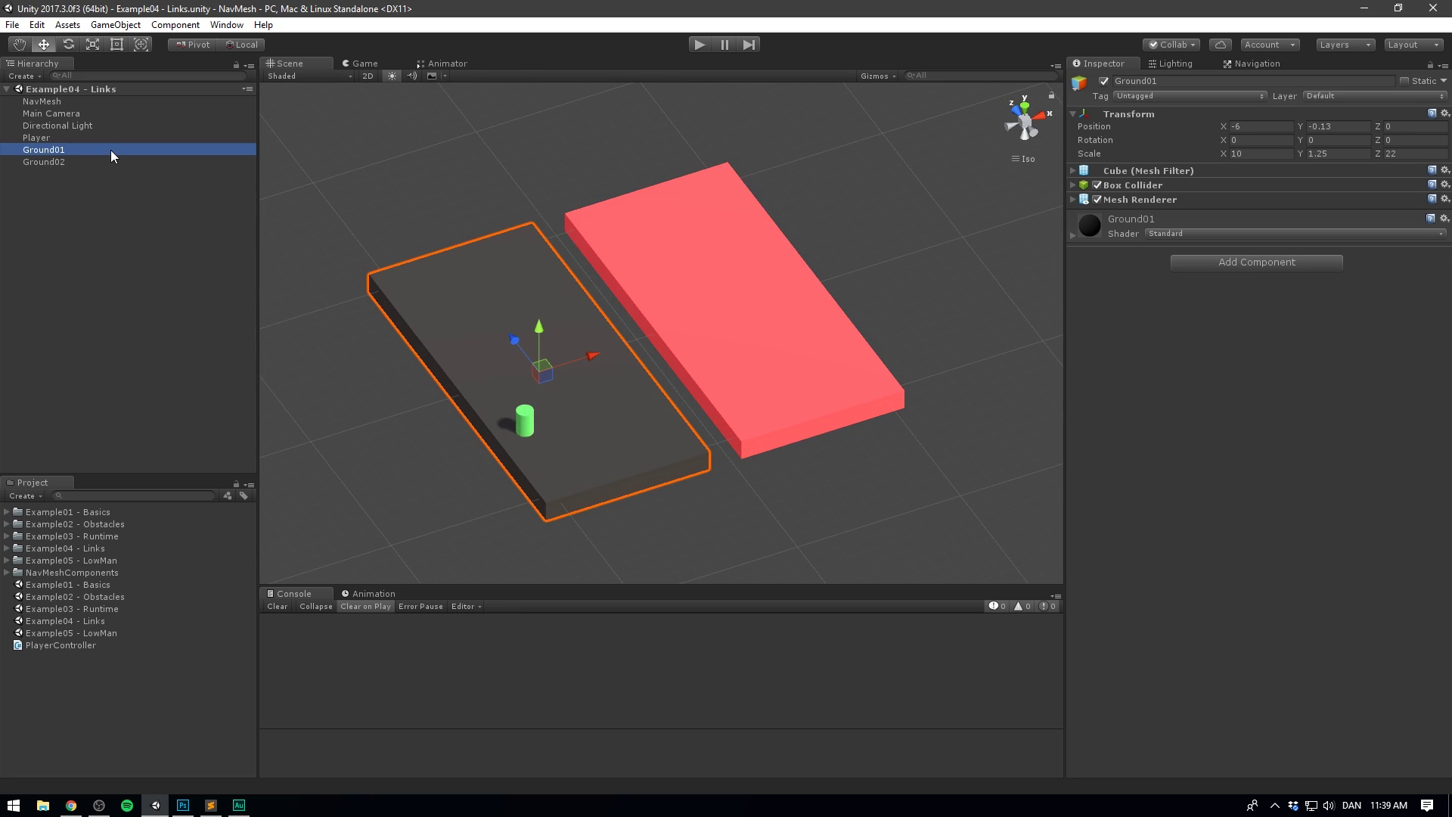
click(74, 162)
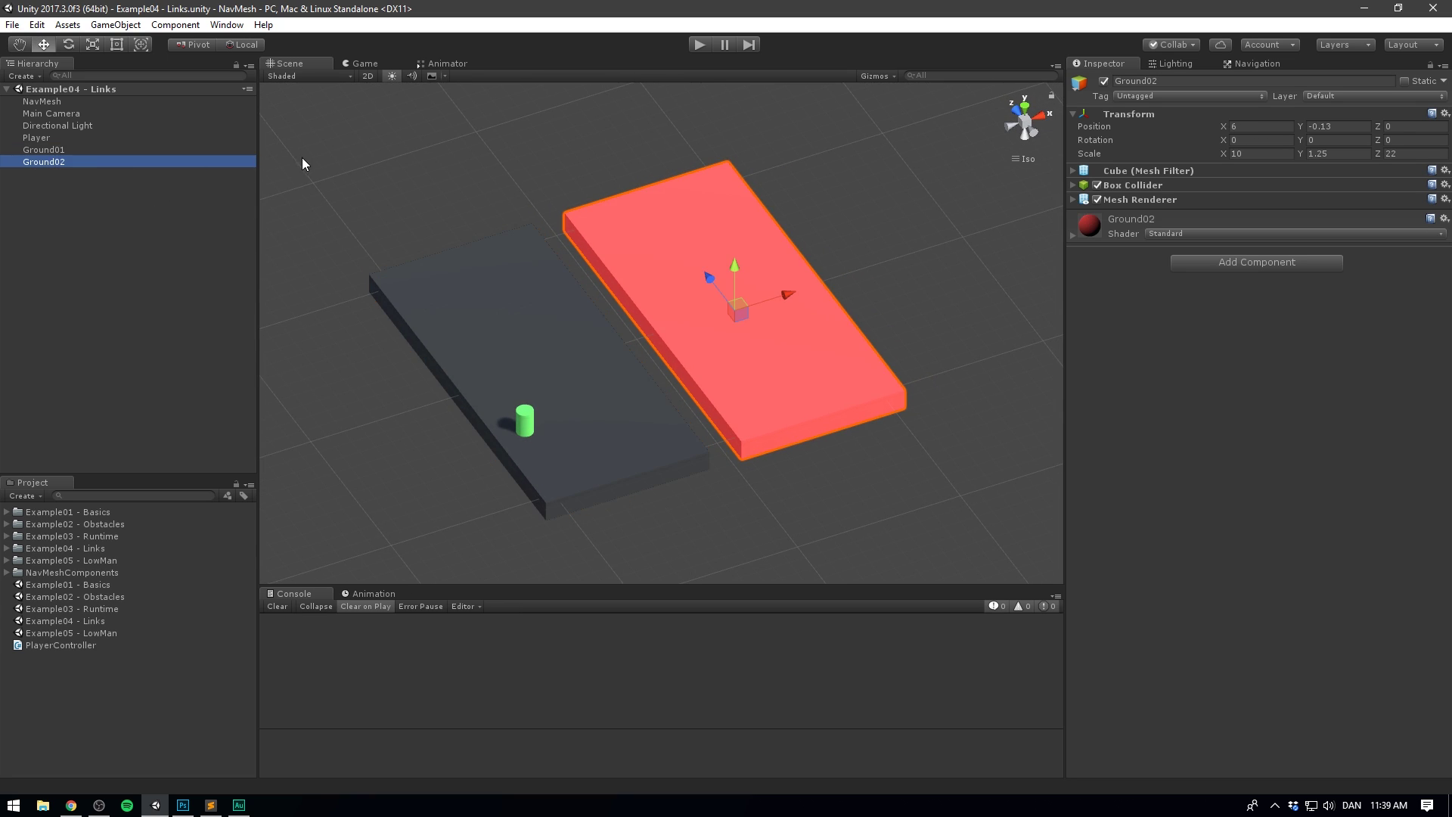
Bake the NavMesh object's surface for the Humanoid agent across both ground platforms.
click(45, 102)
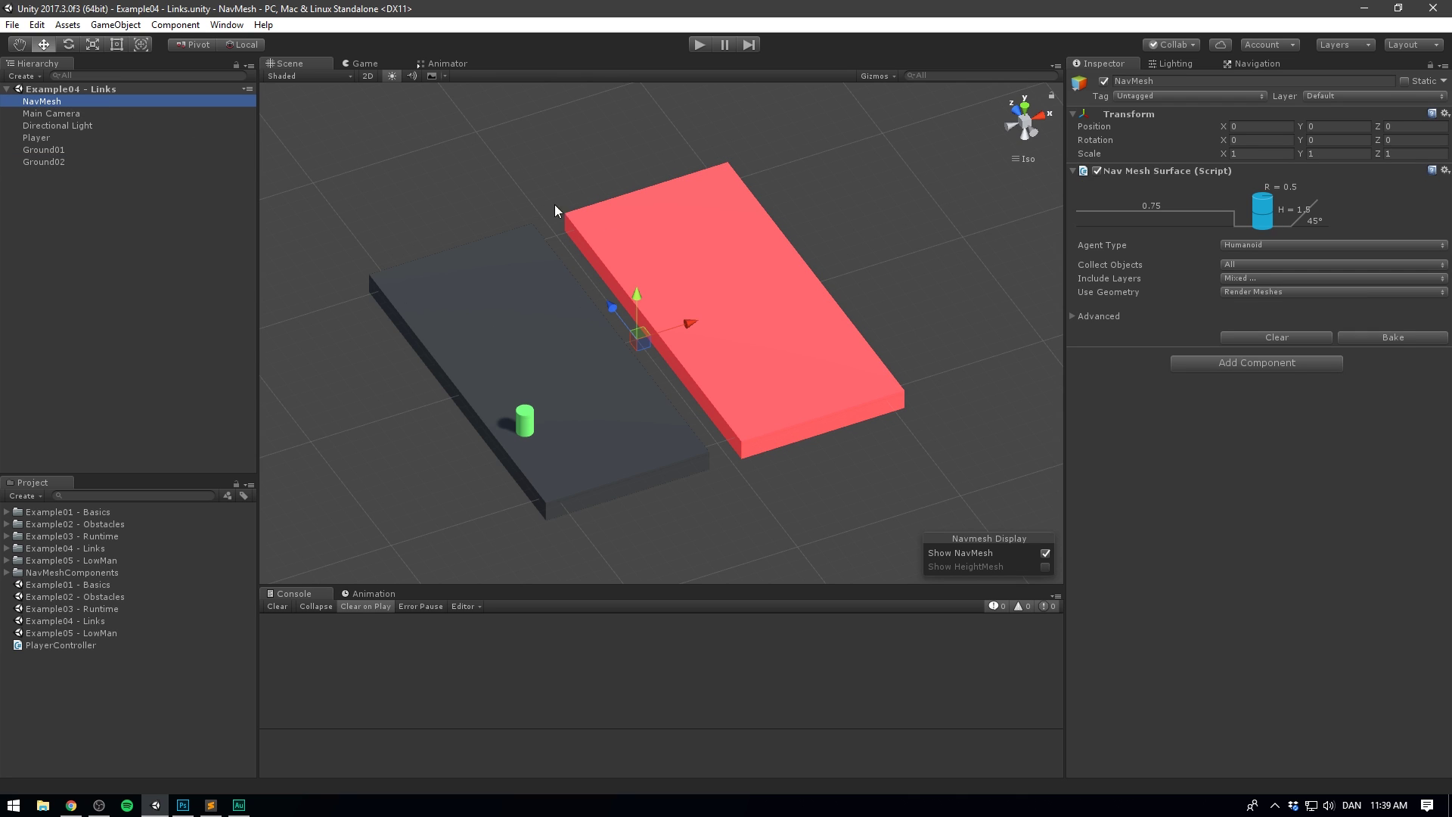
click(1394, 338)
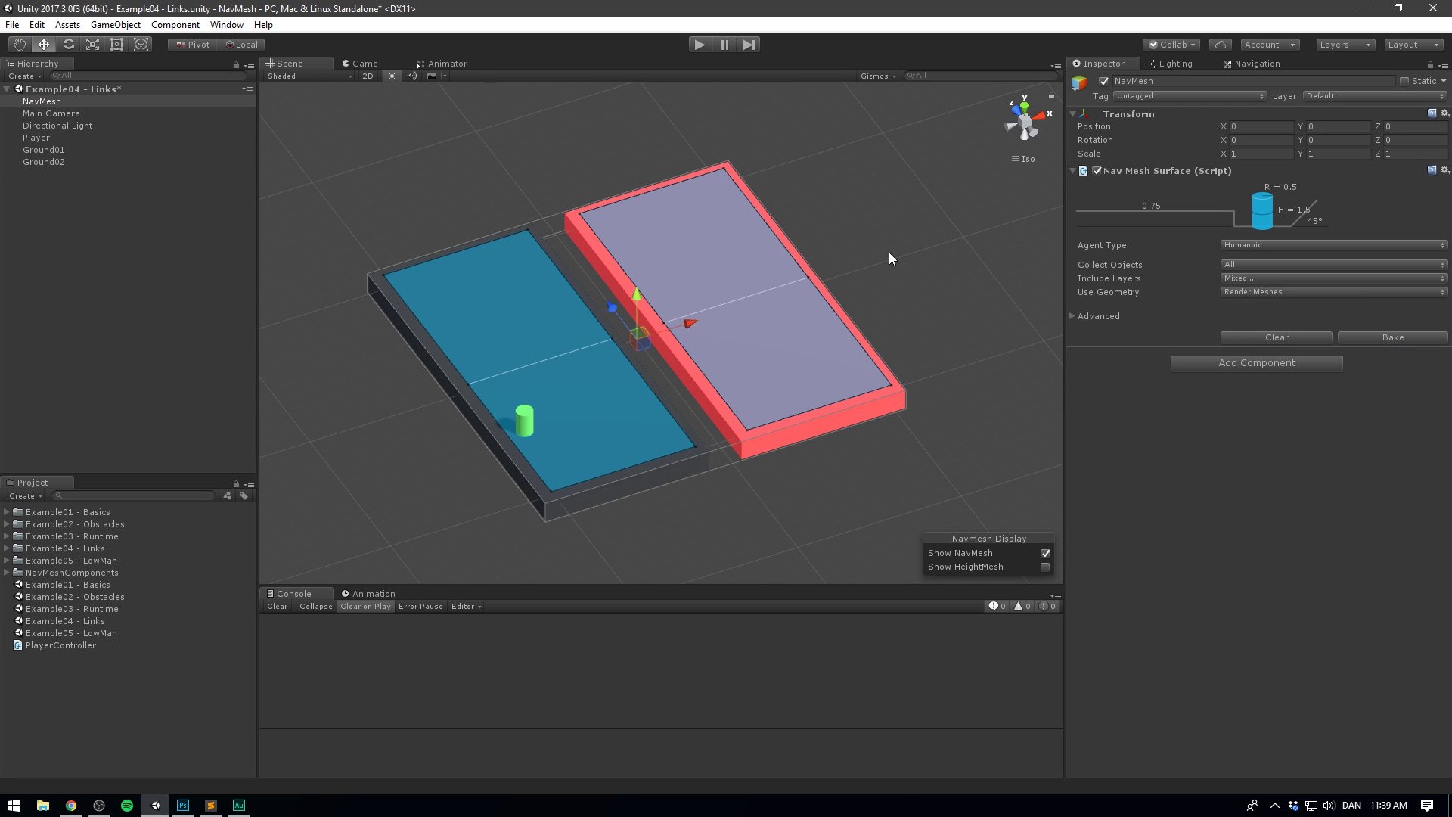
alt+drag(729, 257, 698, 370)
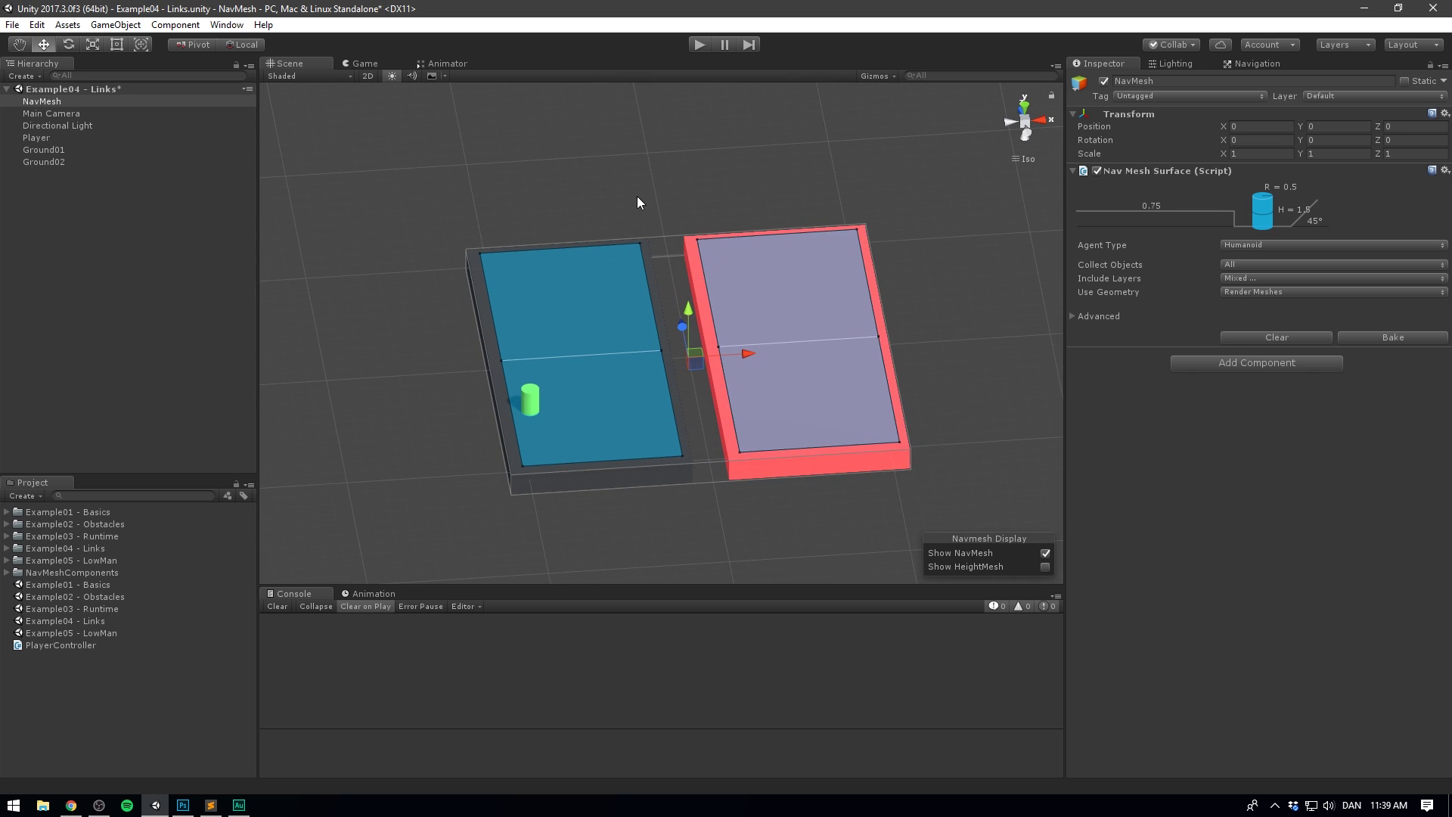
Check the Player's Nav Mesh Agent settings, then play-test moving it around the dark platform and towards the red one.
click(32, 138)
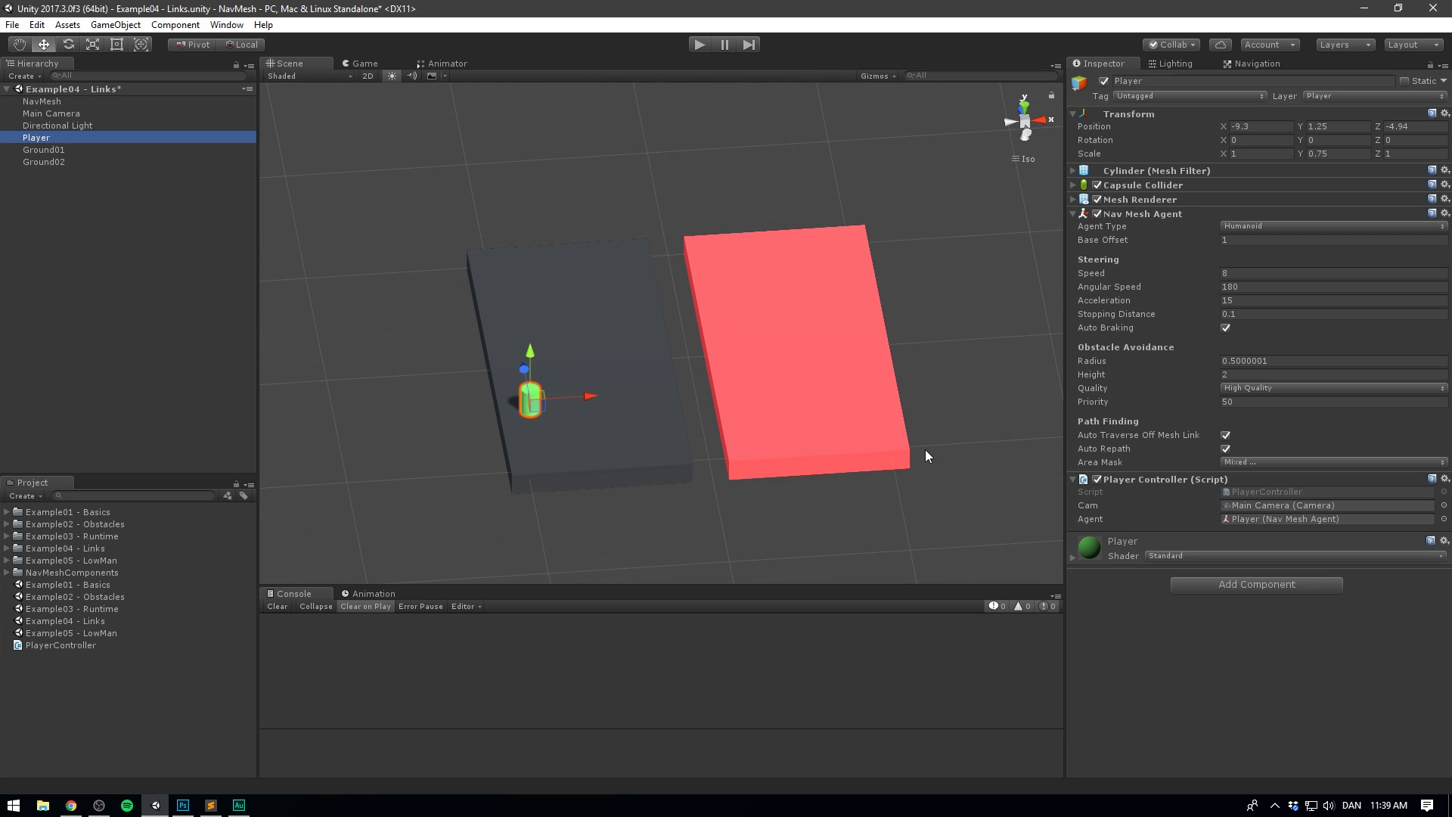
key(ctrl+p)
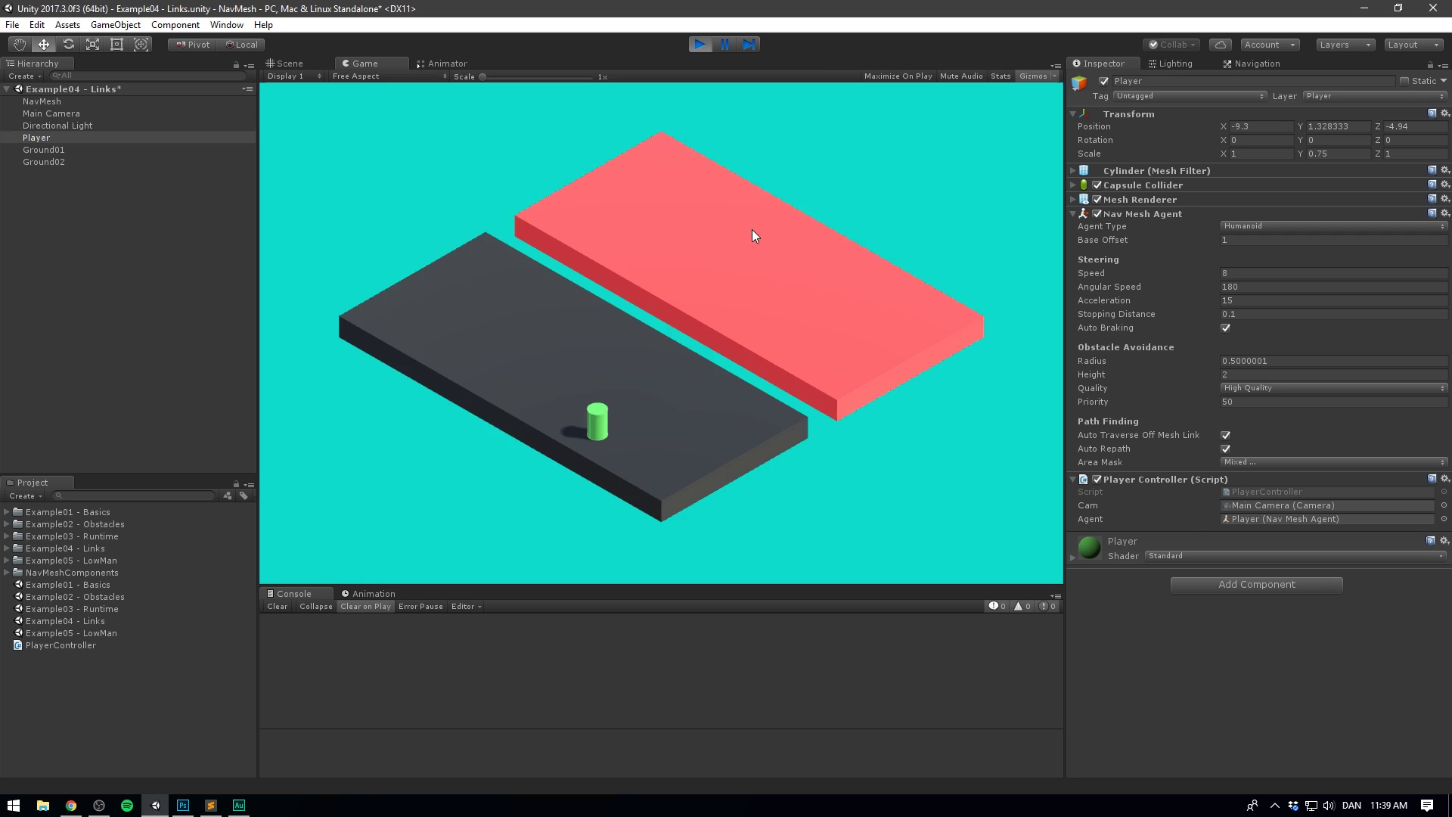
click(539, 332)
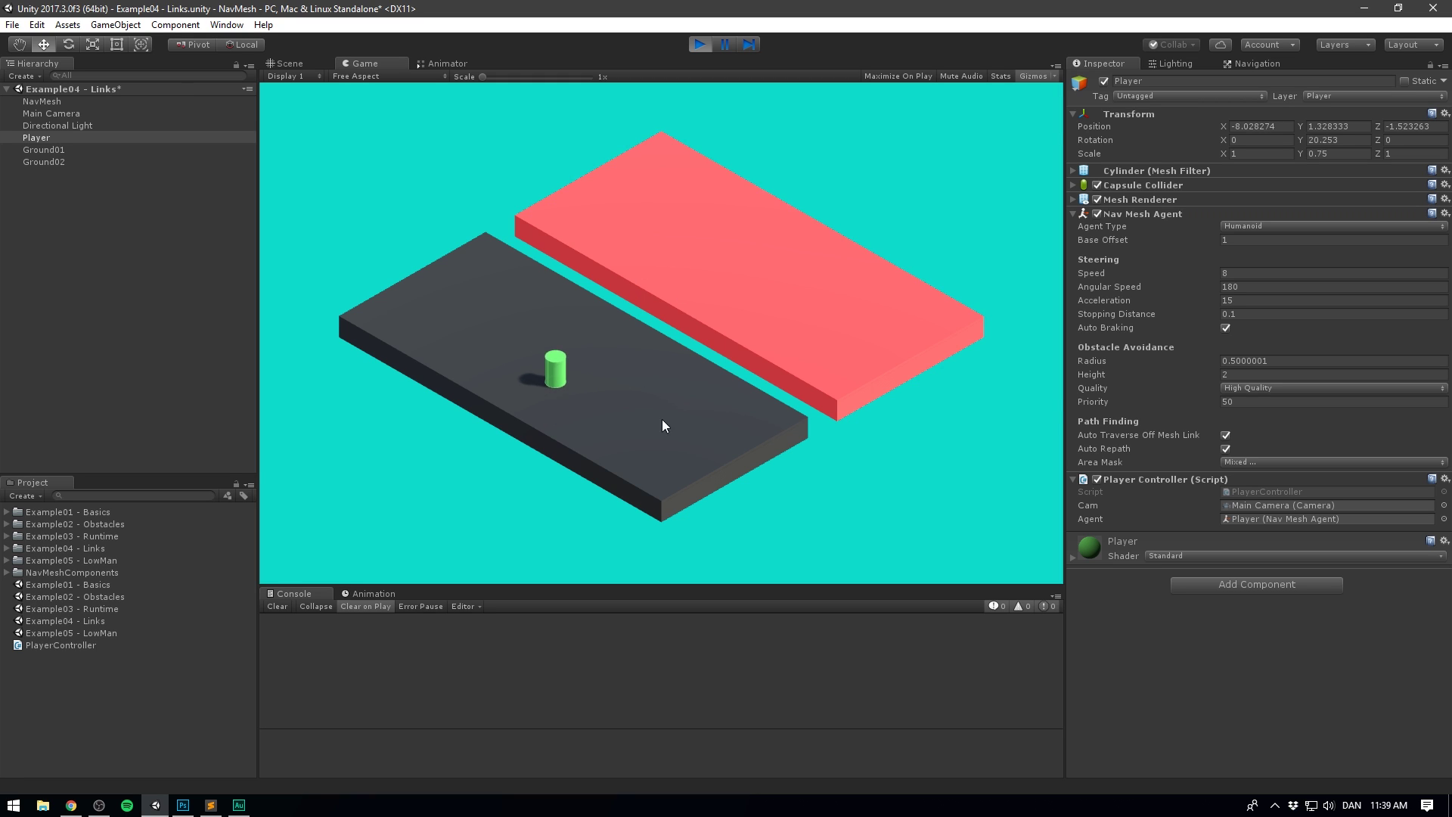
click(688, 332)
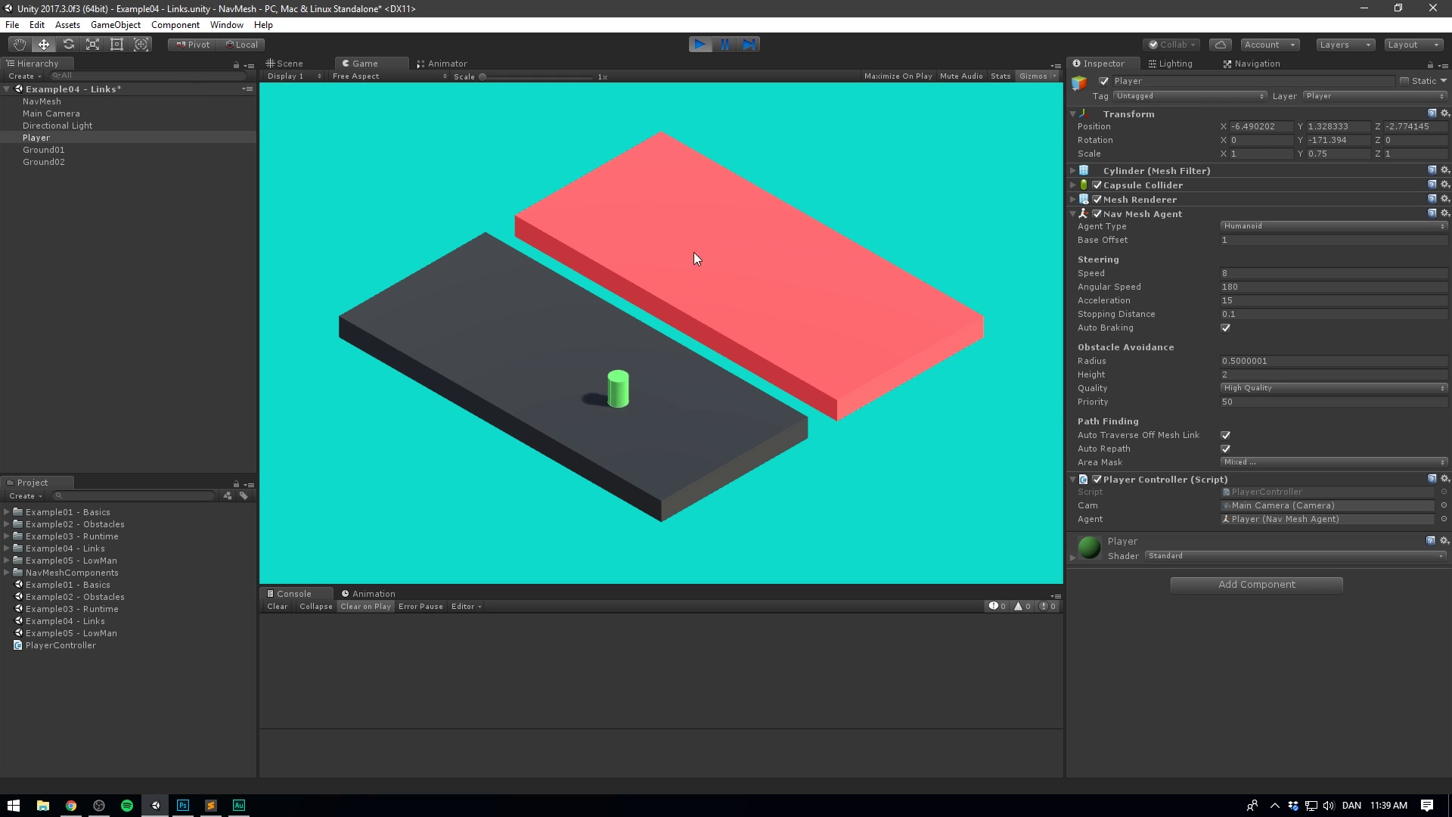
click(751, 254)
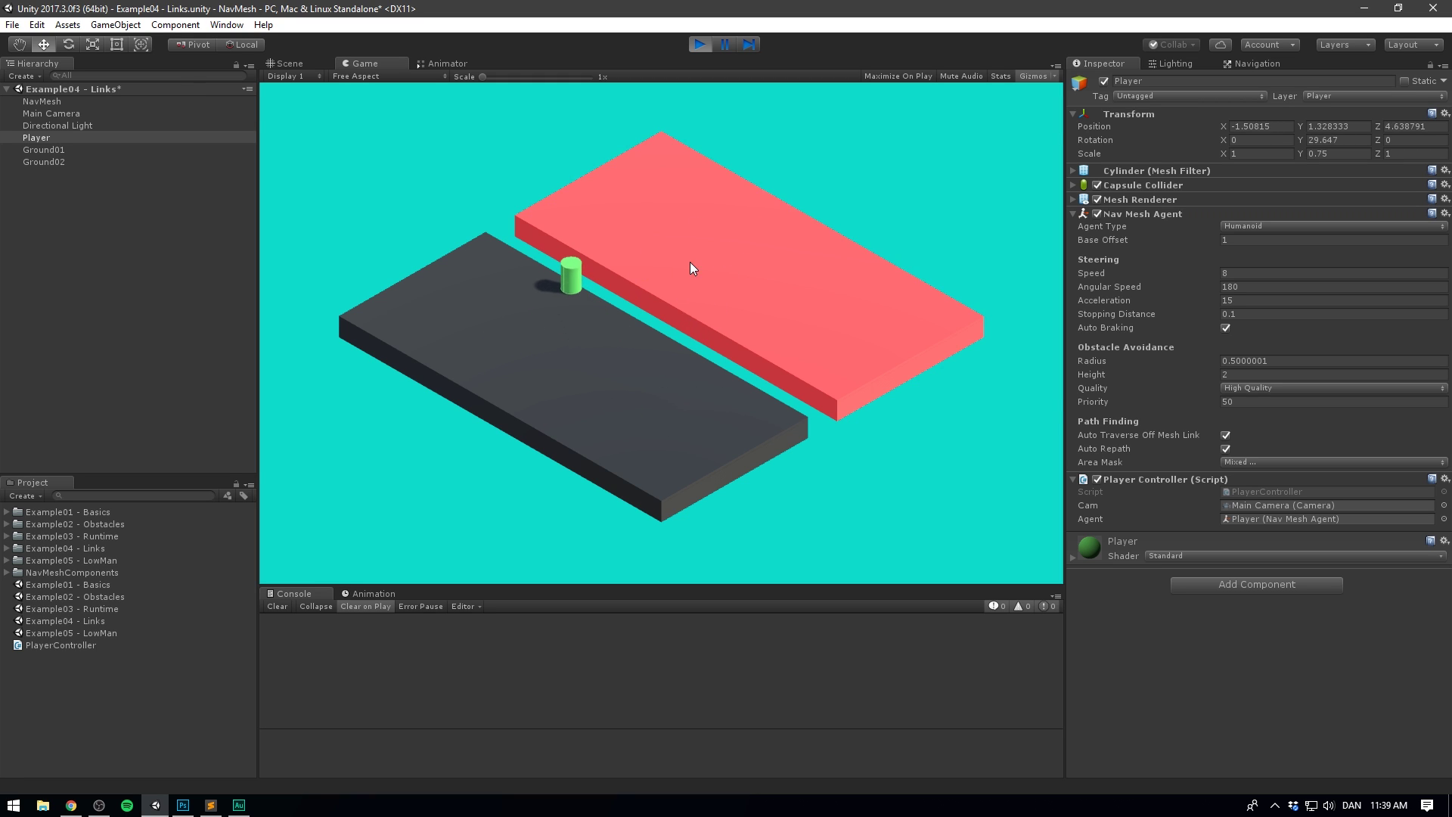
key(ctrl+p)
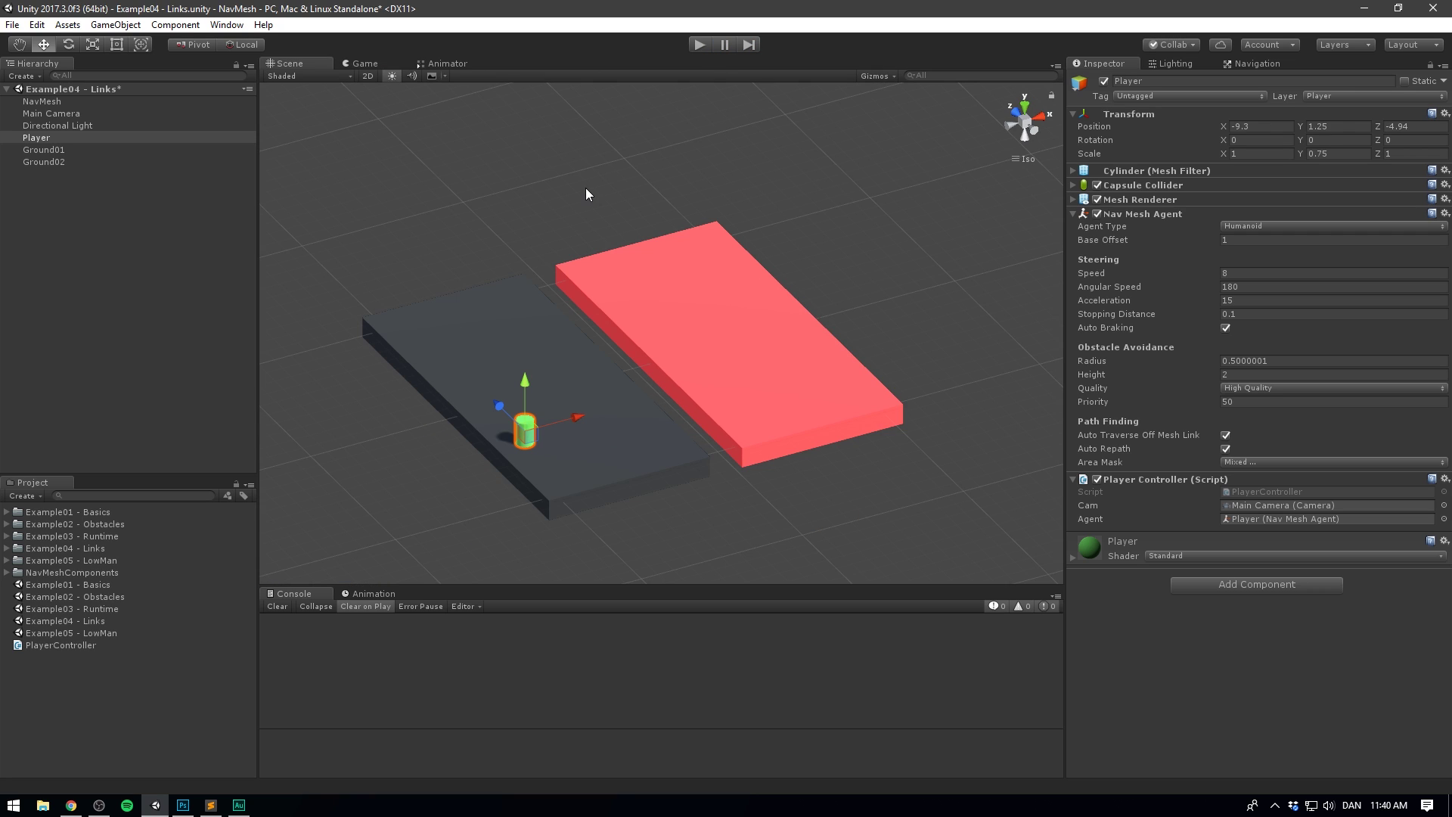
Create an empty object in the scene, reset its transform to the origin and name it Link.
click(235, 234)
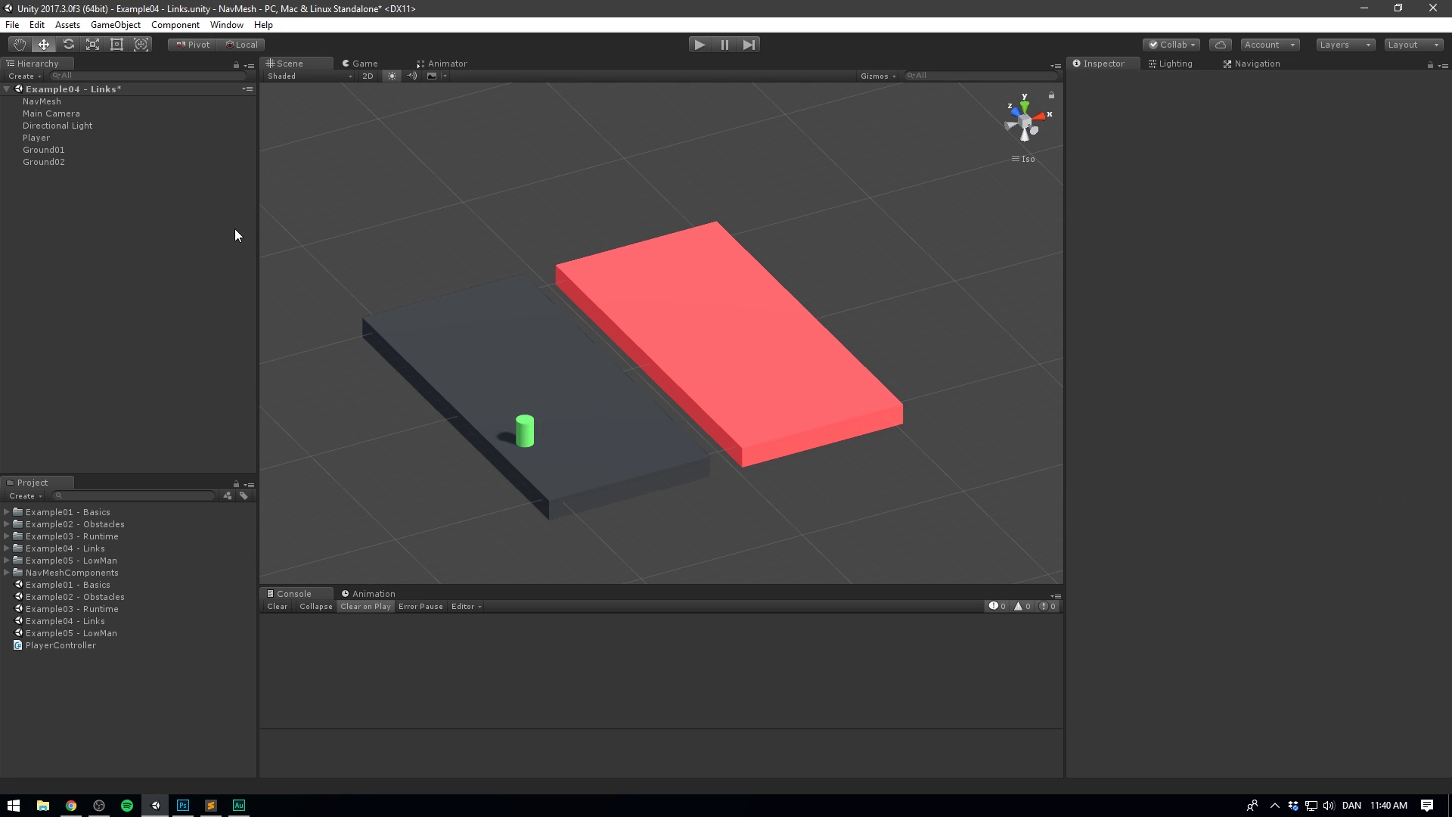
right_click(156, 260)
click(233, 385)
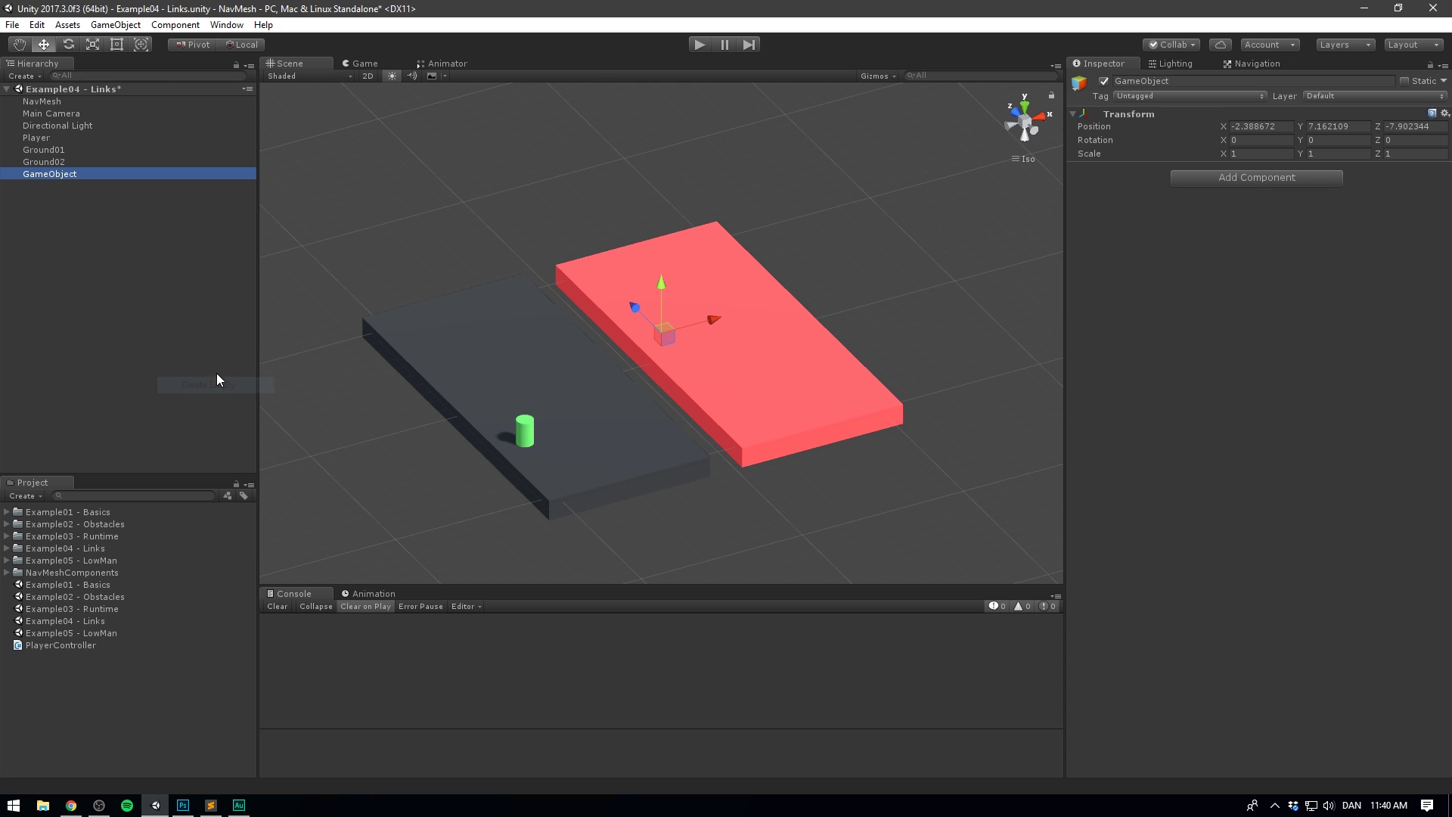
right_click(1144, 120)
click(1175, 130)
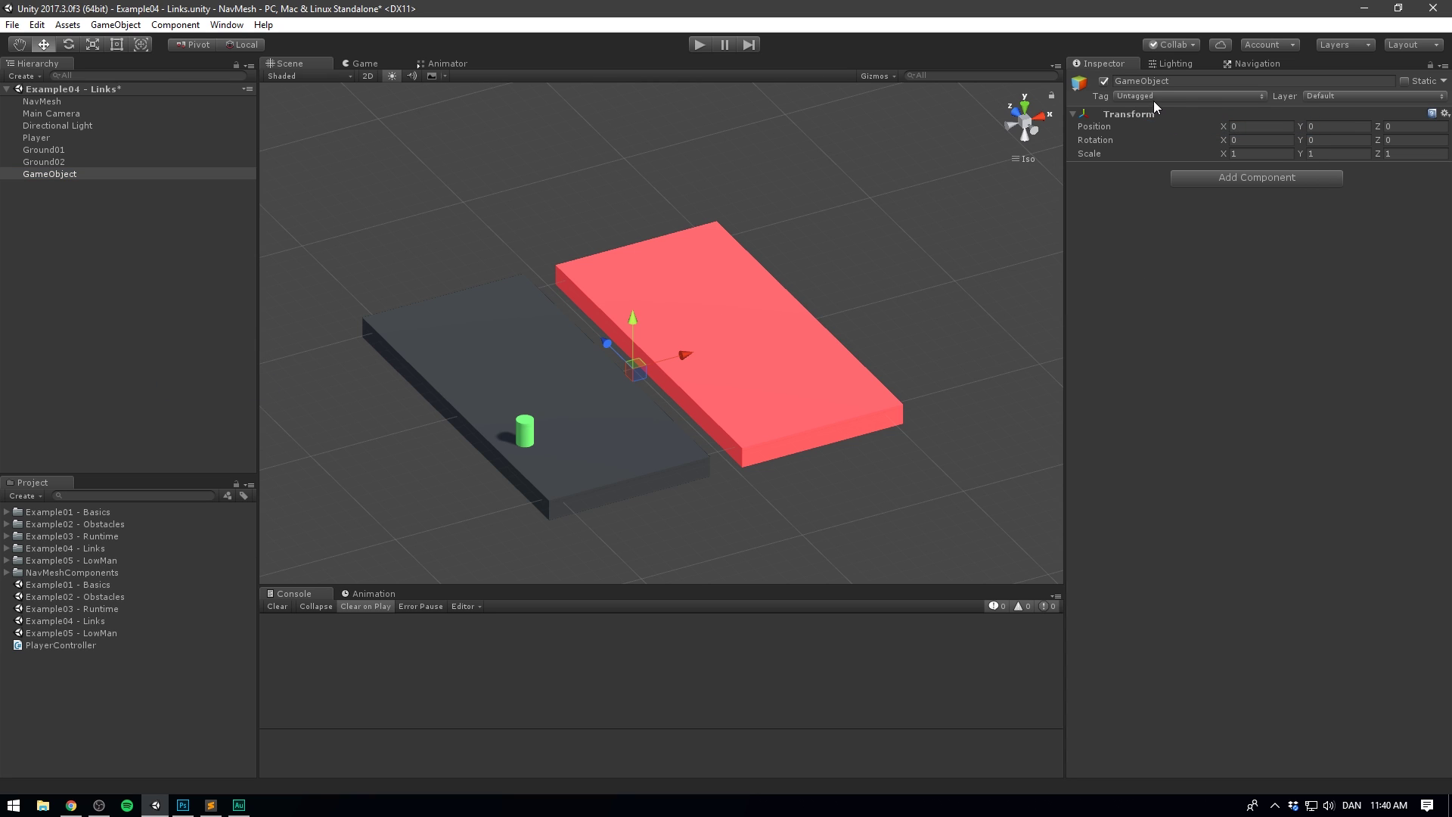
click(1146, 79)
text(Link)
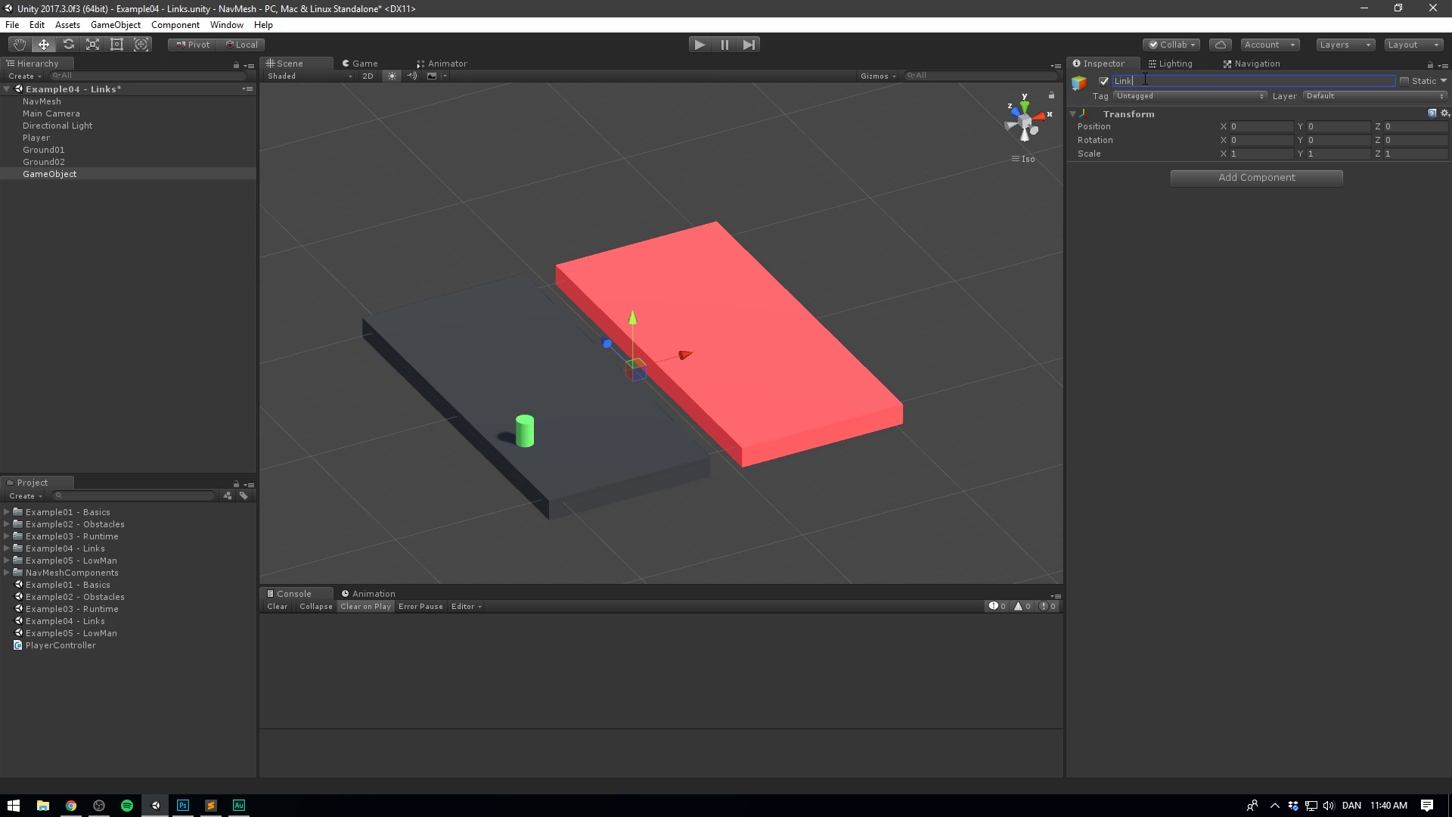
key(Return)
Add a NavMeshLink component to the Link object.
click(1228, 178)
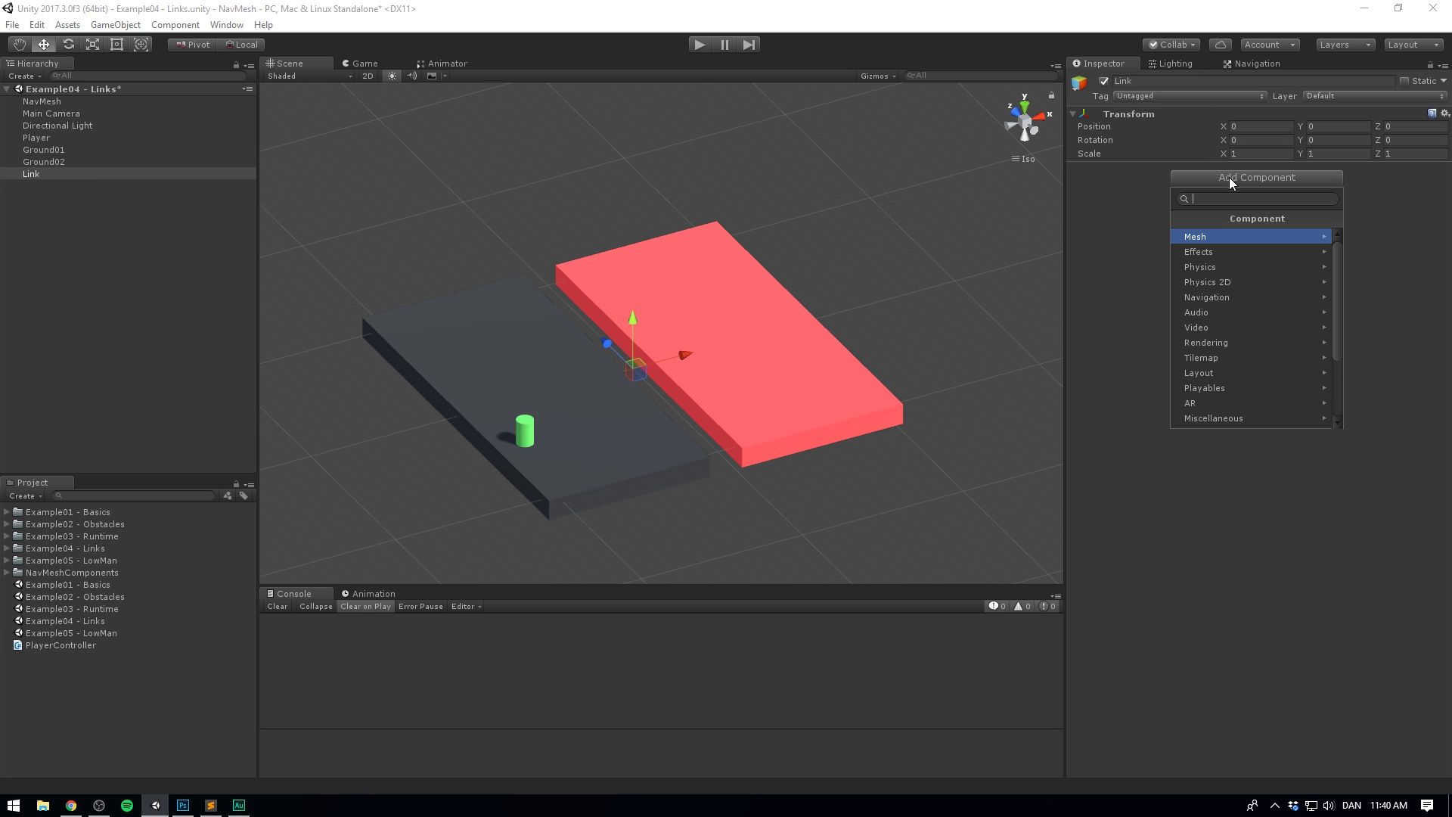
text(Navme)
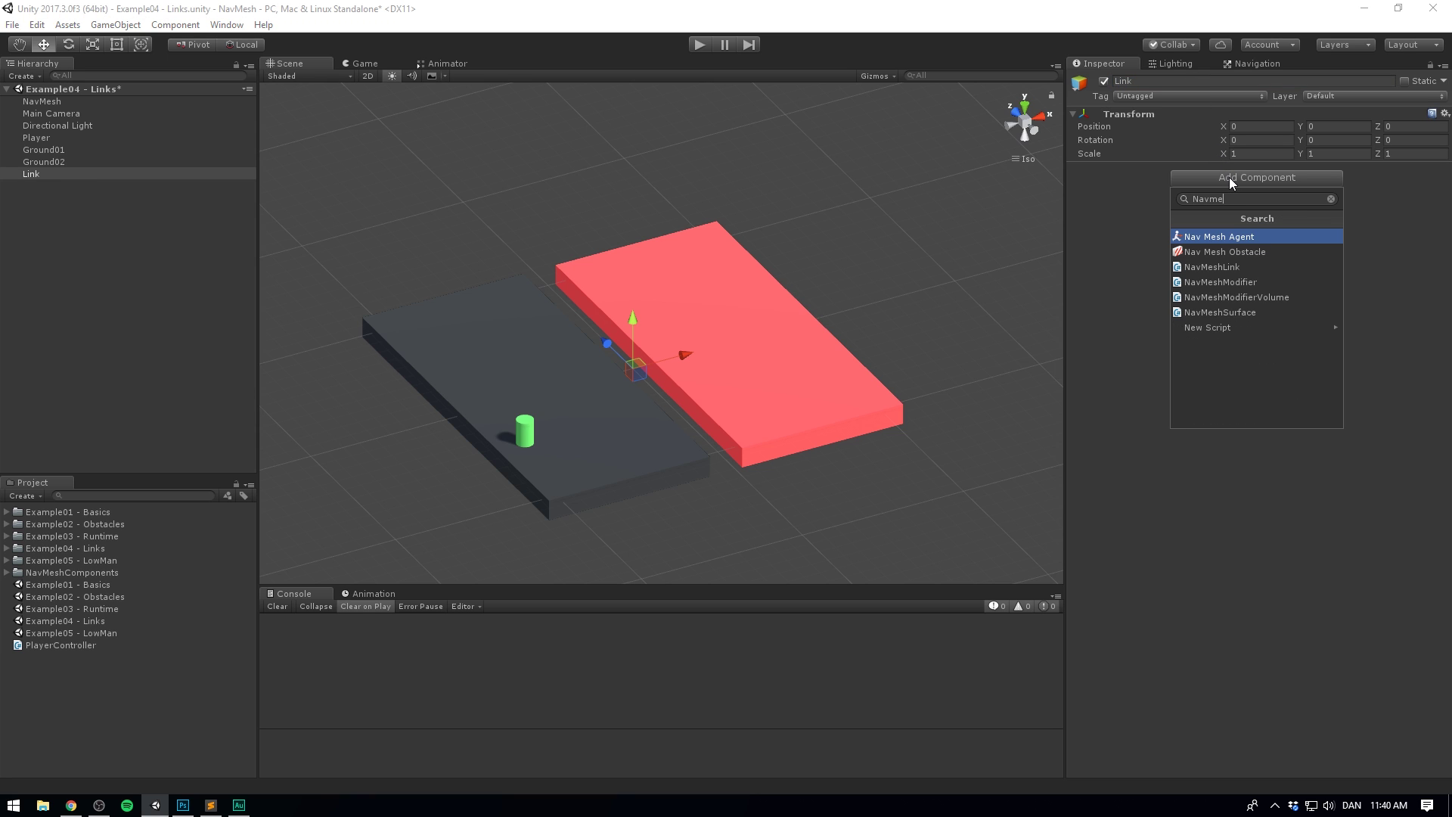
text(shl)
key(Return)
Rotate the Link object -90 degrees around Y and raise it to about Y 0.43 so it bridges the two platforms.
key(f)
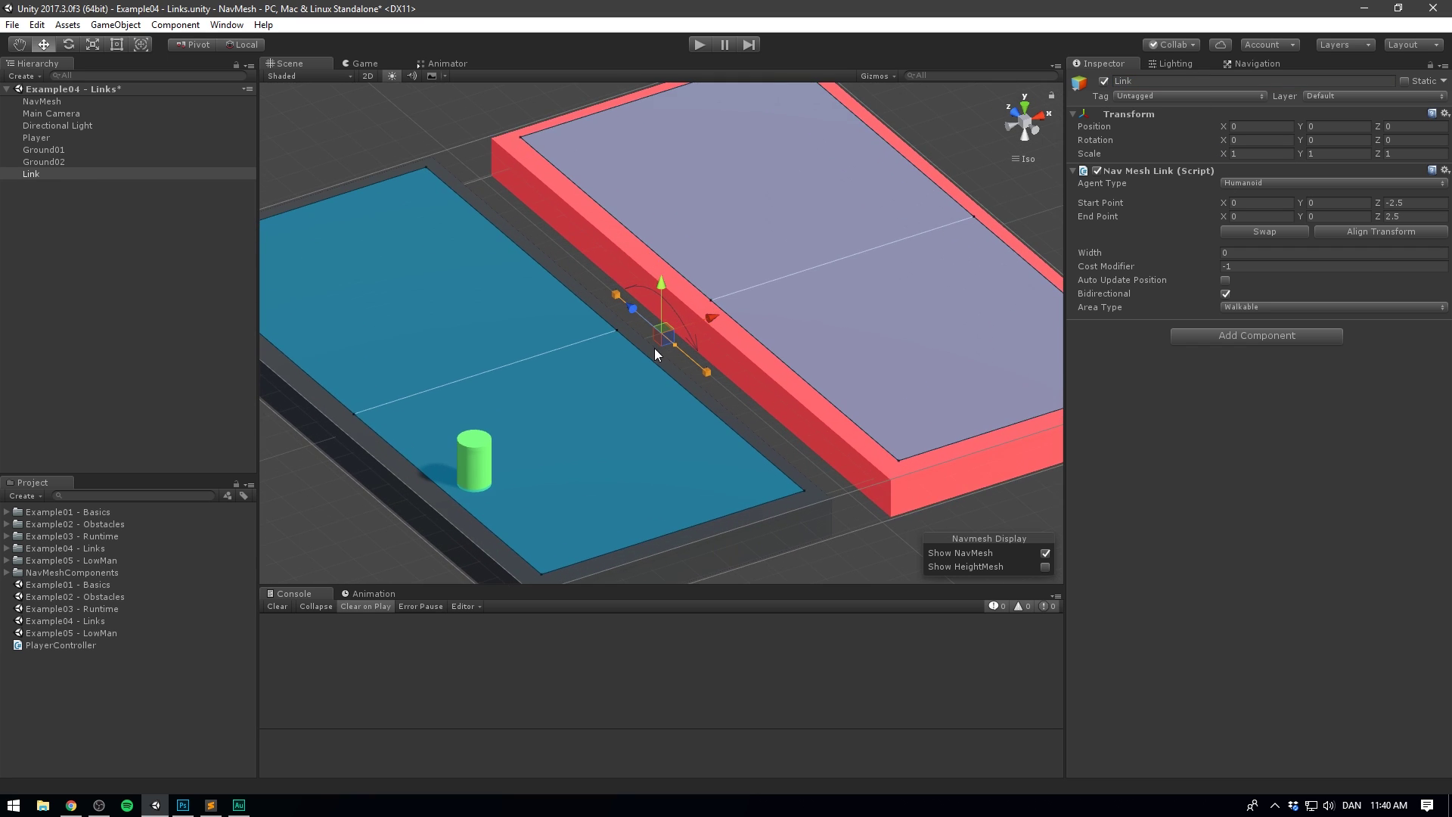
alt+drag(655, 348, 683, 327)
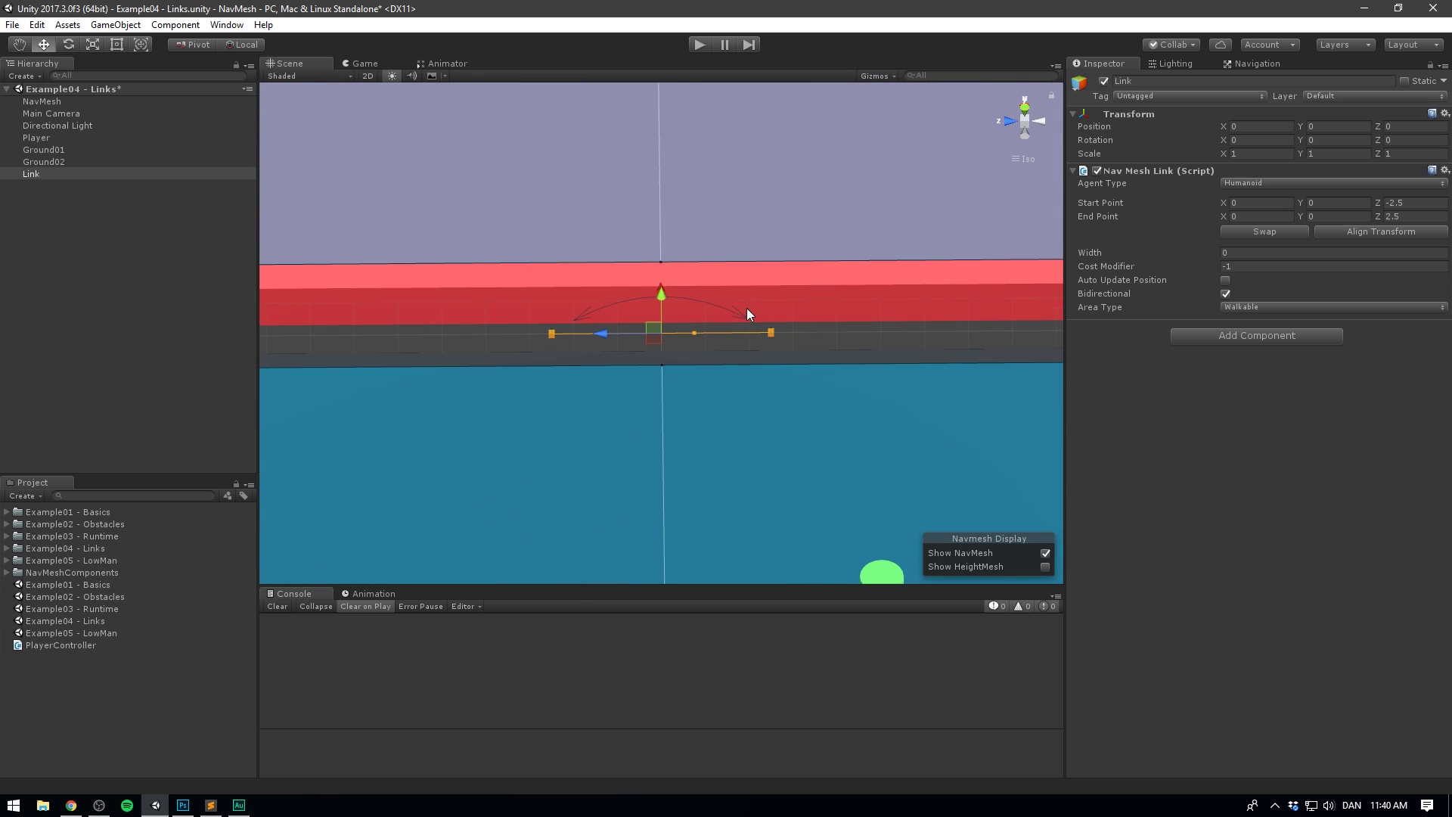
alt+drag(684, 389, 754, 366)
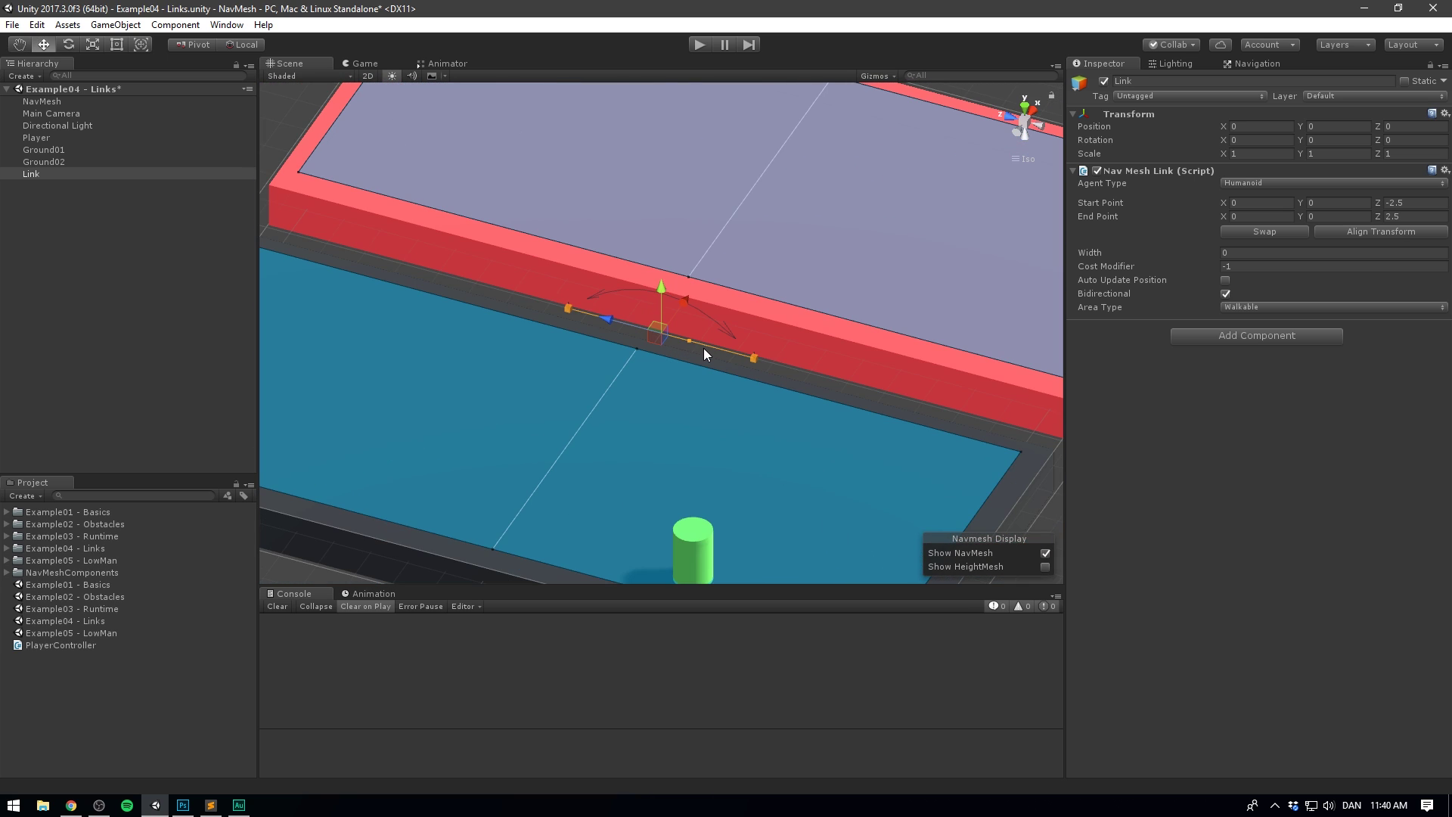
key(e)
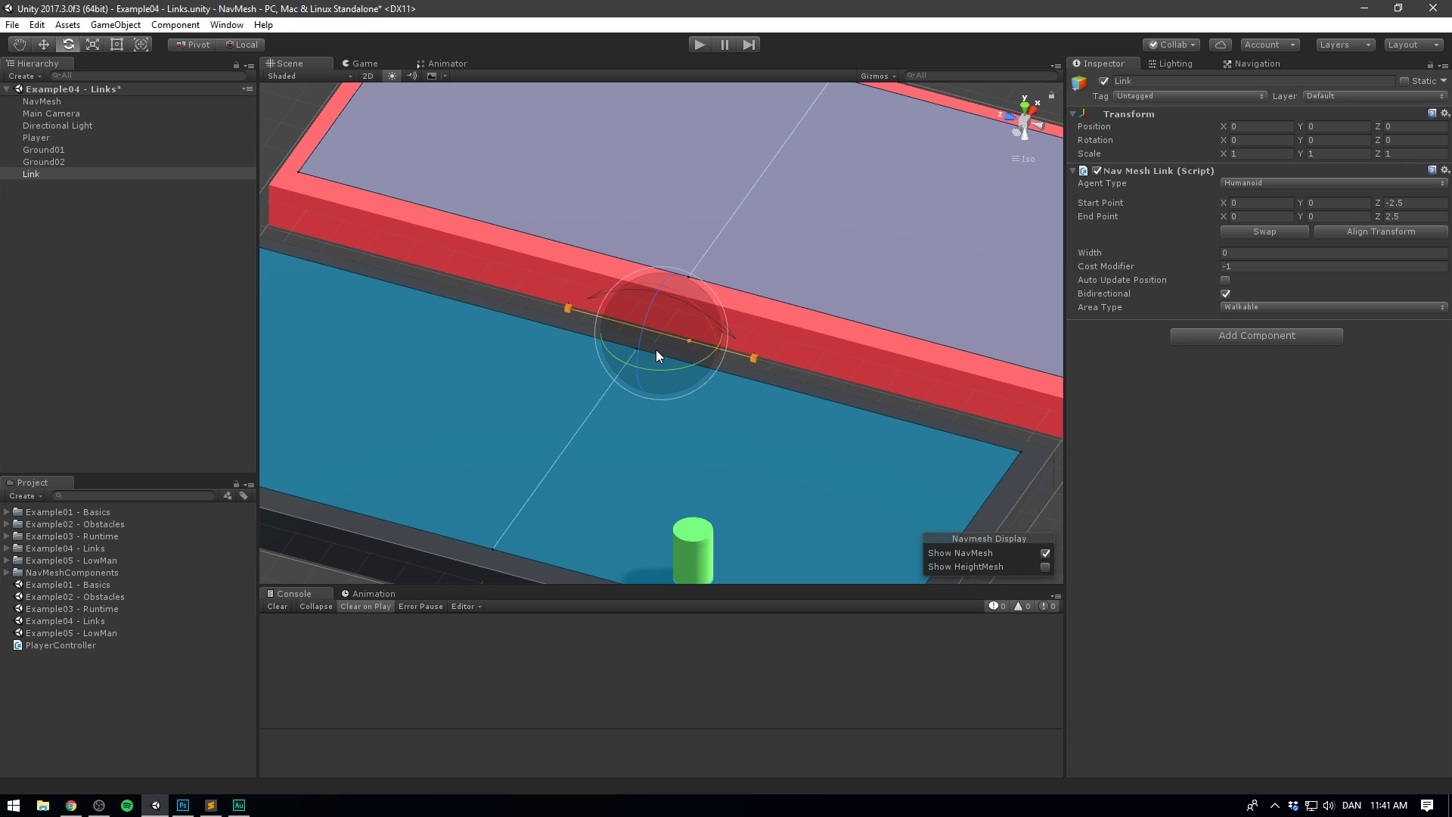
drag(652, 368, 578, 301)
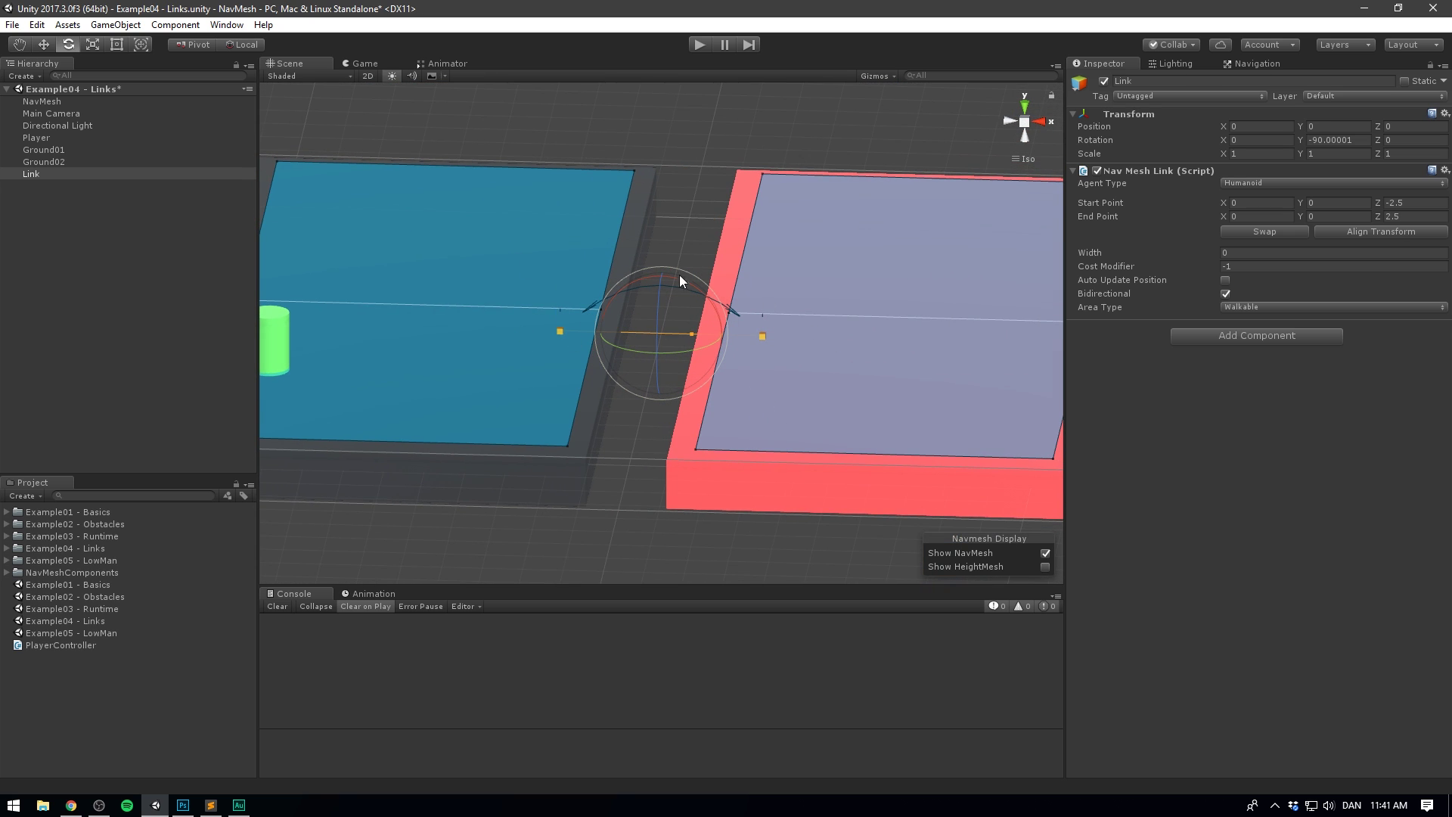
key(w)
alt+drag(679, 274, 704, 236)
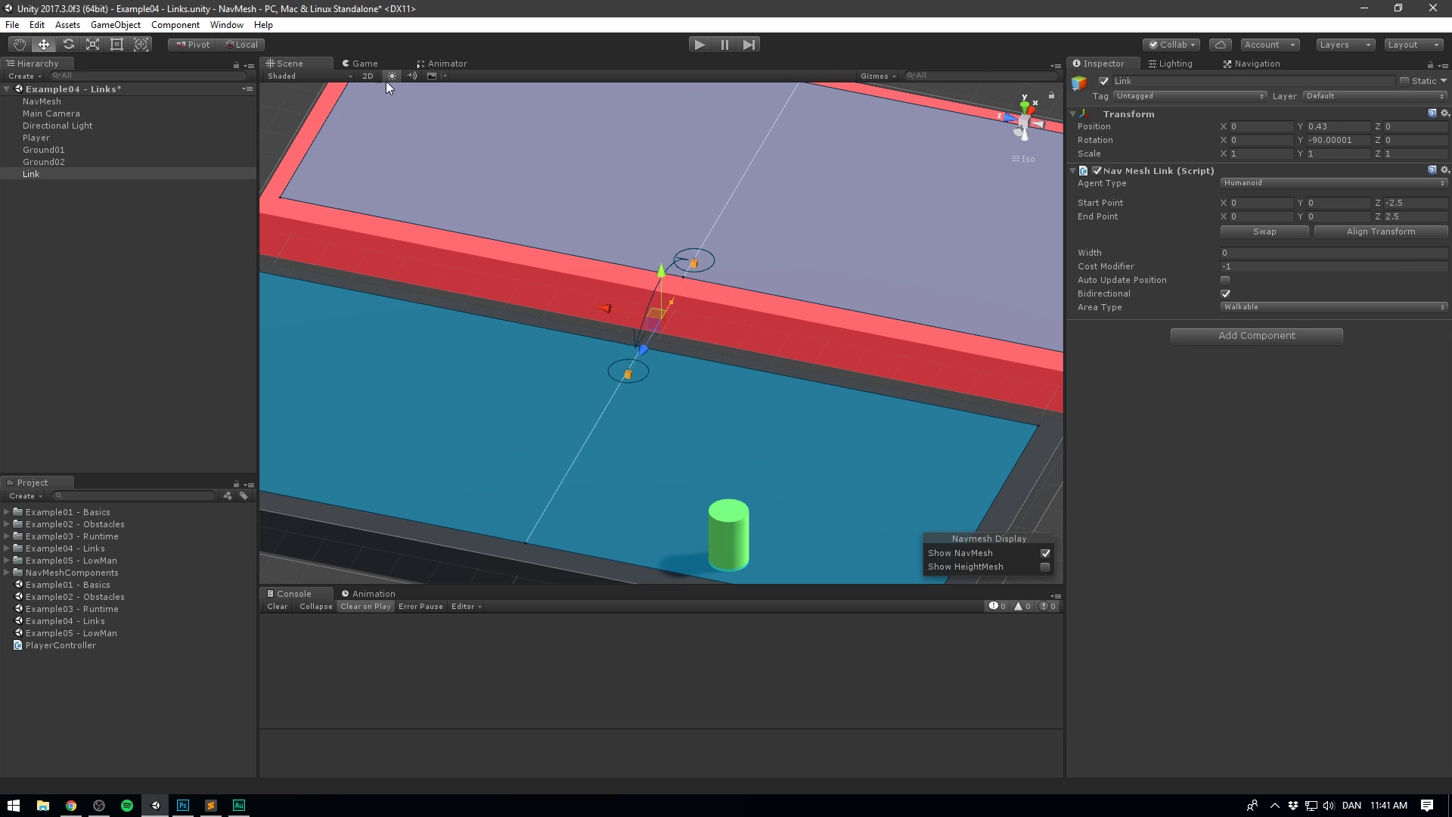
Play-test the link by sending the player back and forth between the dark and red platforms, then stop the game.
click(366, 64)
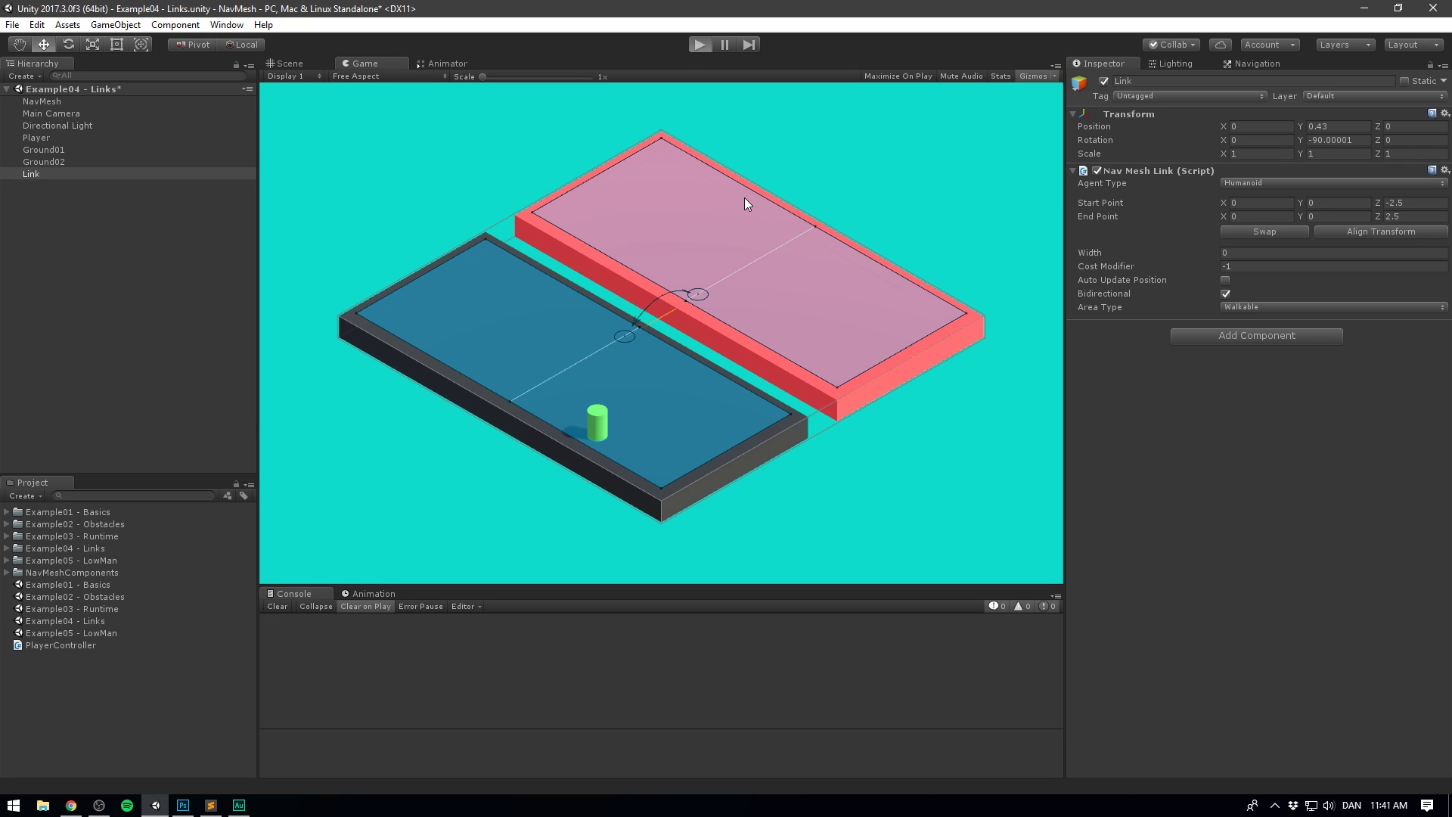
key(ctrl+p)
click(685, 225)
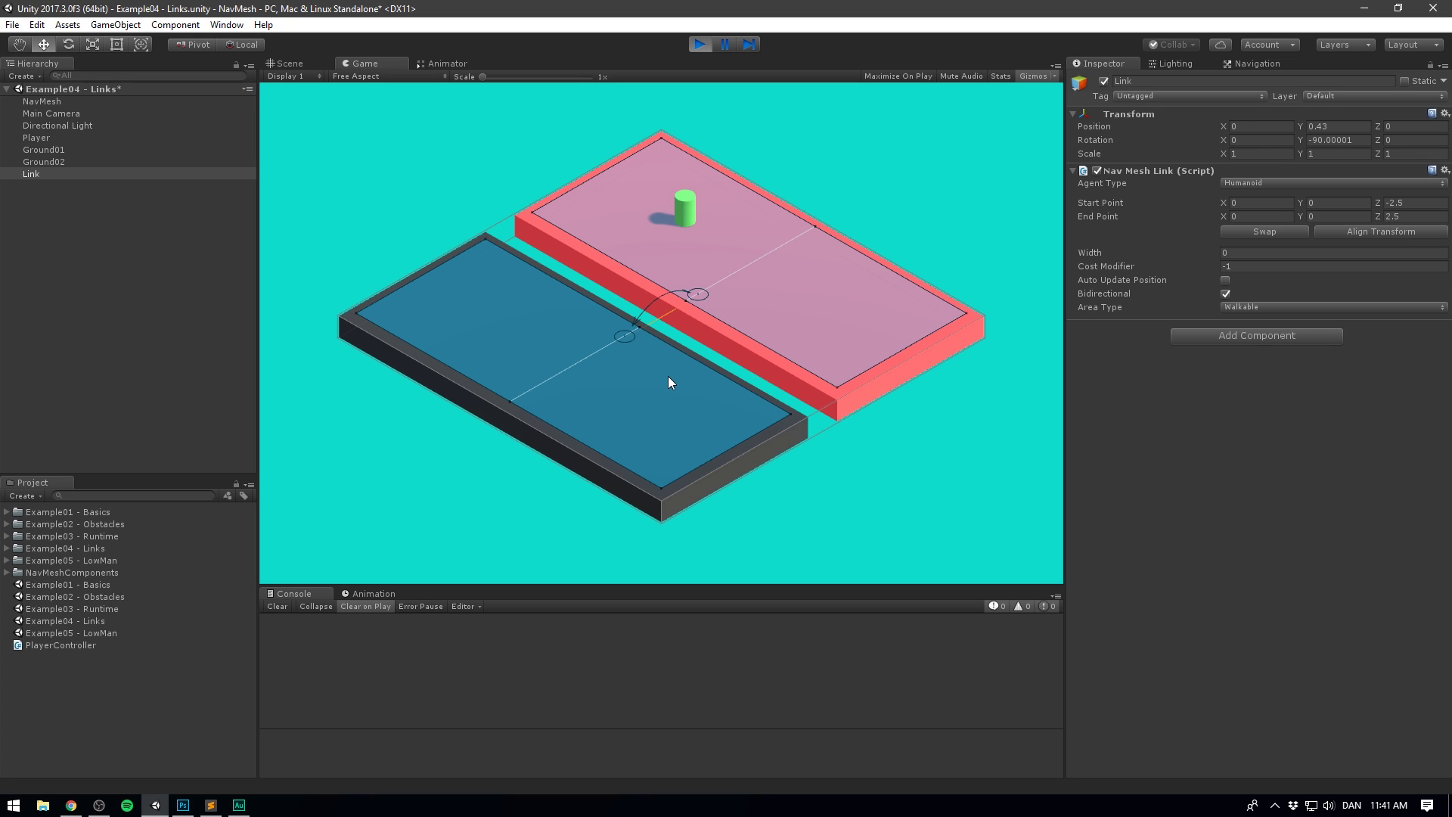
click(616, 222)
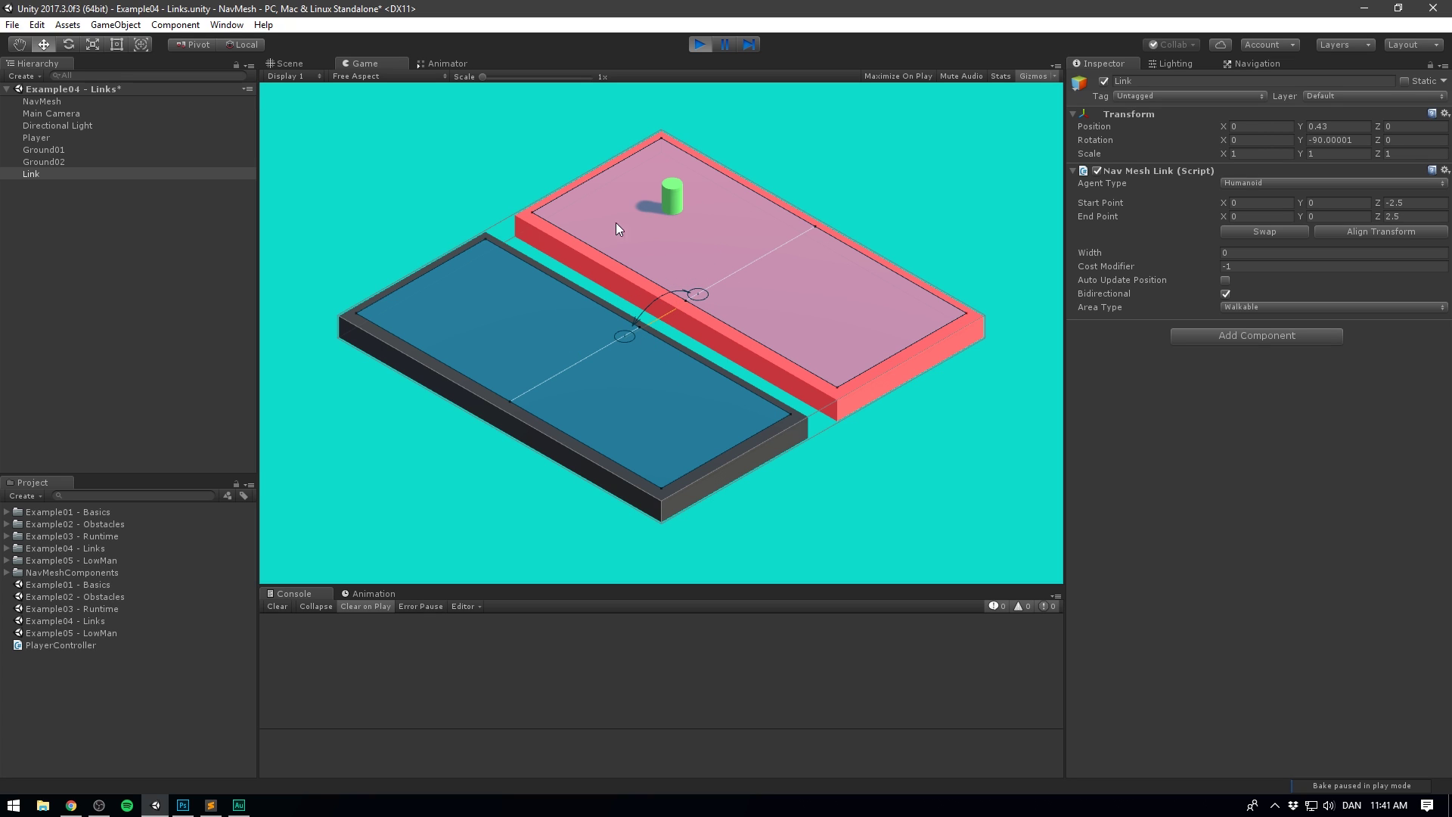
click(474, 270)
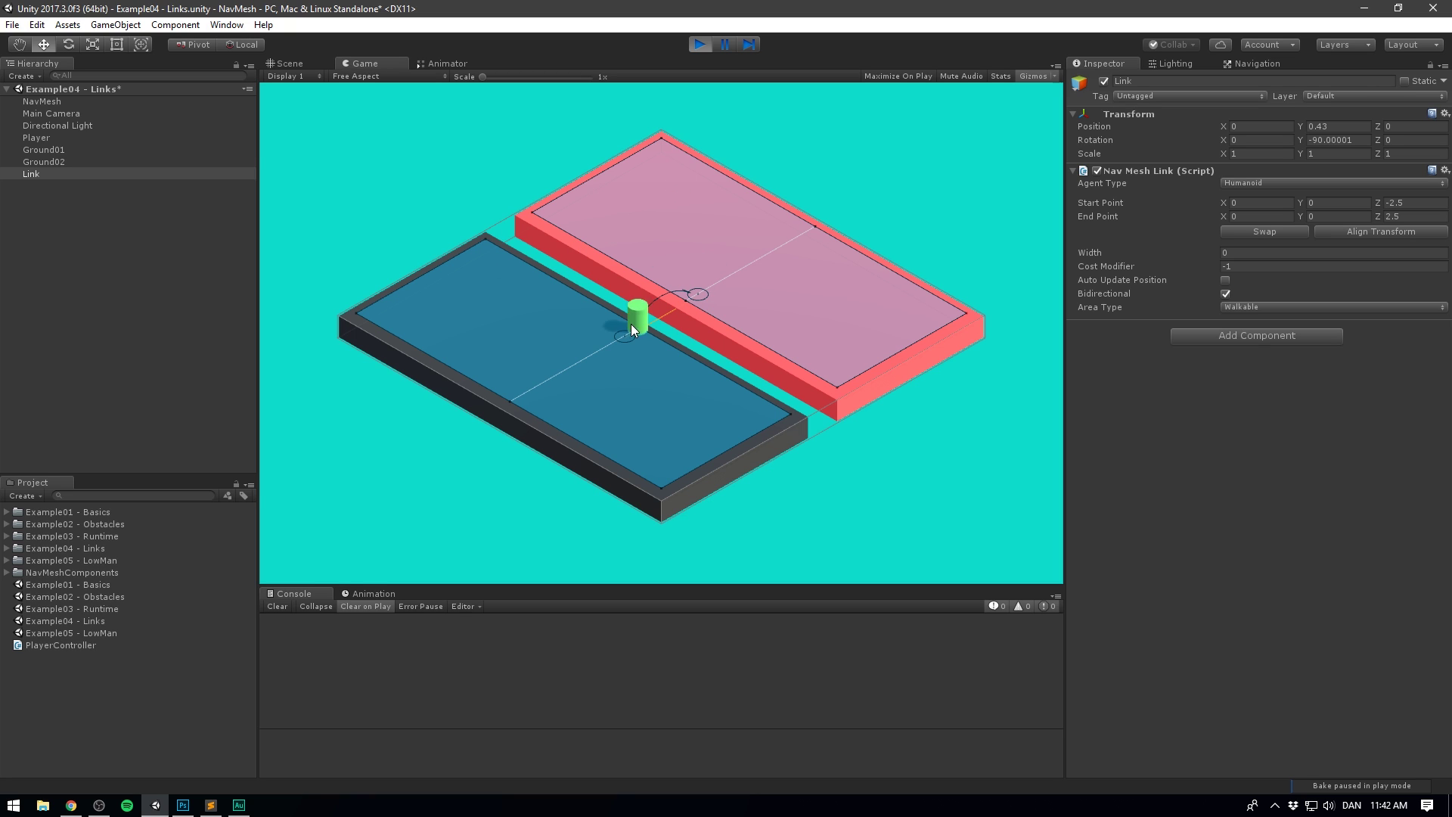
click(478, 265)
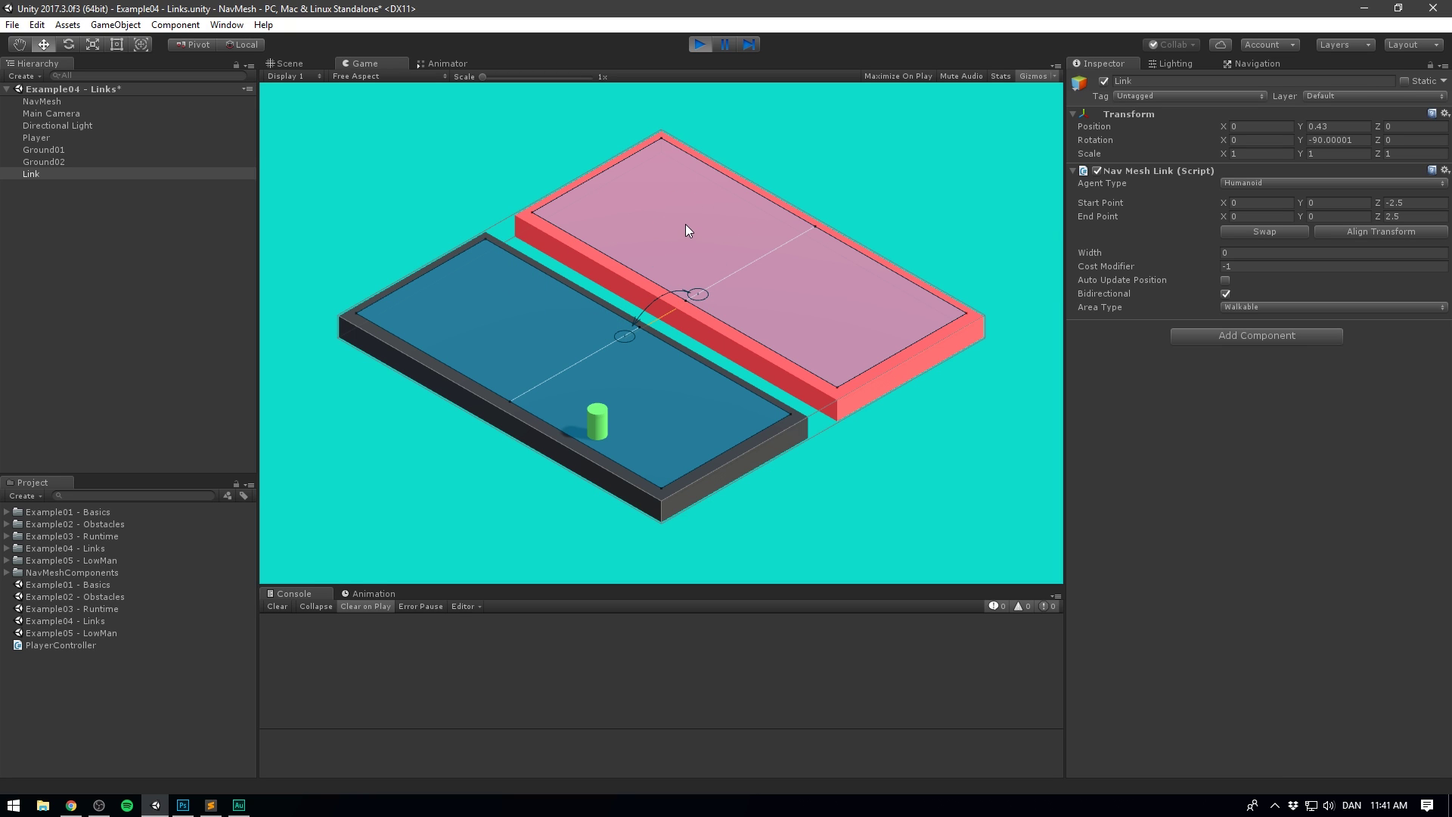
click(685, 224)
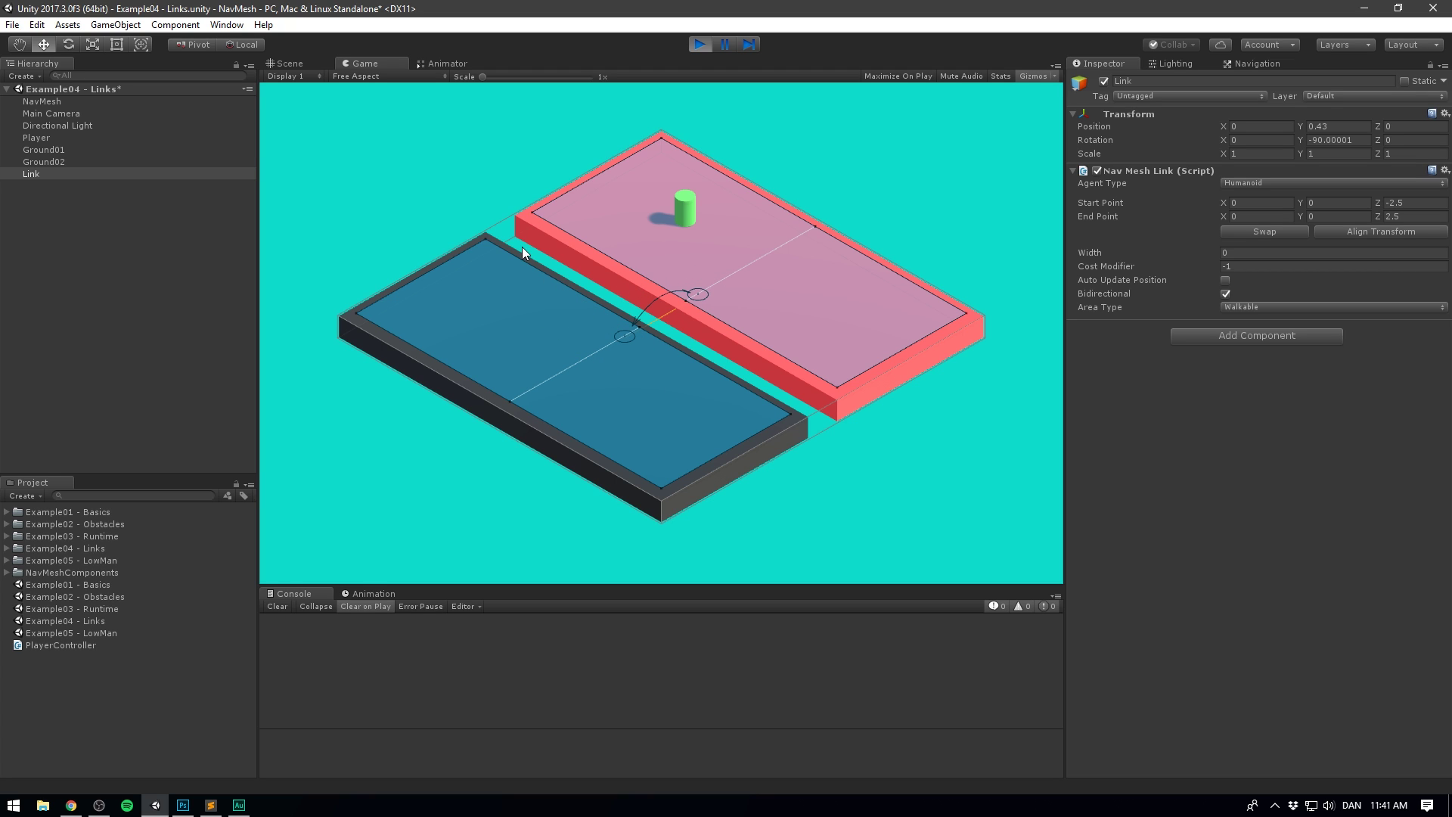
click(481, 264)
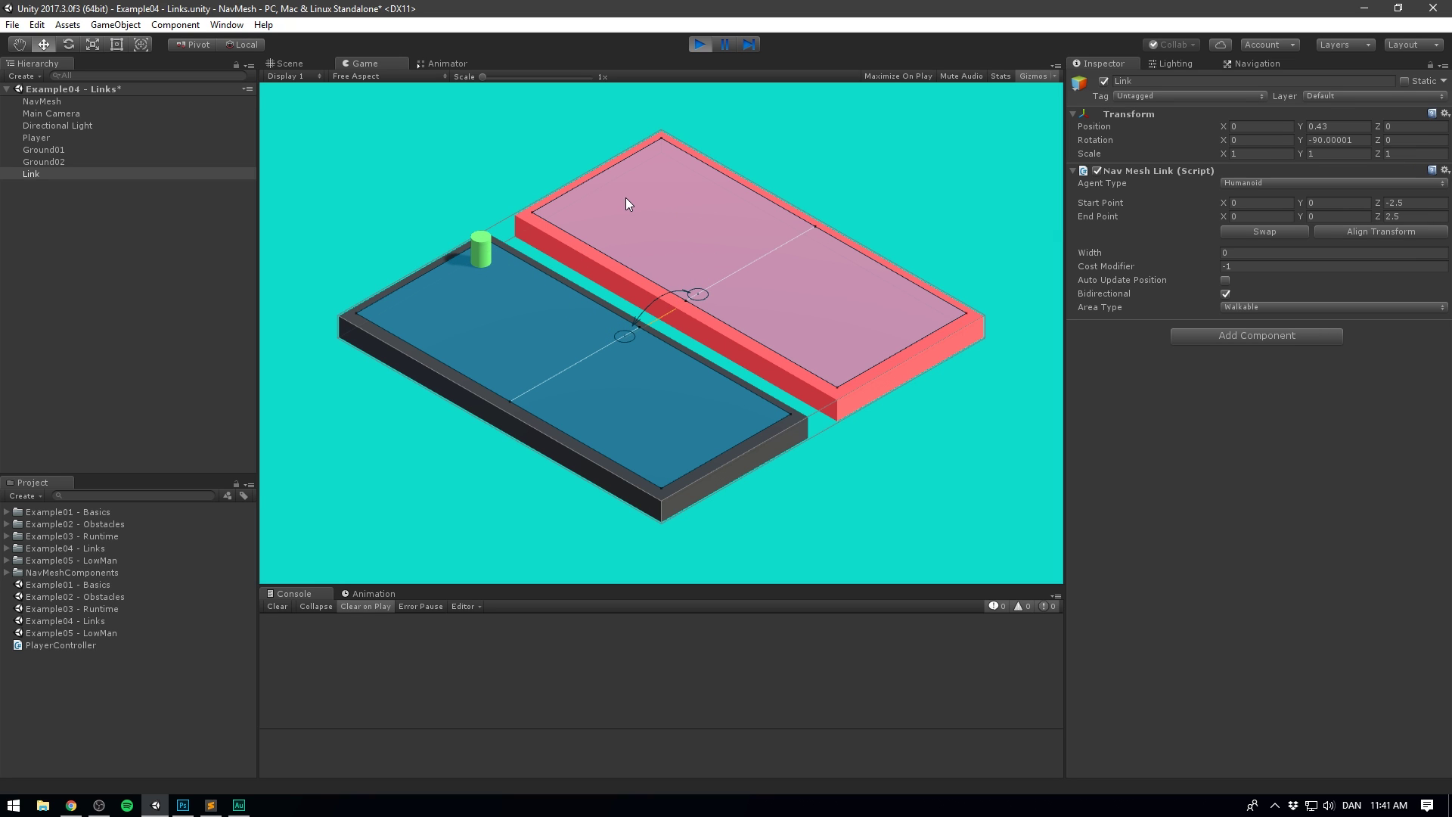
click(700, 44)
Widen the Link object's Nav Mesh Link to a width of about 10.19.
alt+drag(557, 172, 443, 208)
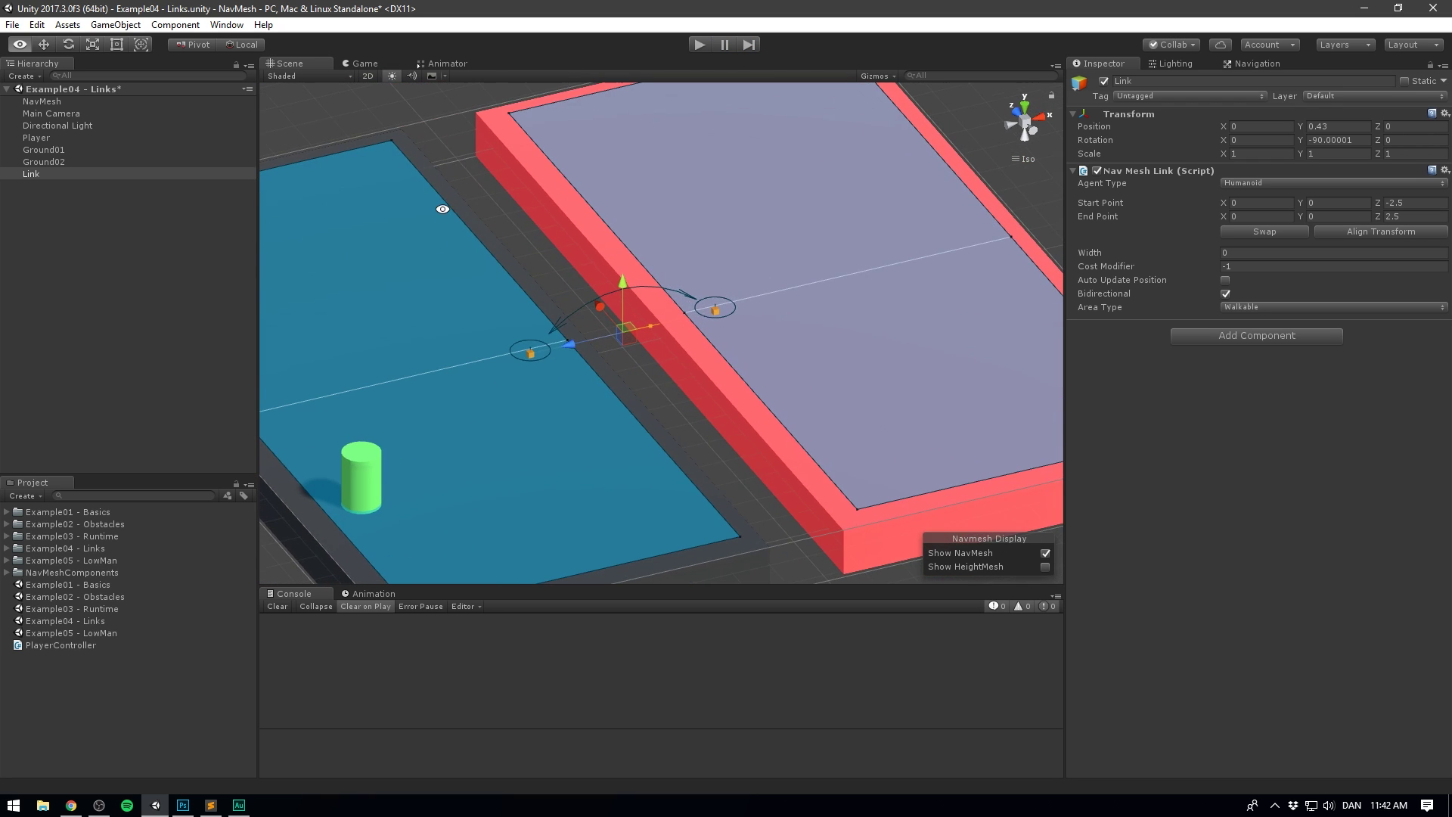
scroll(546, 231, up, 3)
alt+drag(547, 231, 635, 252)
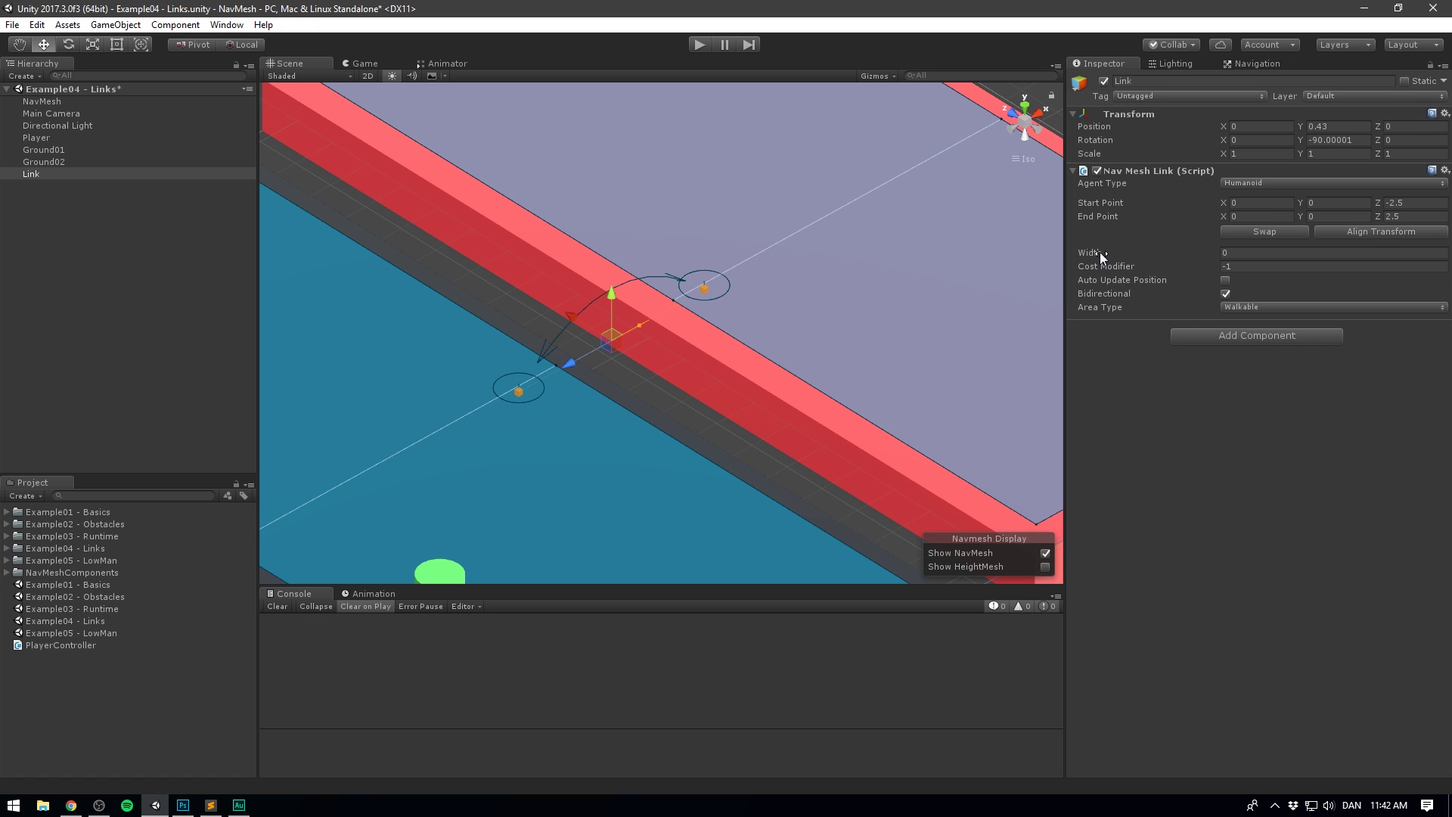
drag(1100, 252, 1369, 297)
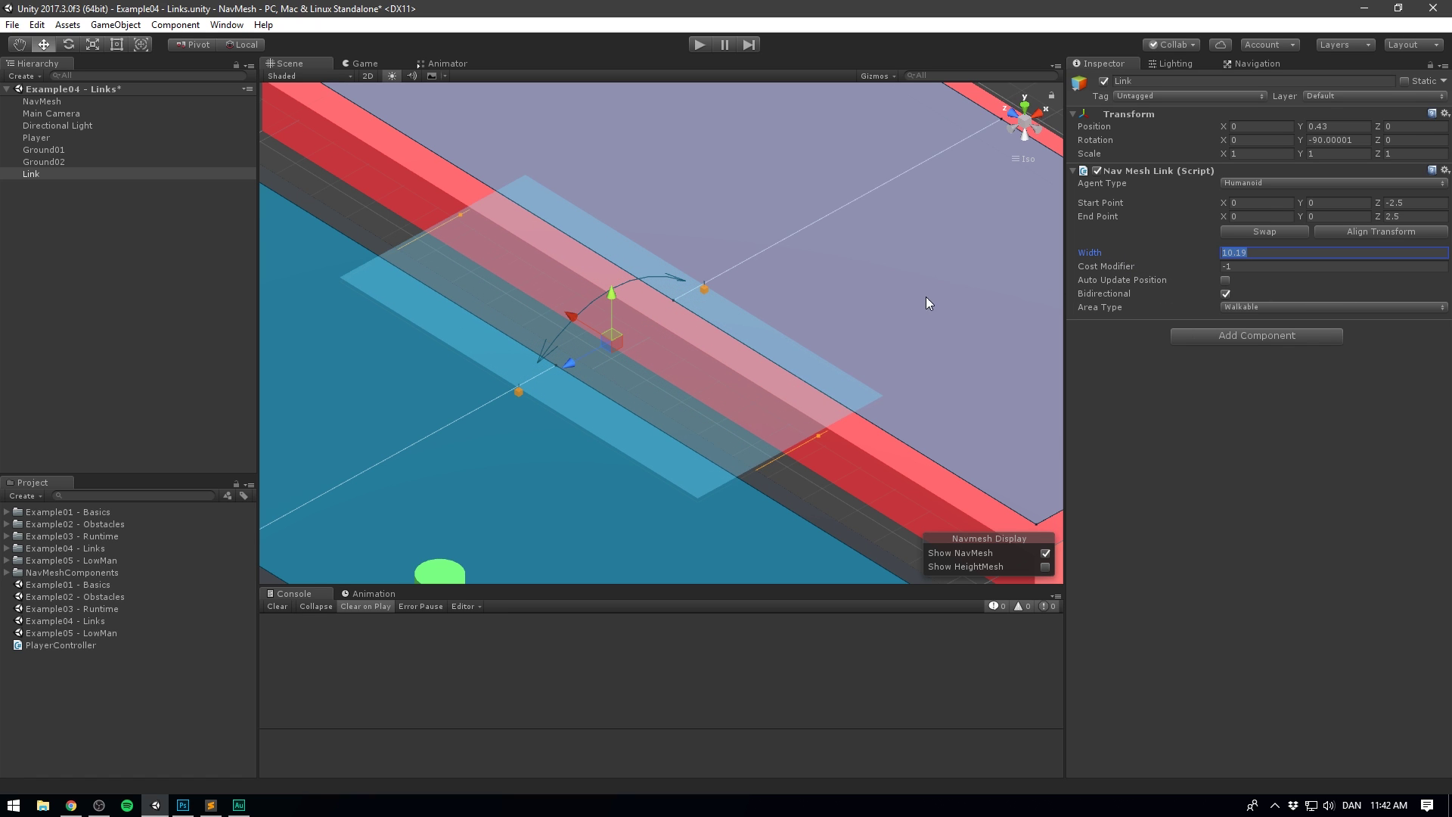
Widen the Link's Nav Mesh Link to about 18, and play-test it by sending the player across to the red platform.
scroll(926, 297, down, 10)
drag(1207, 255, 152, 272)
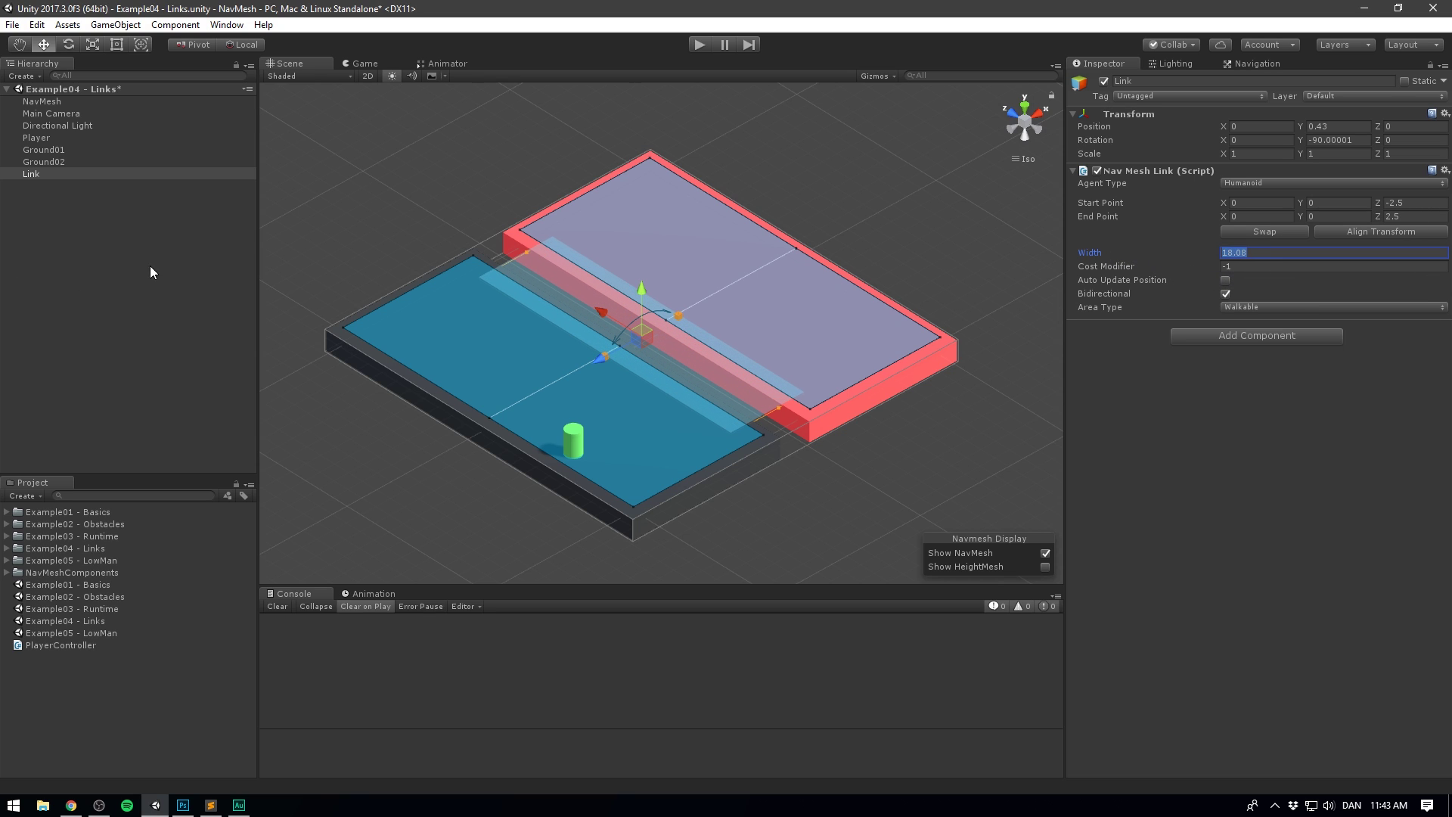
key(ctrl+p)
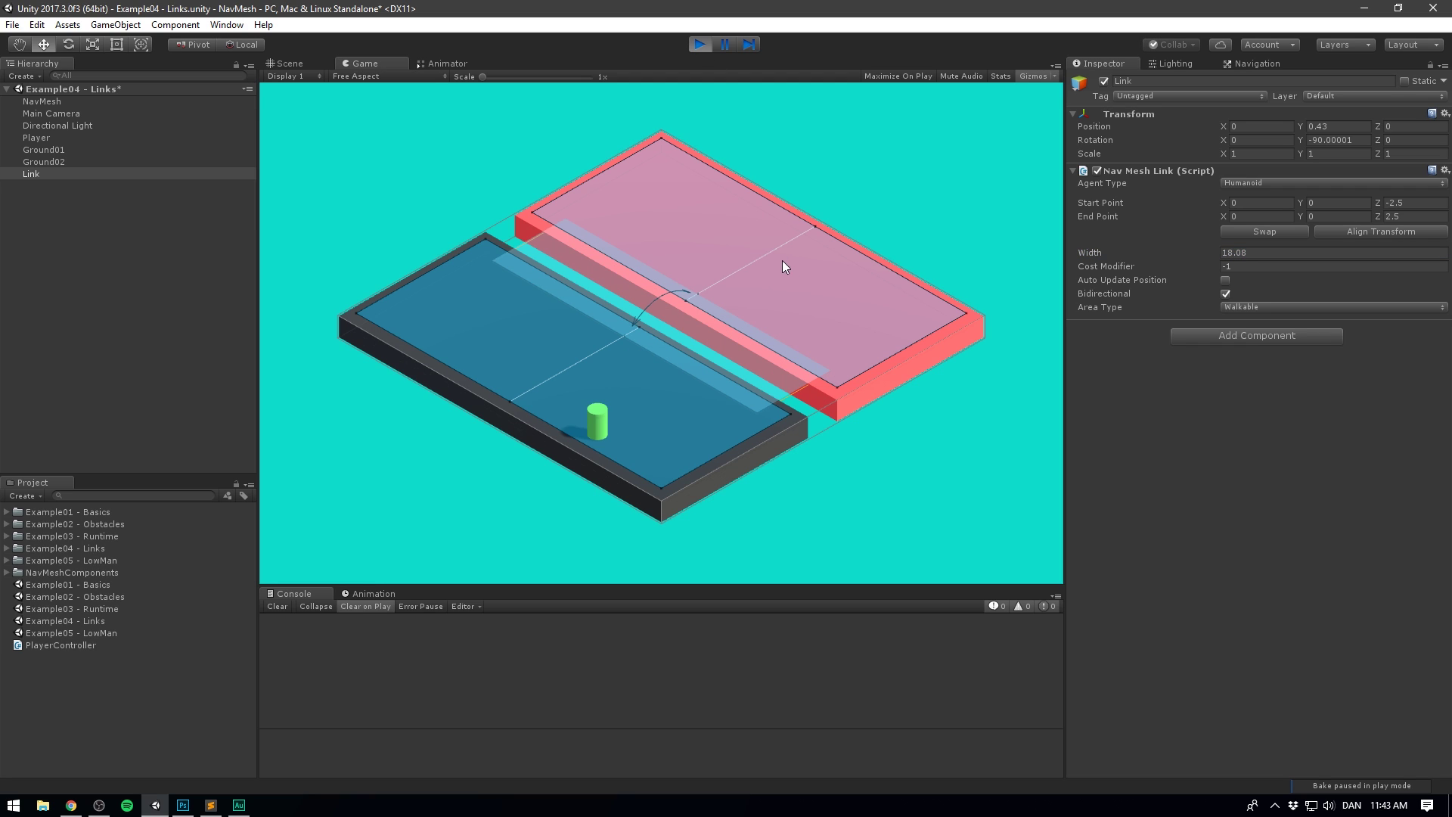
click(784, 276)
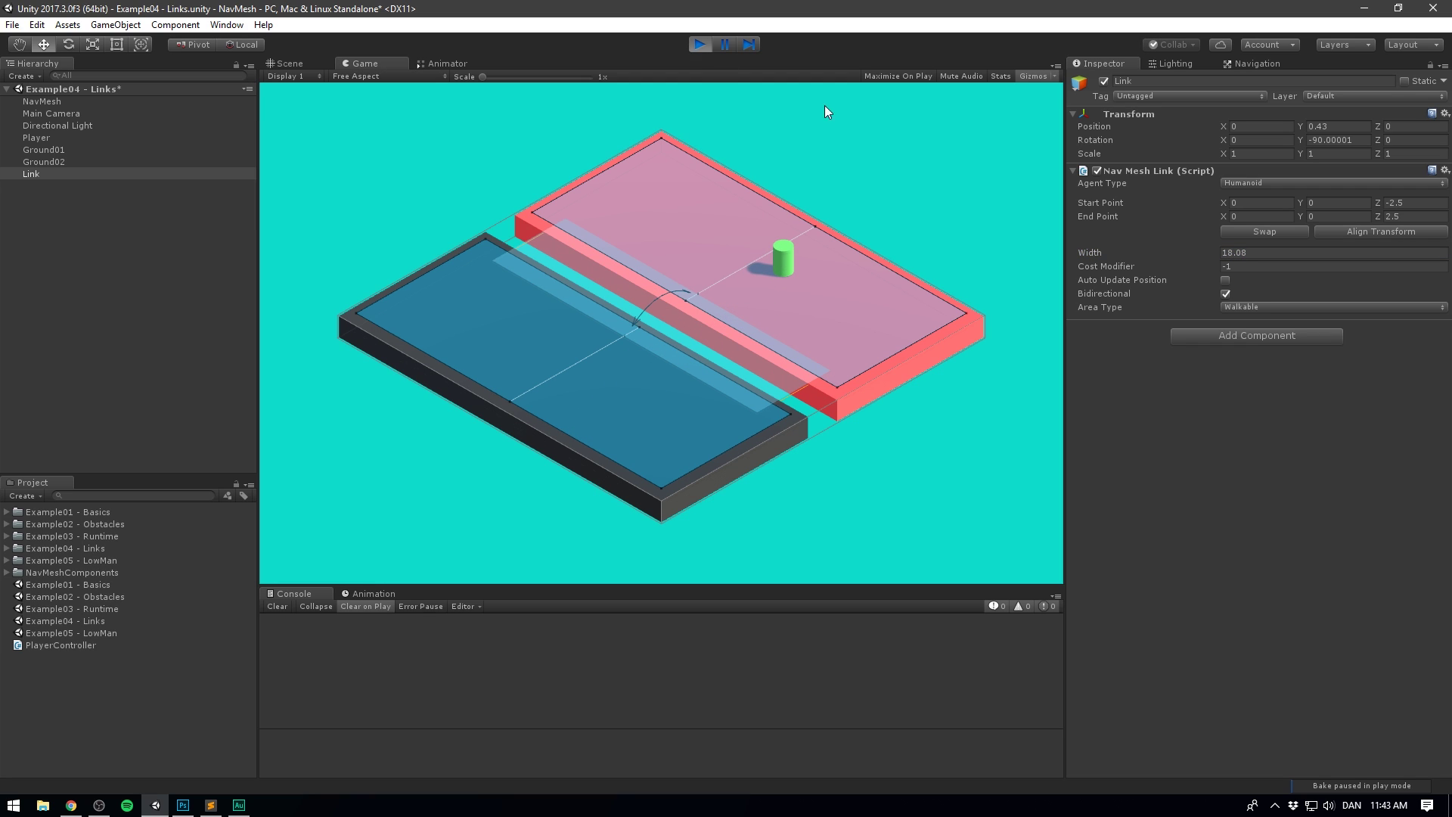
Turn off Bidirectional on the link during play, test sending the player to the dark platform and back towards the red one, and stop the game.
click(1225, 295)
click(609, 386)
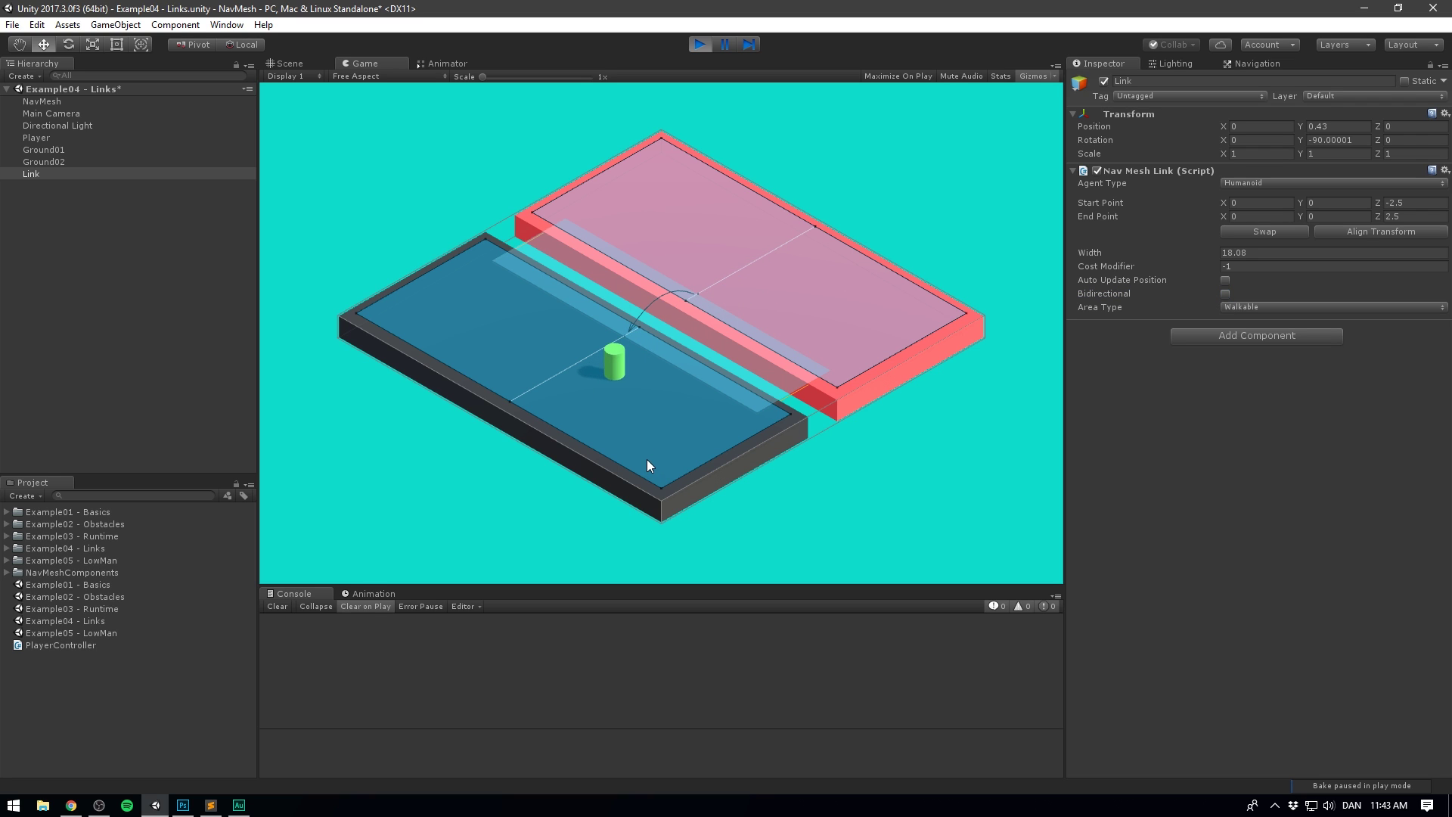
click(729, 365)
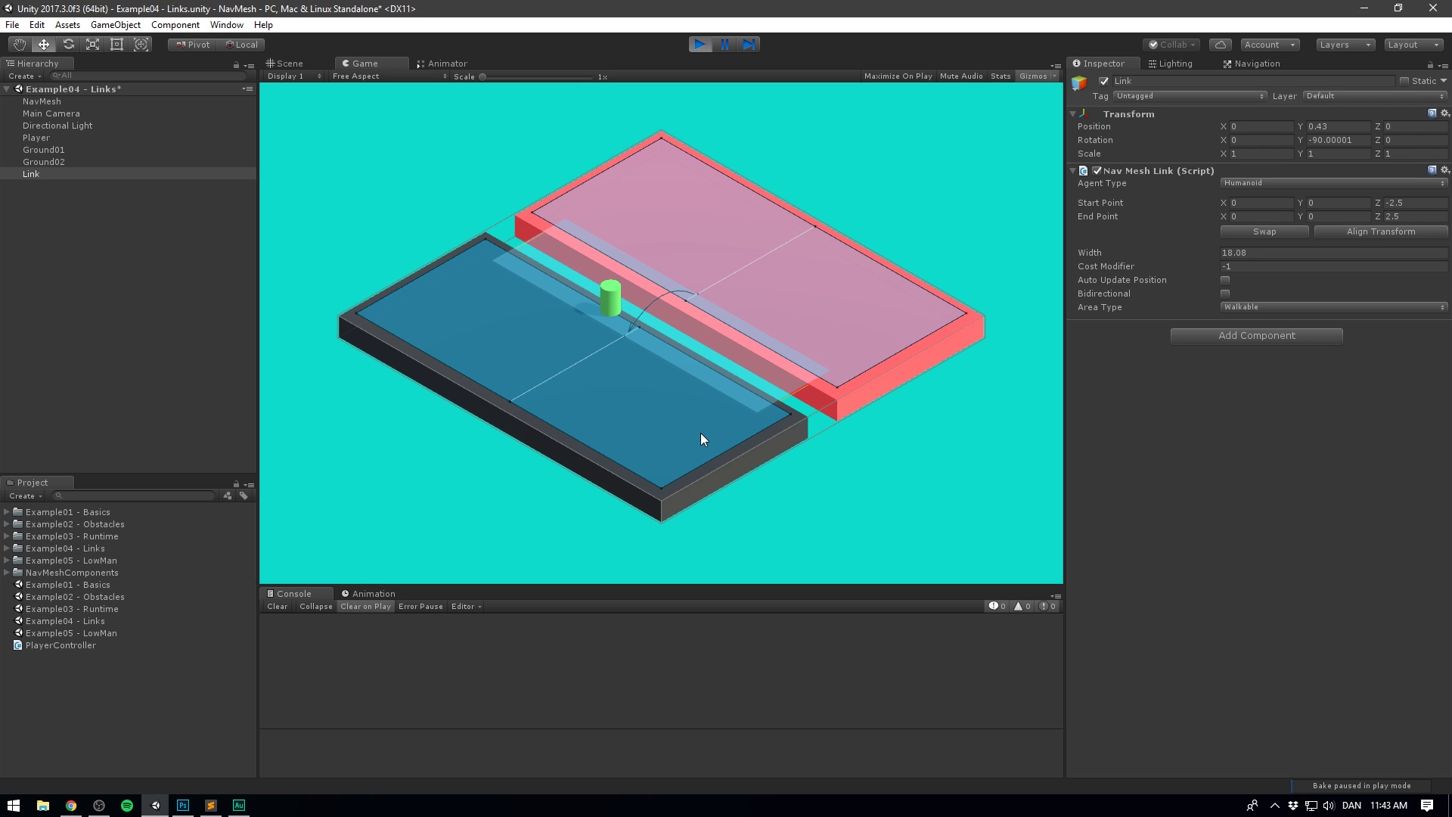
click(701, 43)
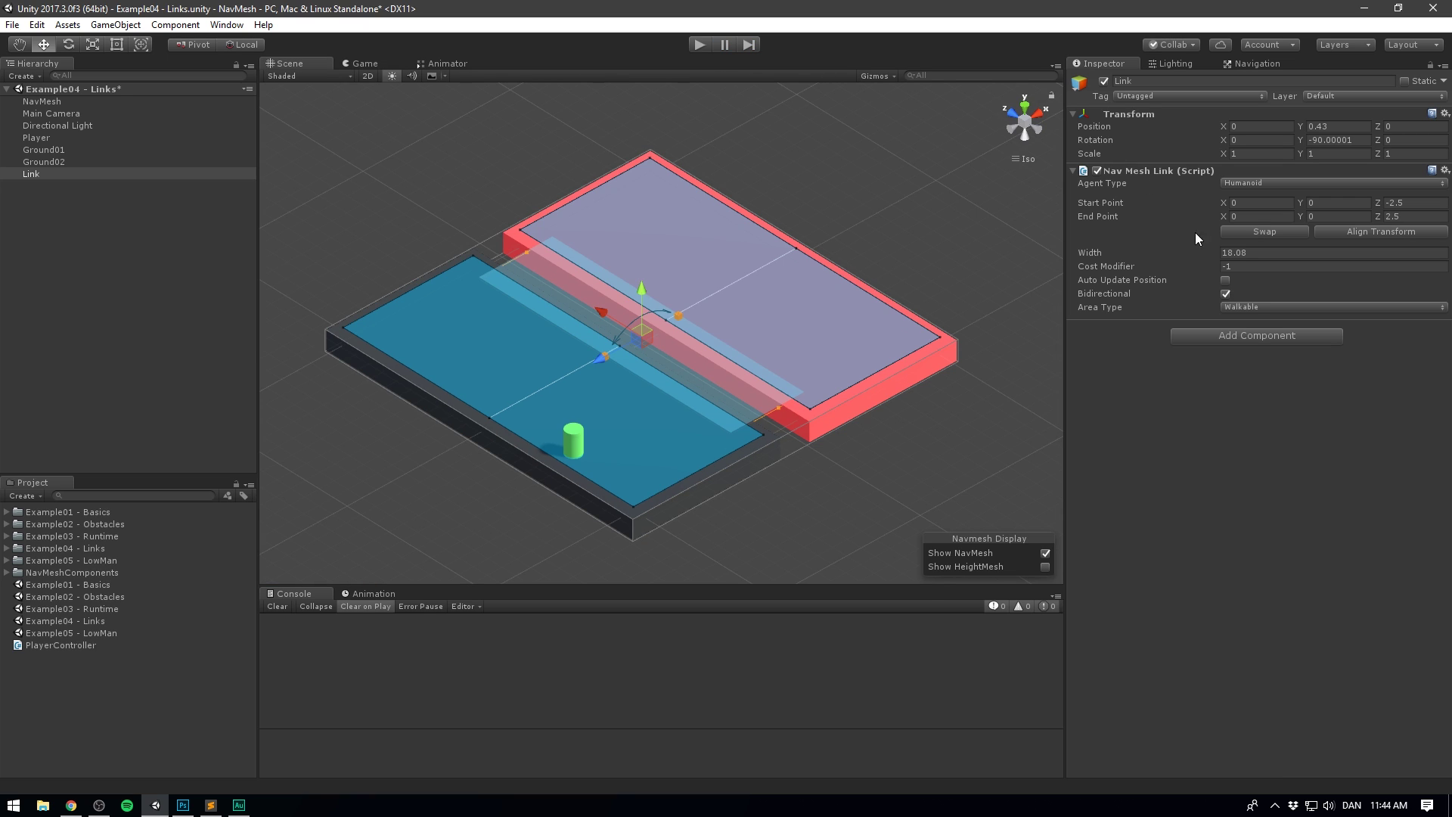
Examine the area types available for the Link's Nav Mesh Link.
click(1299, 307)
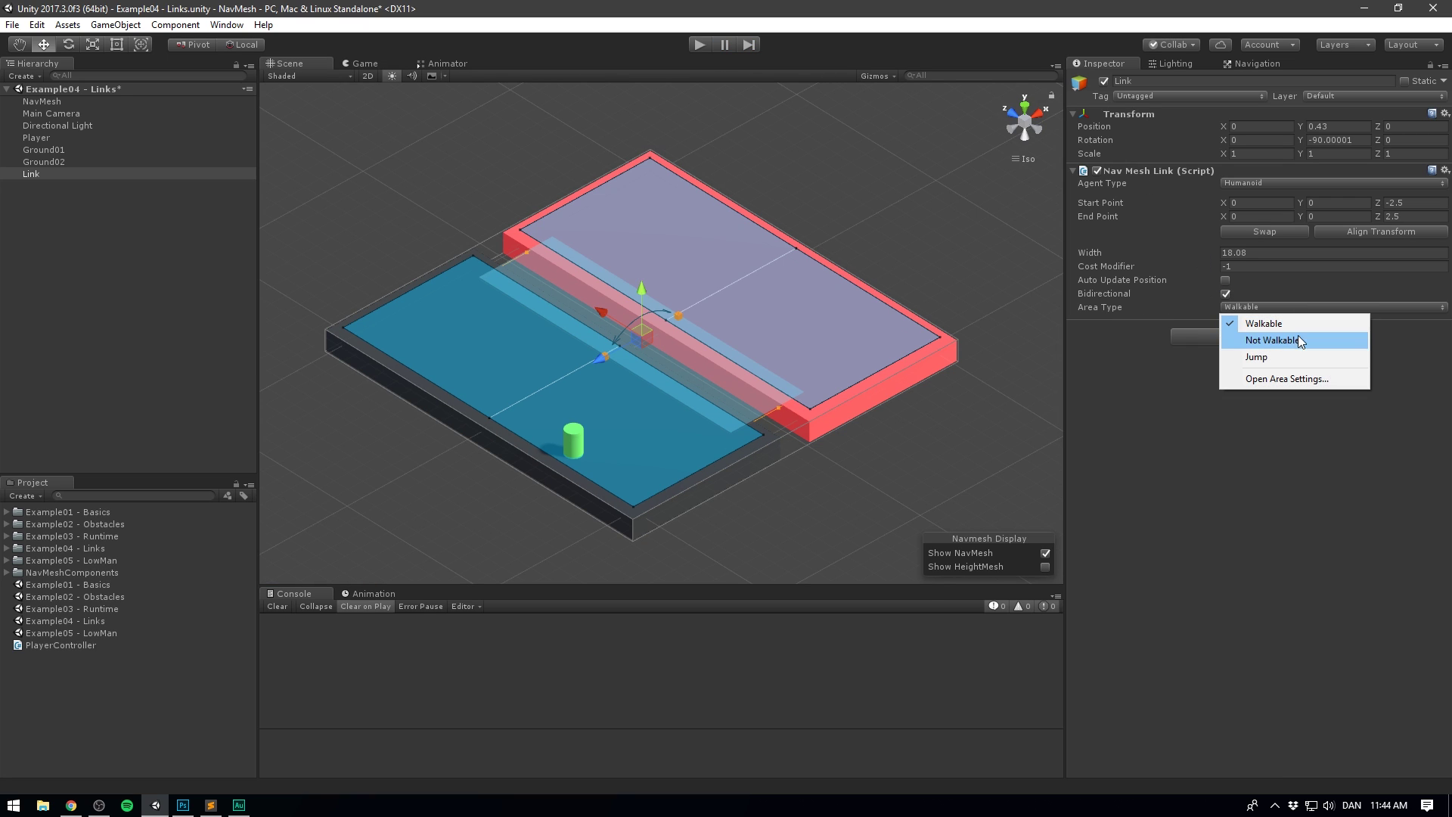
click(1166, 367)
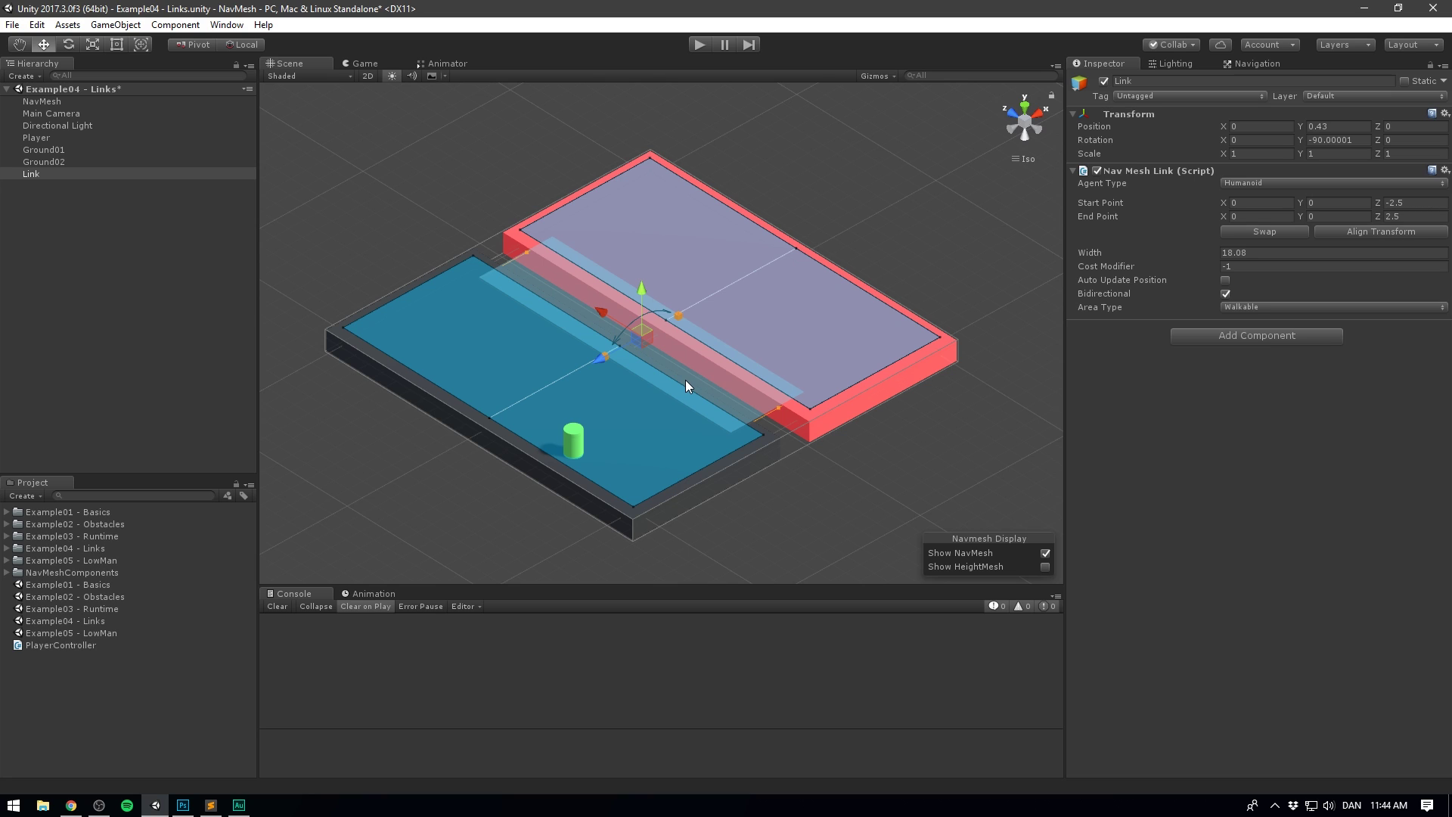
Duplicate the NavMesh object and rename the original NavMesh01.
click(48, 100)
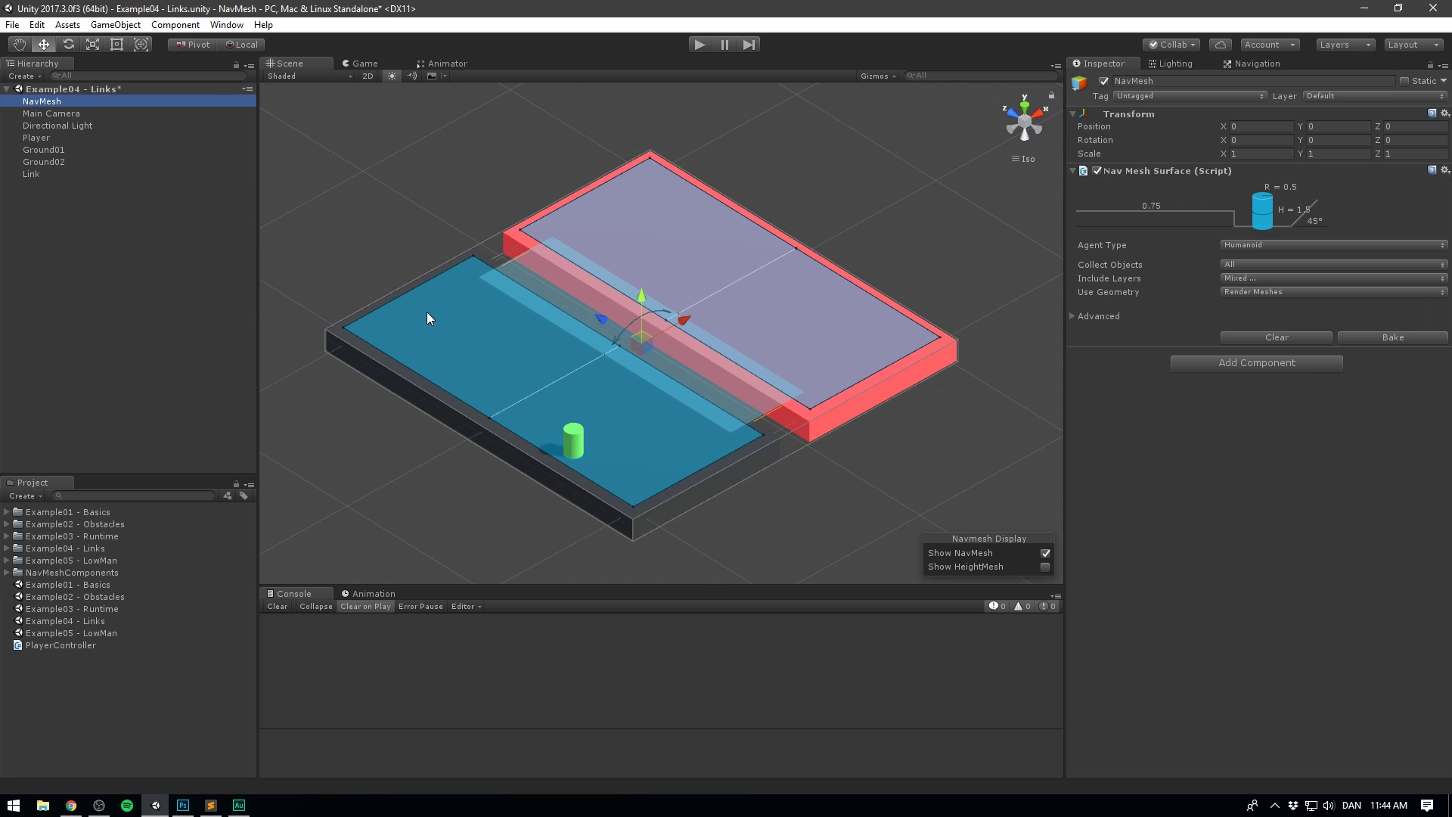
key(ctrl+d)
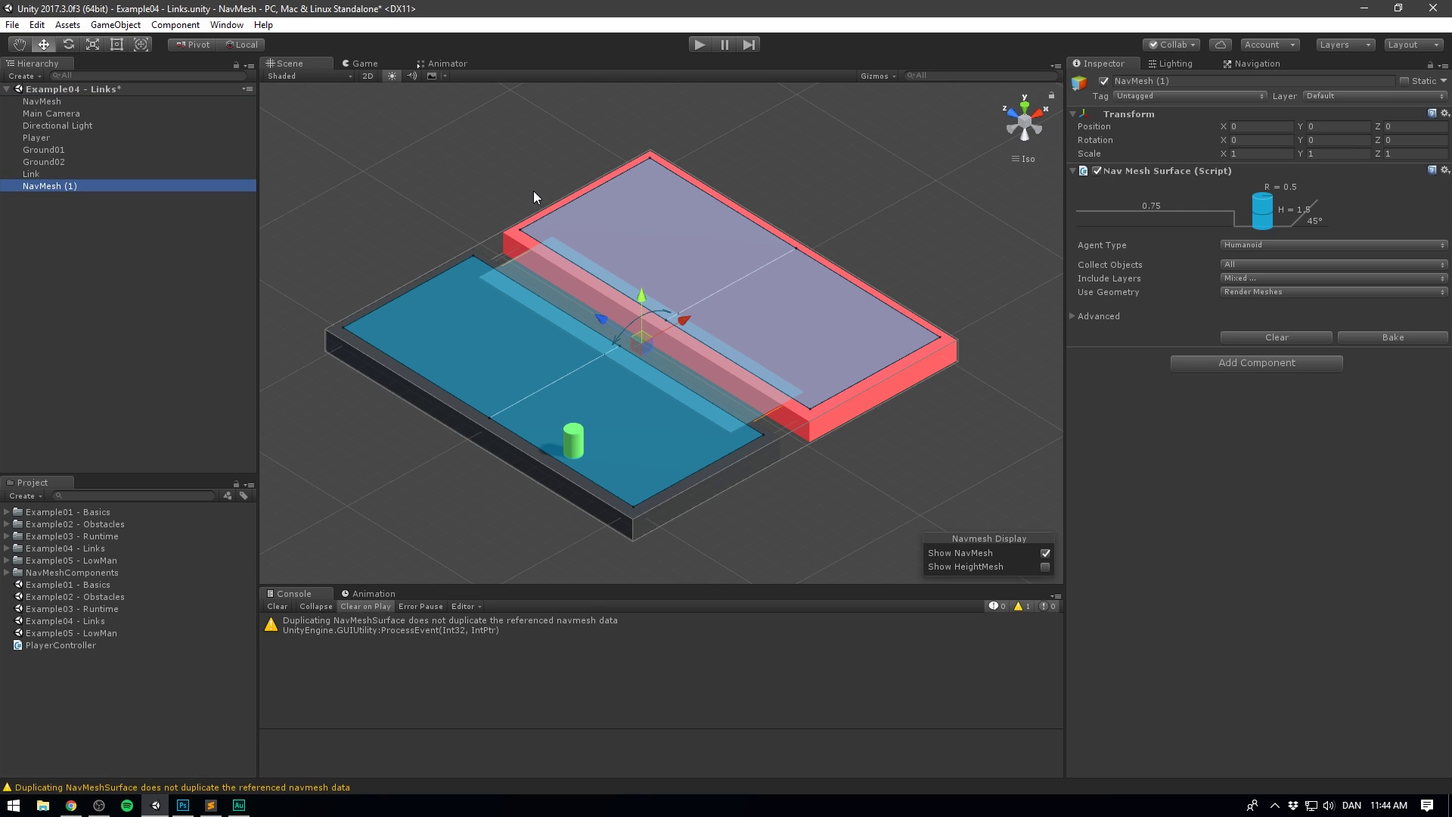
click(43, 102)
click(88, 101)
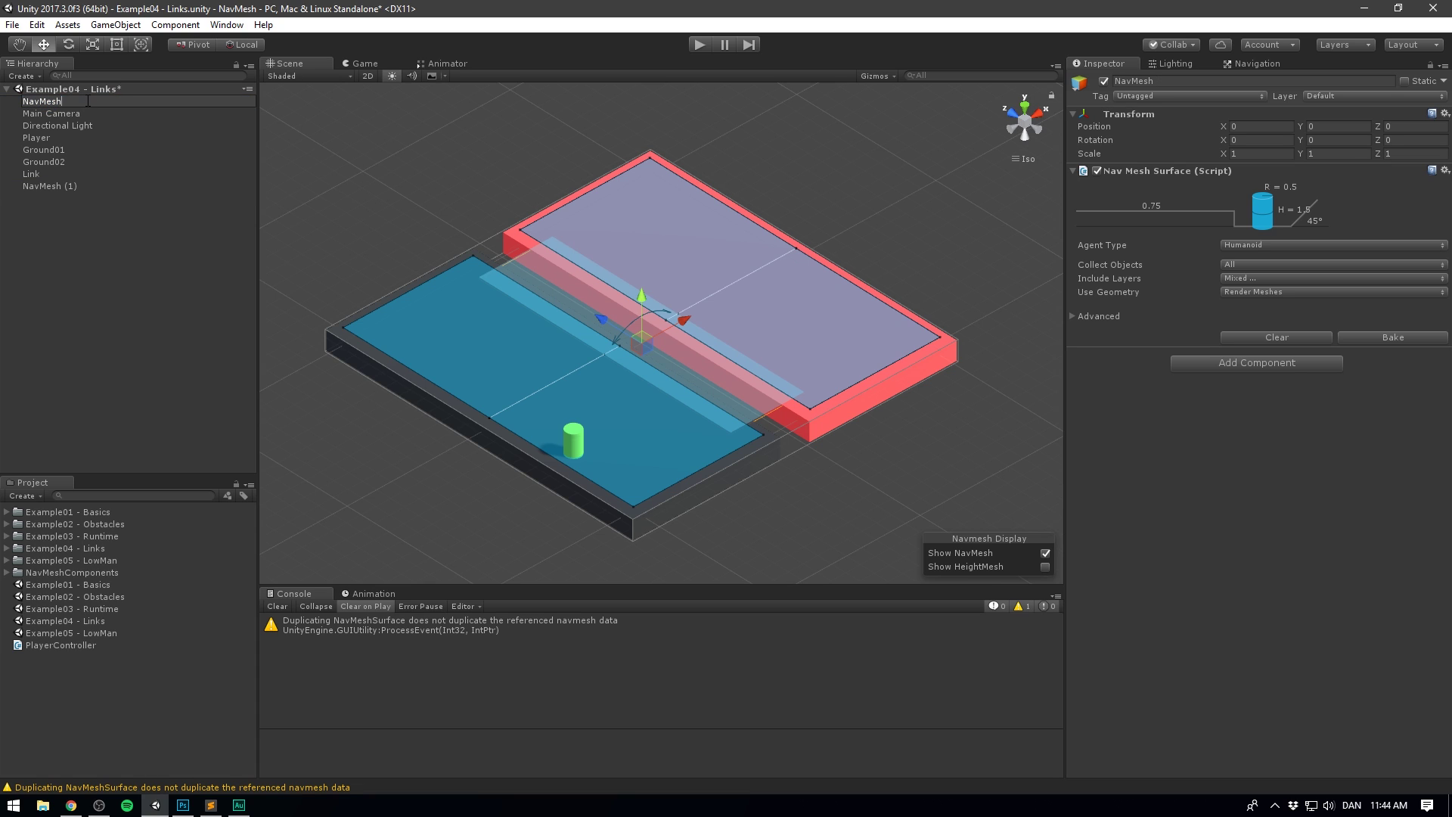
text(01)
Place the duplicated NavMesh object directly below NavMesh01 in the hierarchy and rename it NavMesh02.
drag(77, 186, 76, 107)
key(F2)
click(95, 113)
key(BackSpace)
key(BackSpace)
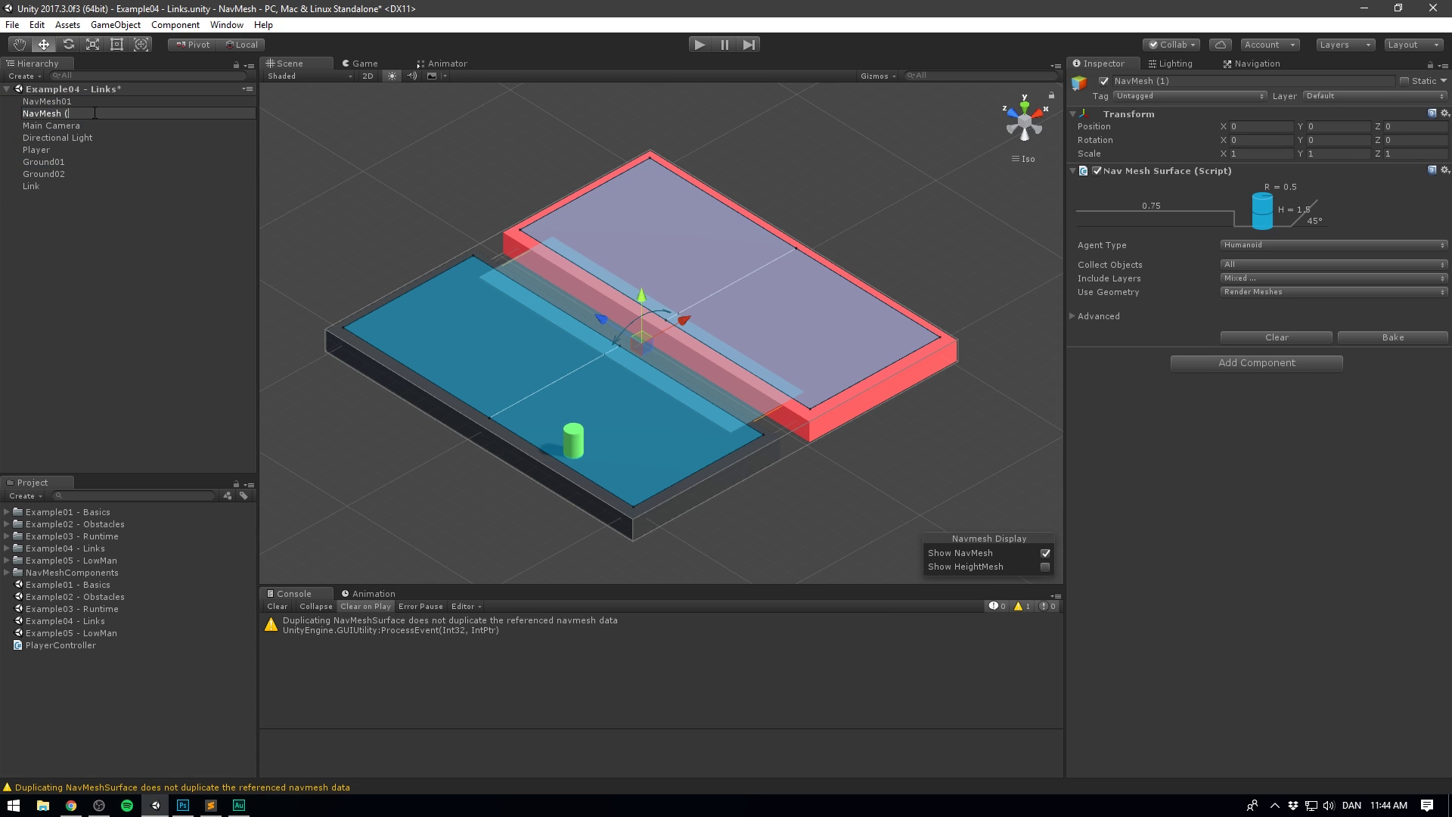
text(02)
key(Return)
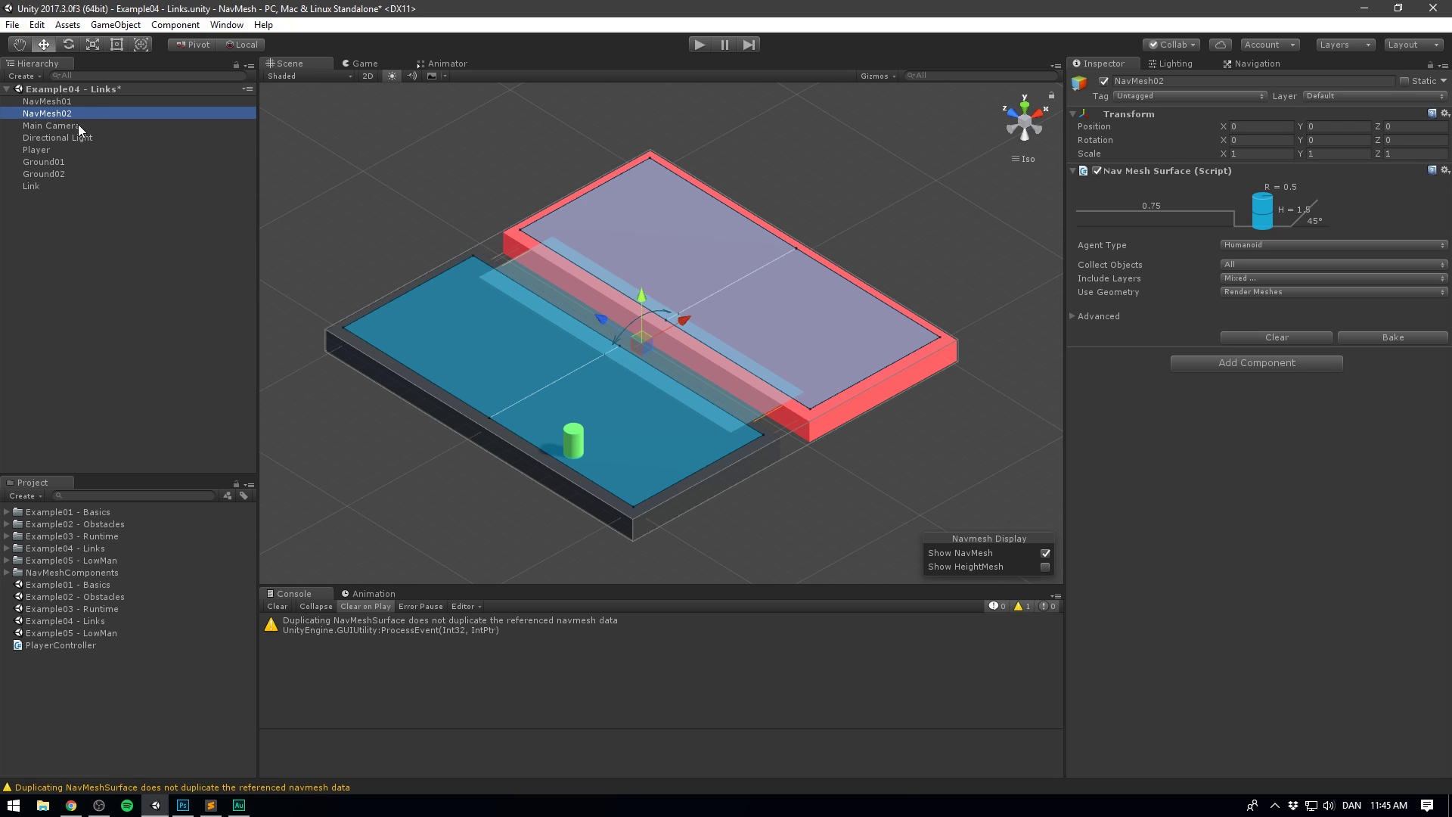
Add two layers to the project: Ground01 as User Layer 9 and Ground02 as User Layer 10.
click(45, 162)
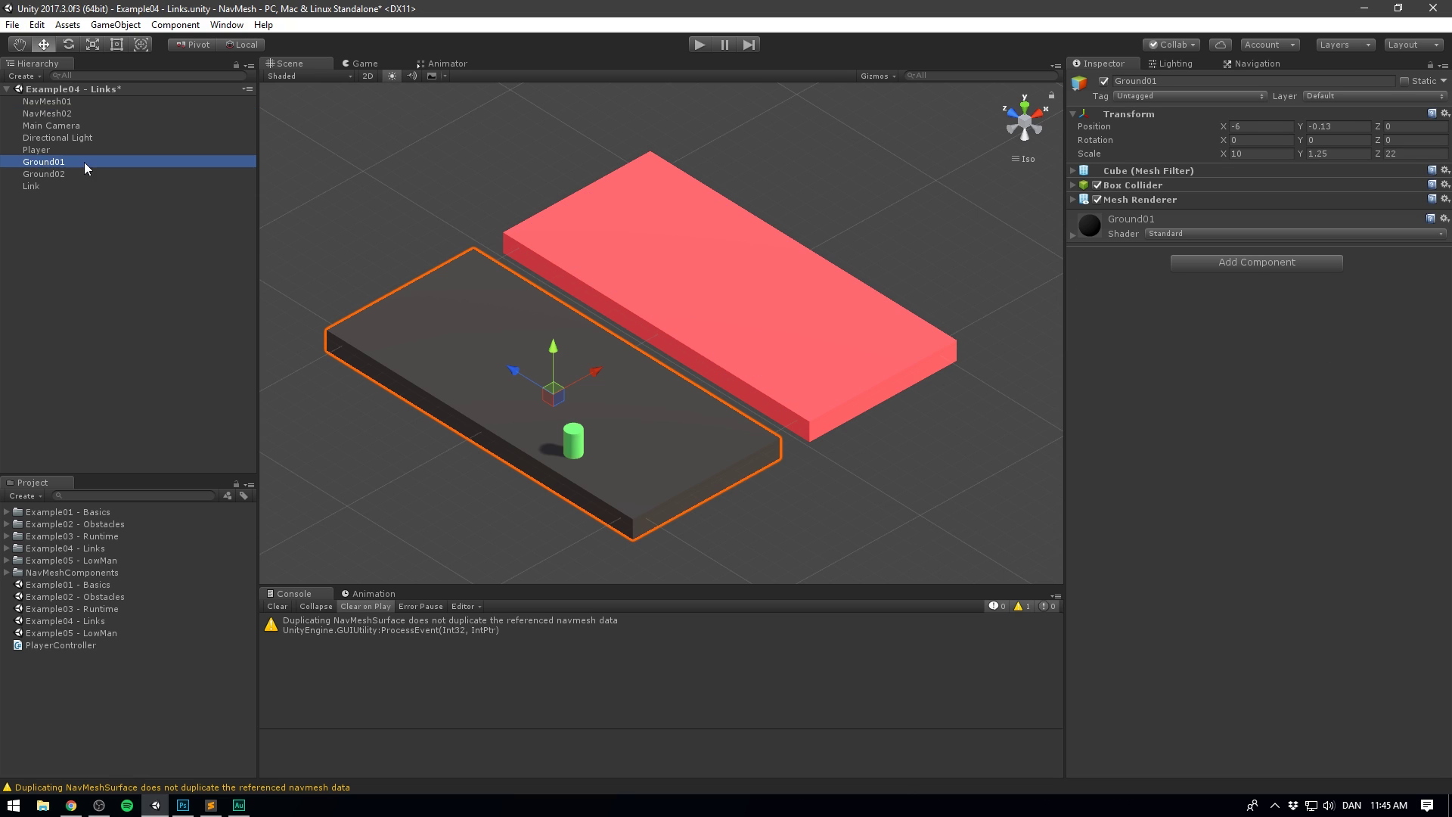
click(1337, 94)
click(1328, 225)
click(1254, 280)
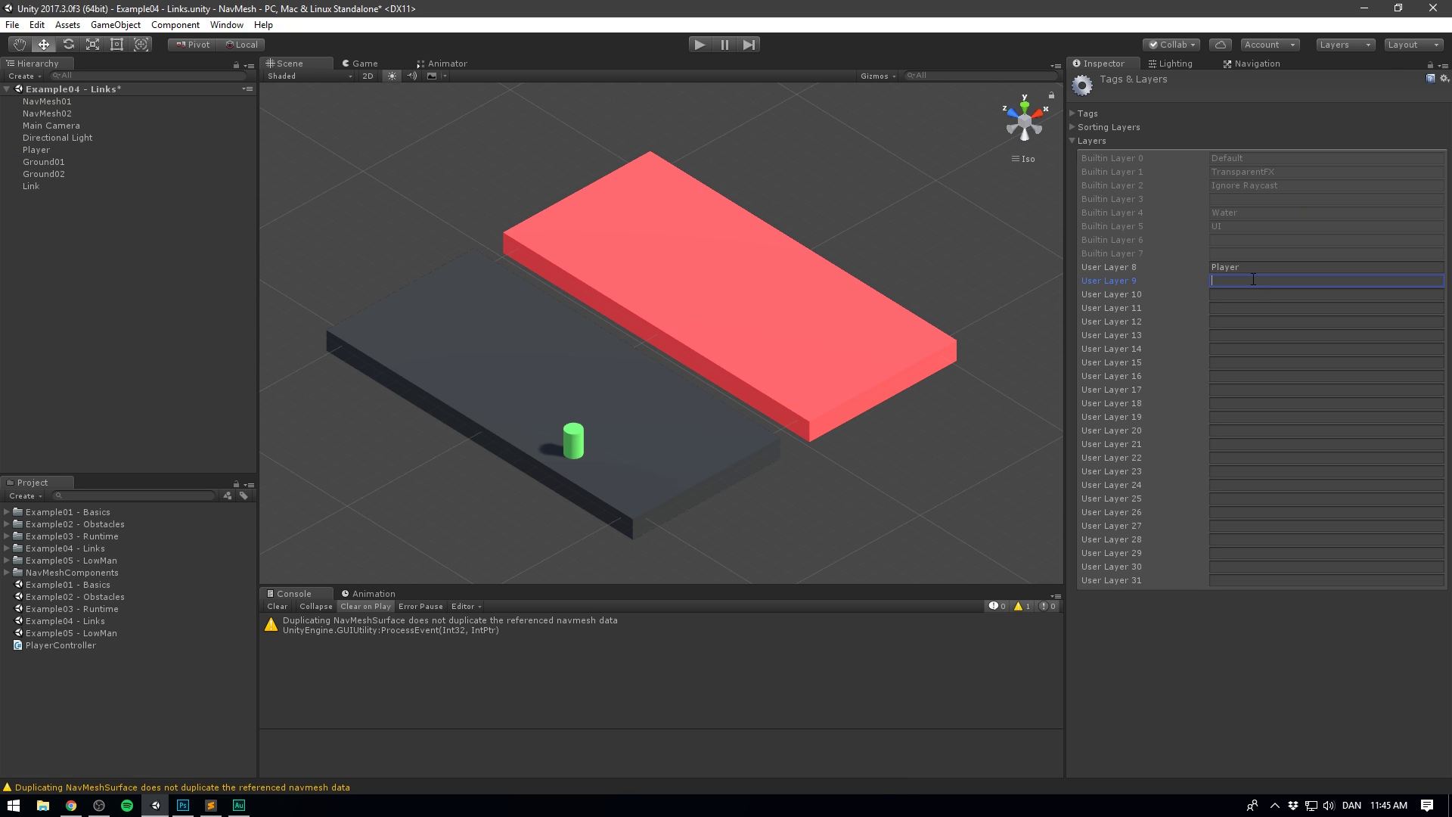
text(Ground01)
click(1261, 294)
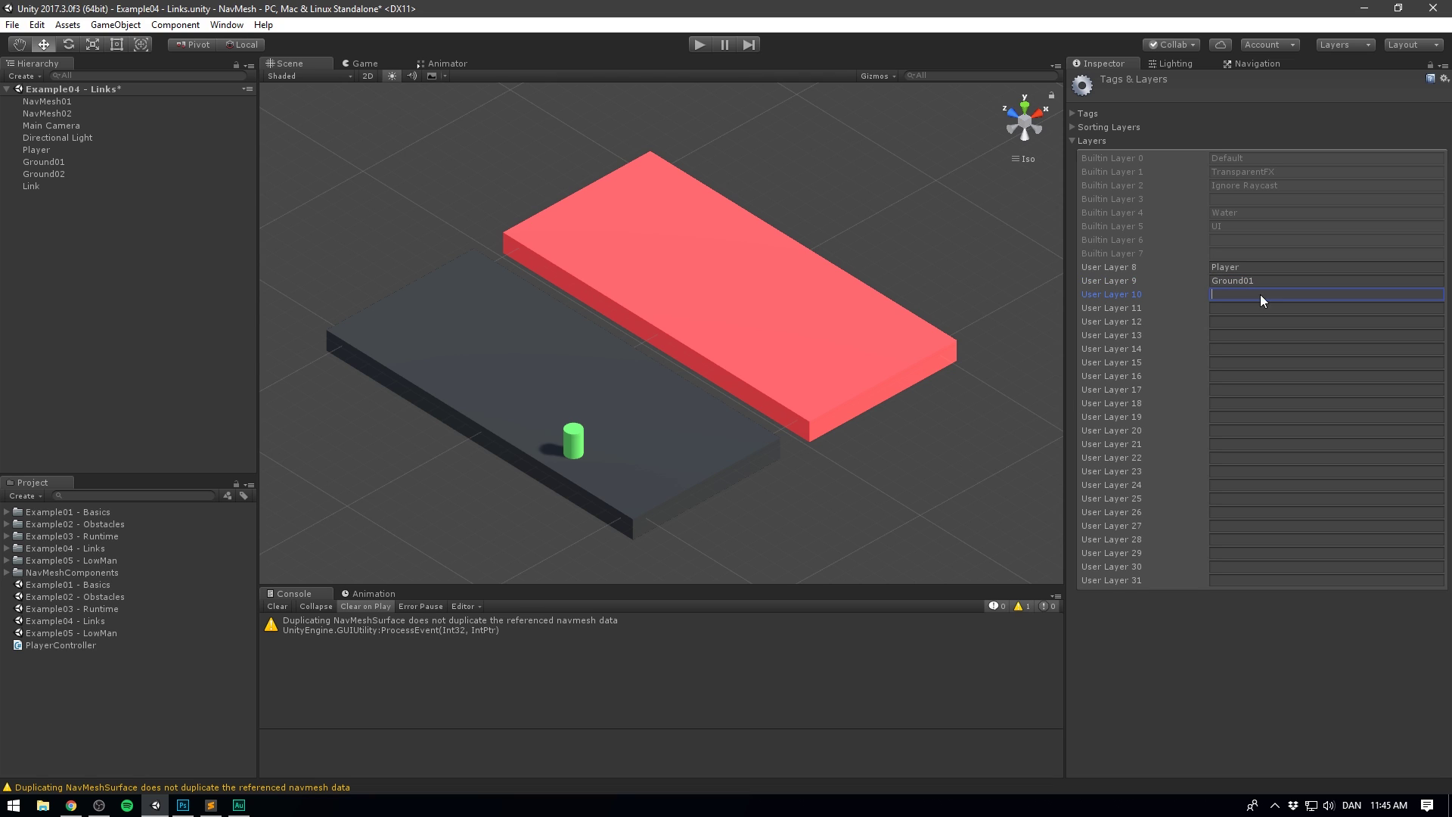
text(Ground02)
key(Return)
Assign the Ground01 object to the Ground01 layer and the Ground02 object to the Ground02 layer.
click(41, 162)
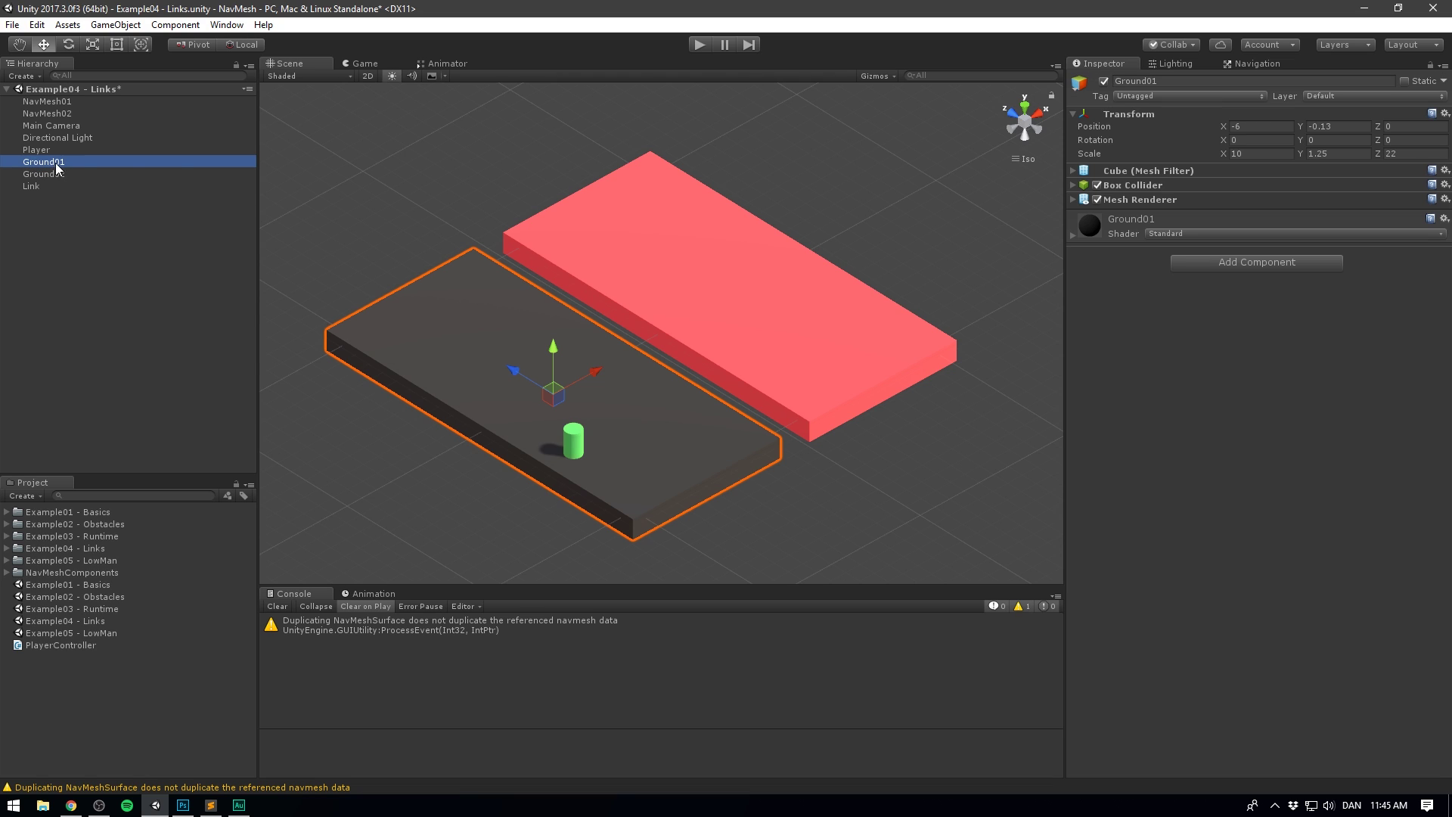
click(1344, 95)
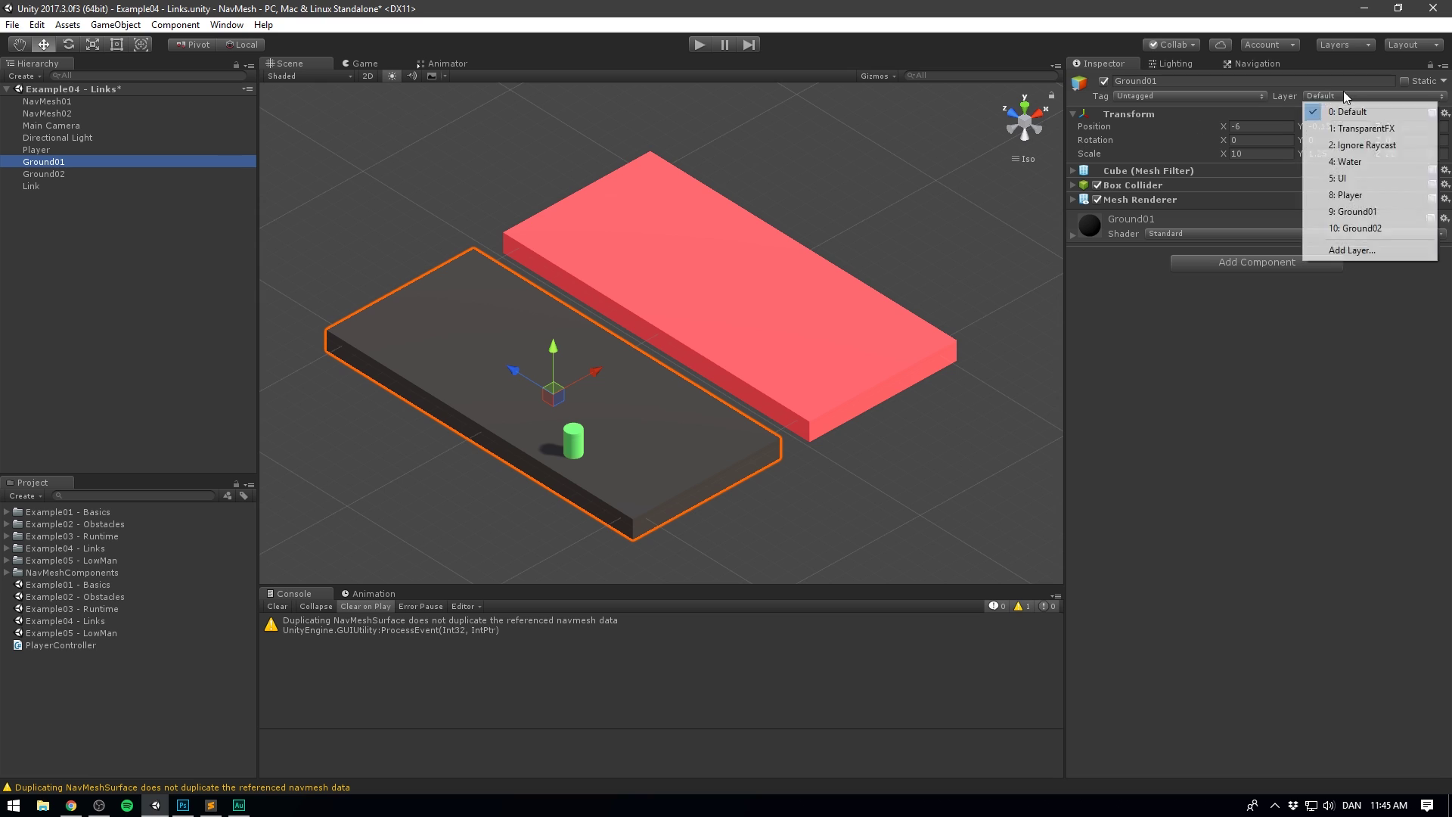
click(1354, 211)
click(90, 175)
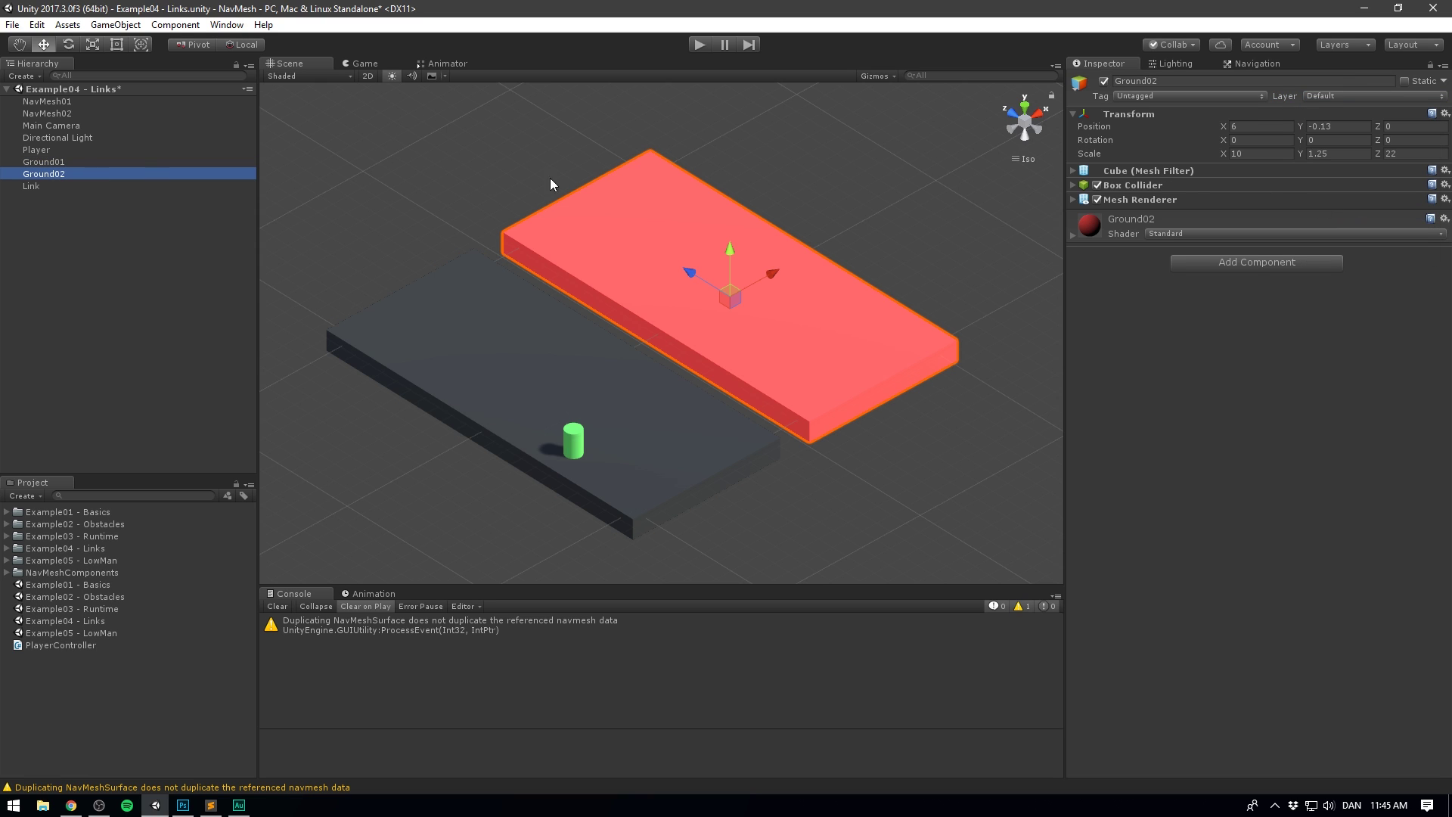
click(1369, 96)
click(1362, 229)
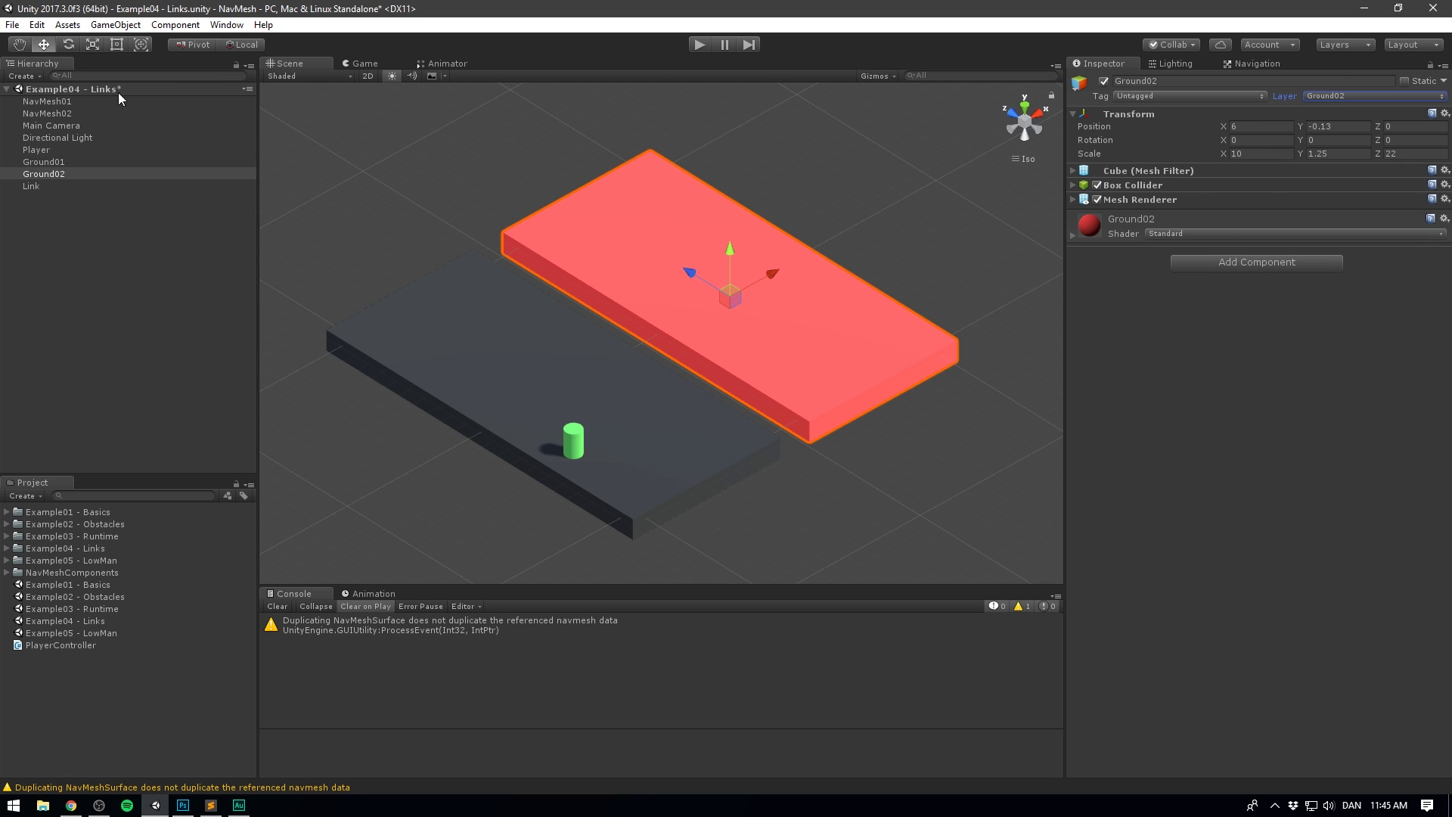
Exclude the Ground02 layer from NavMesh01's included layers and bake its surface.
click(47, 101)
click(1224, 277)
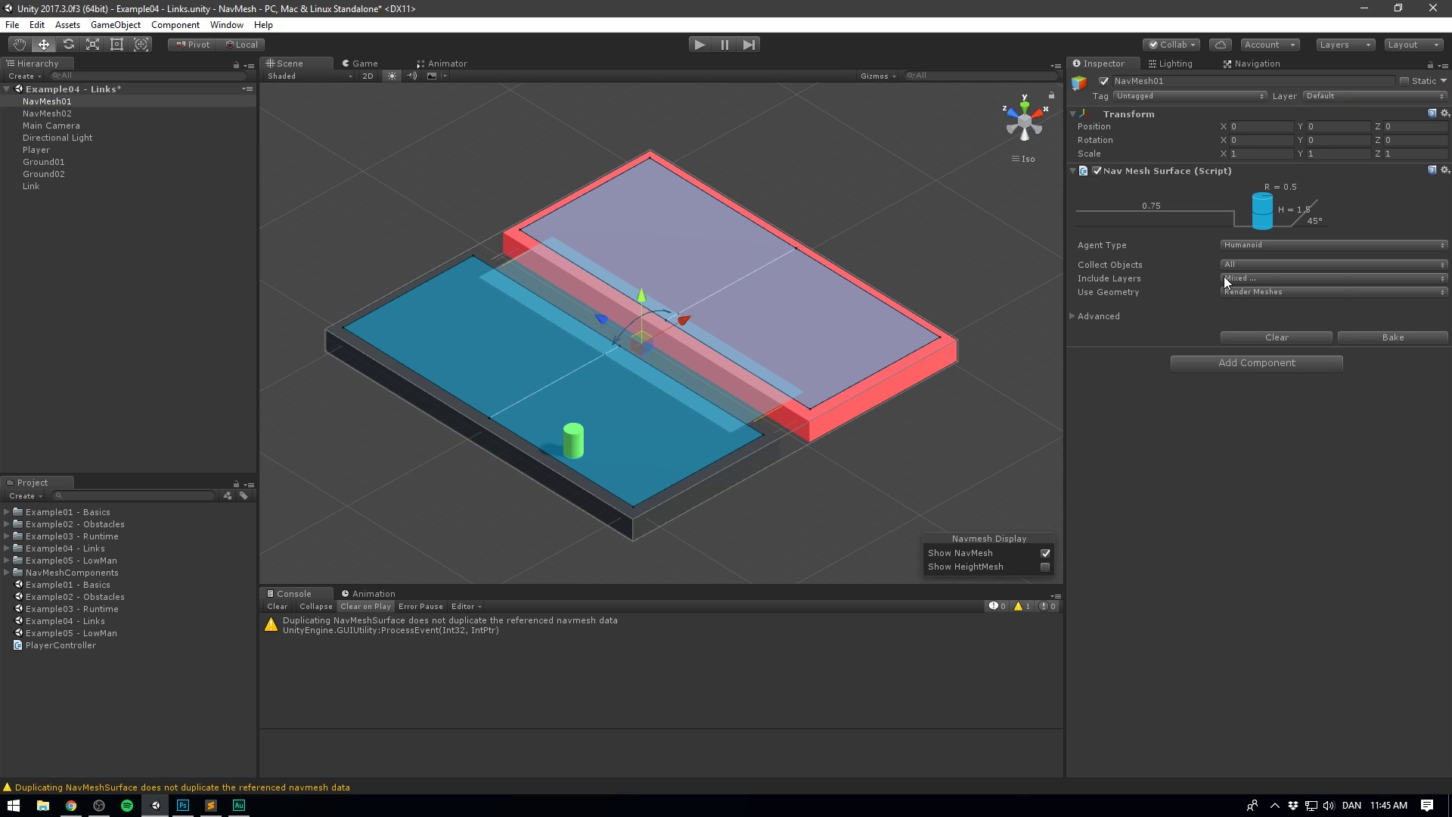
click(1269, 446)
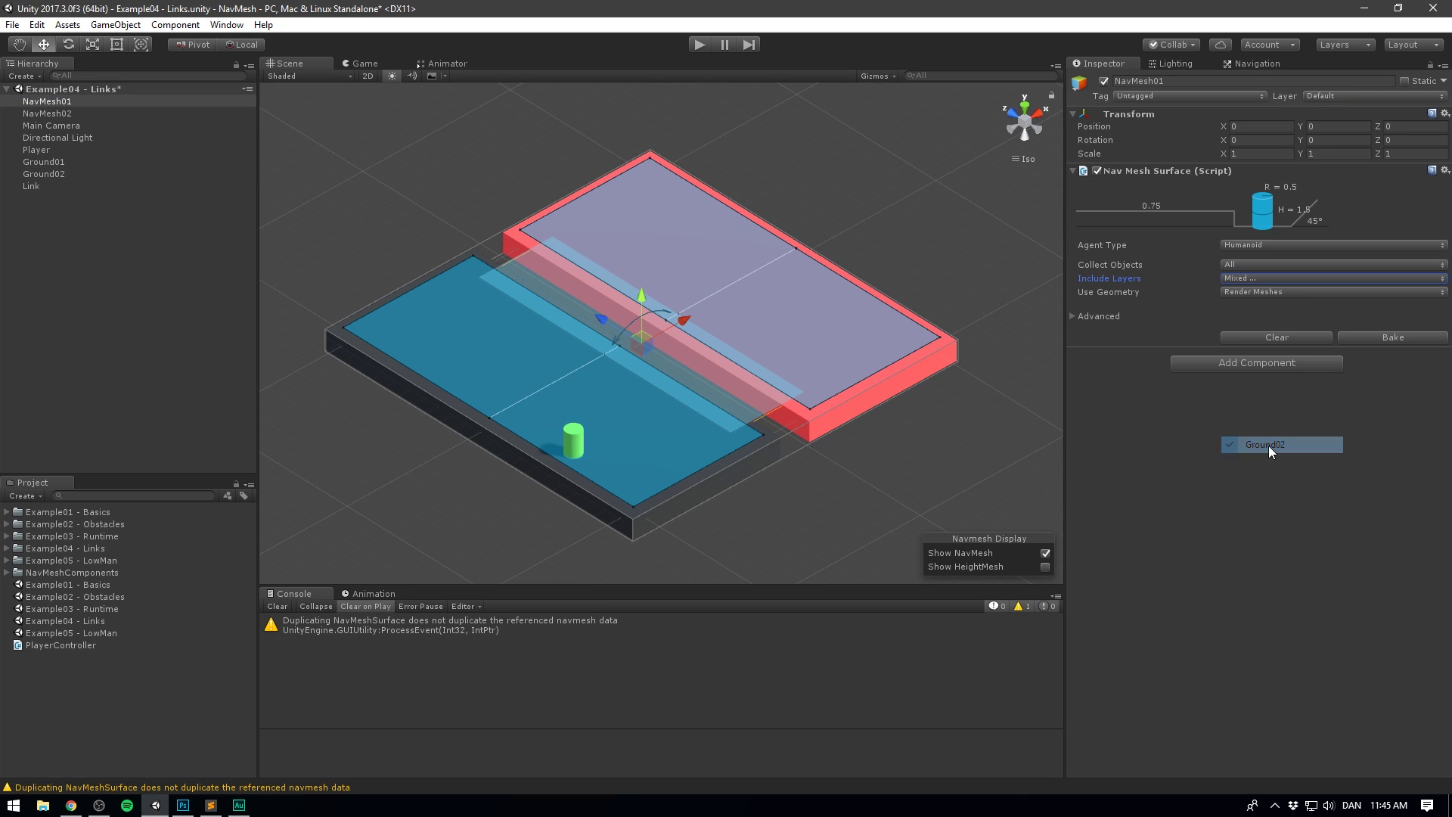
click(1399, 340)
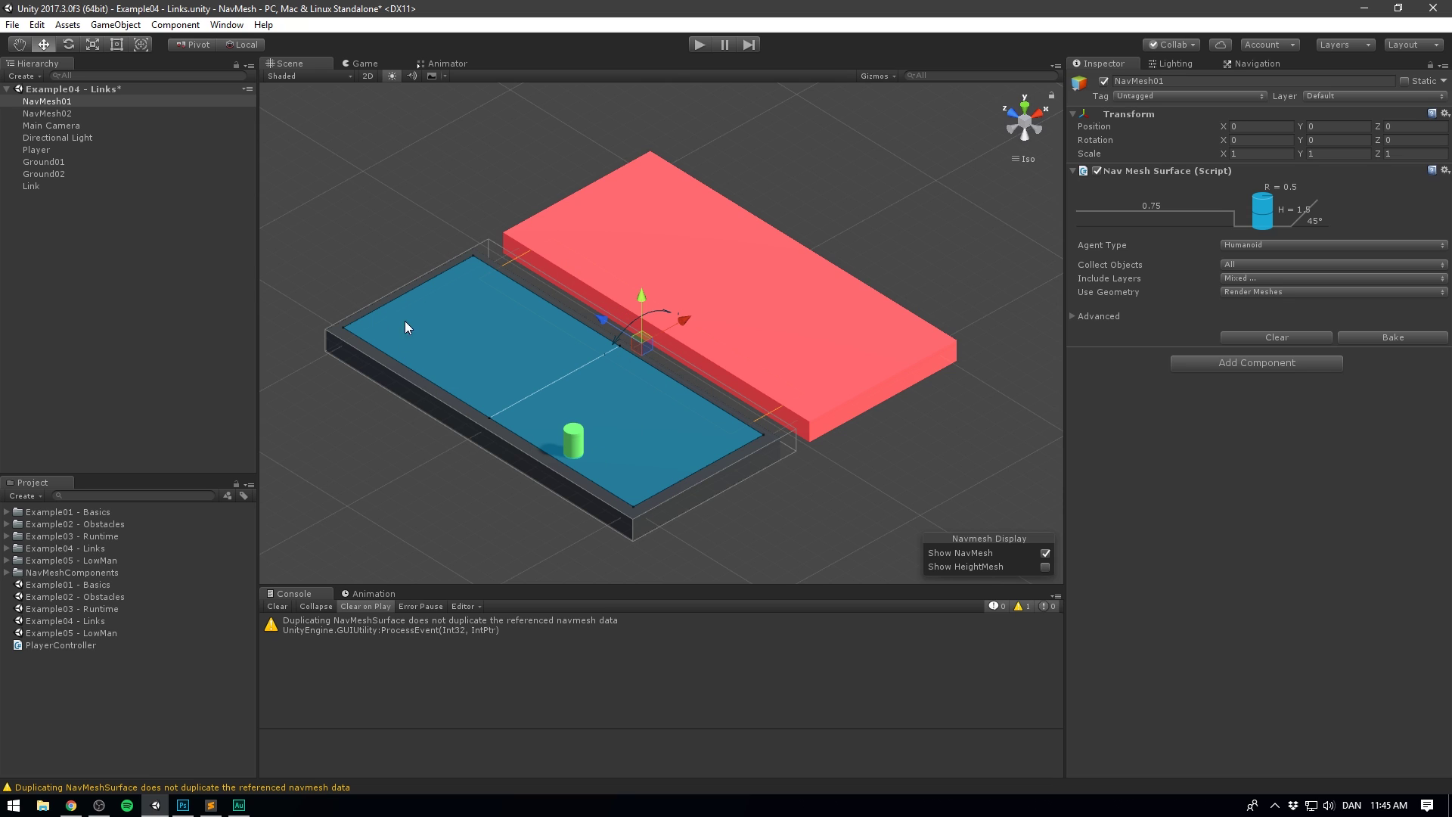
Exclude the Ground01 layer from NavMesh02's included layers and bake its surface.
click(56, 117)
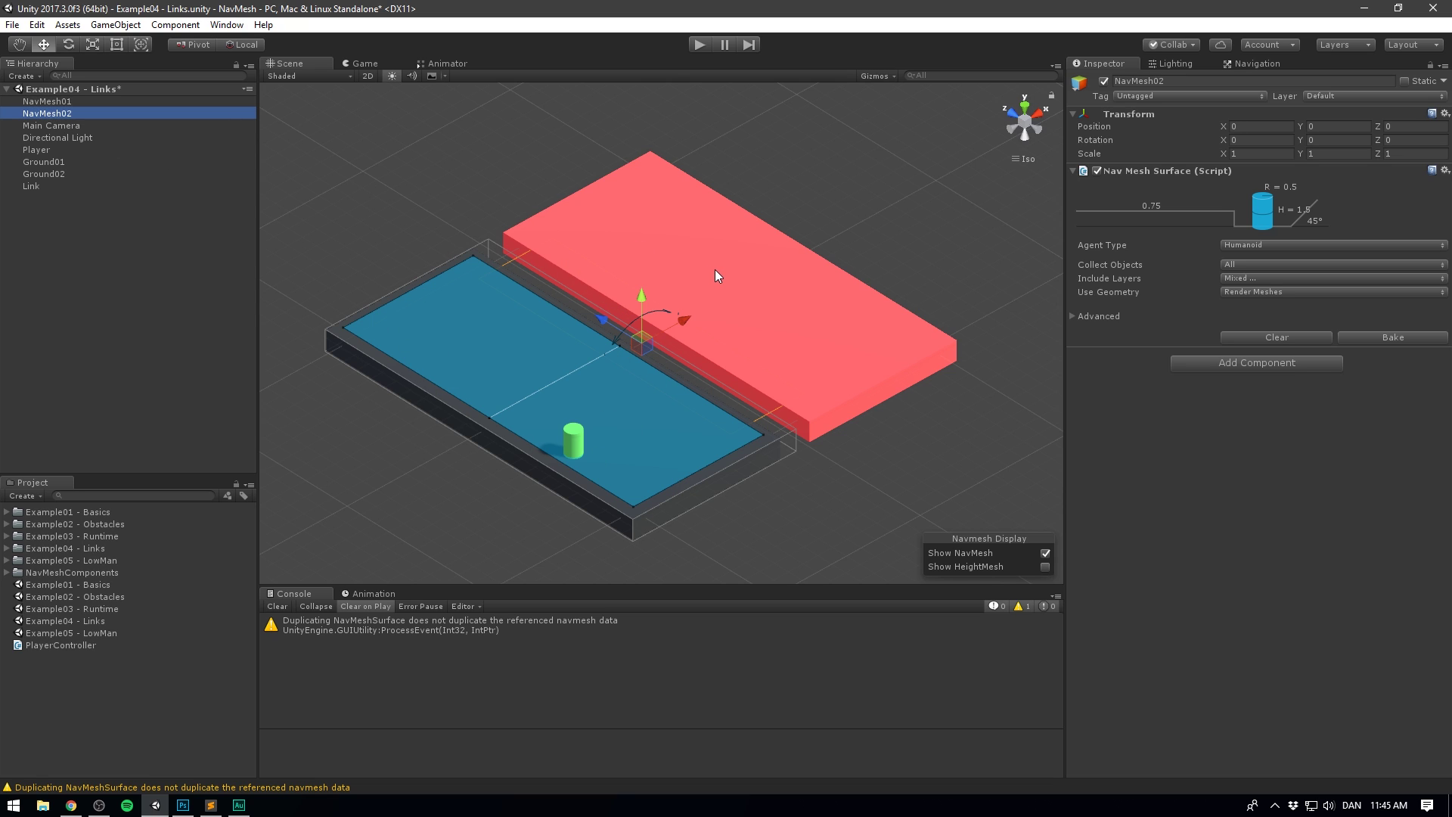
click(1249, 281)
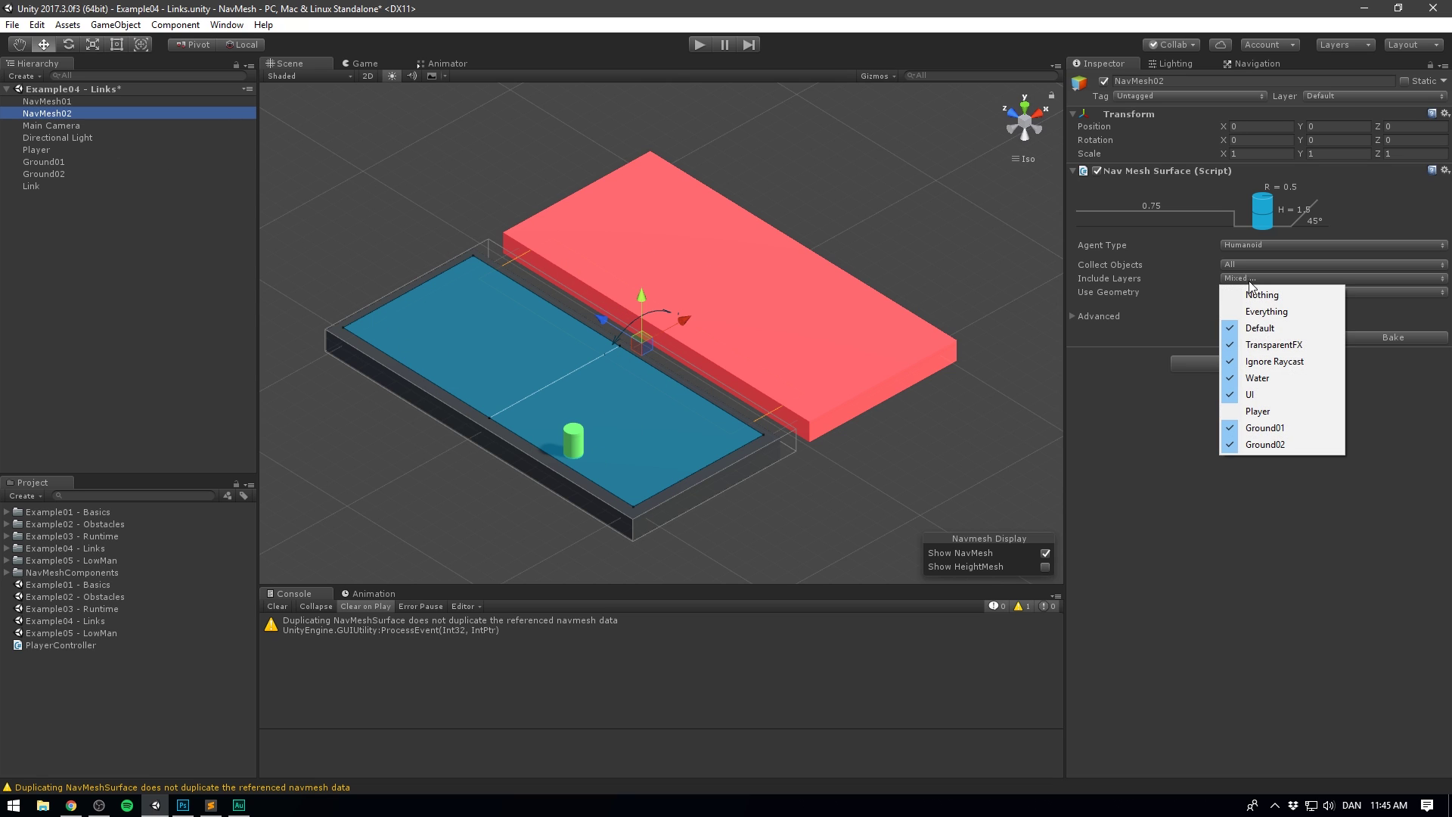
click(1265, 425)
click(1382, 334)
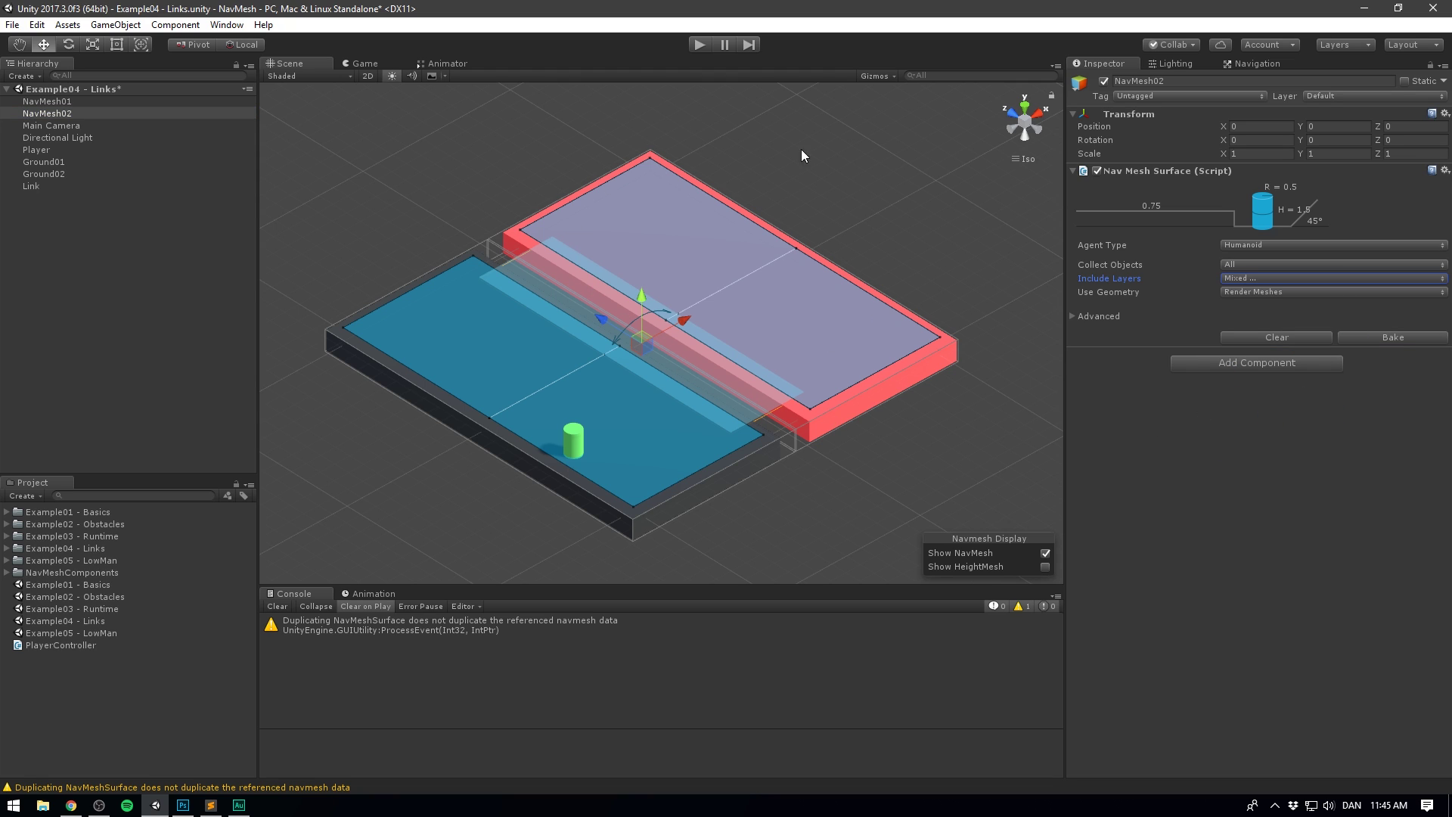
Toggle NavMesh02 and NavMesh01 off and on in turn to check which platform each surface covers.
click(1104, 81)
click(1104, 81)
click(1104, 81)
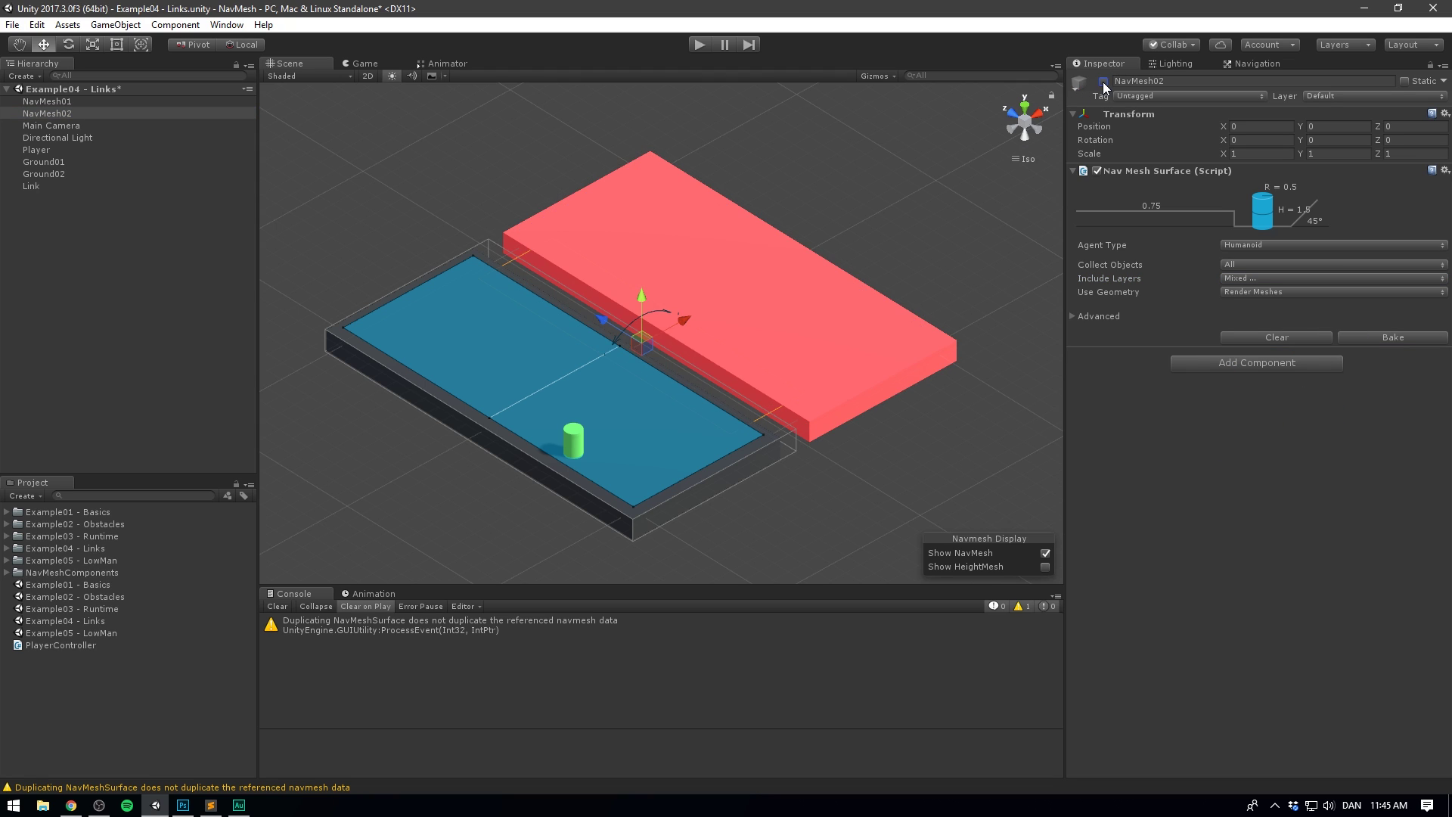
click(1104, 81)
click(92, 102)
click(1105, 81)
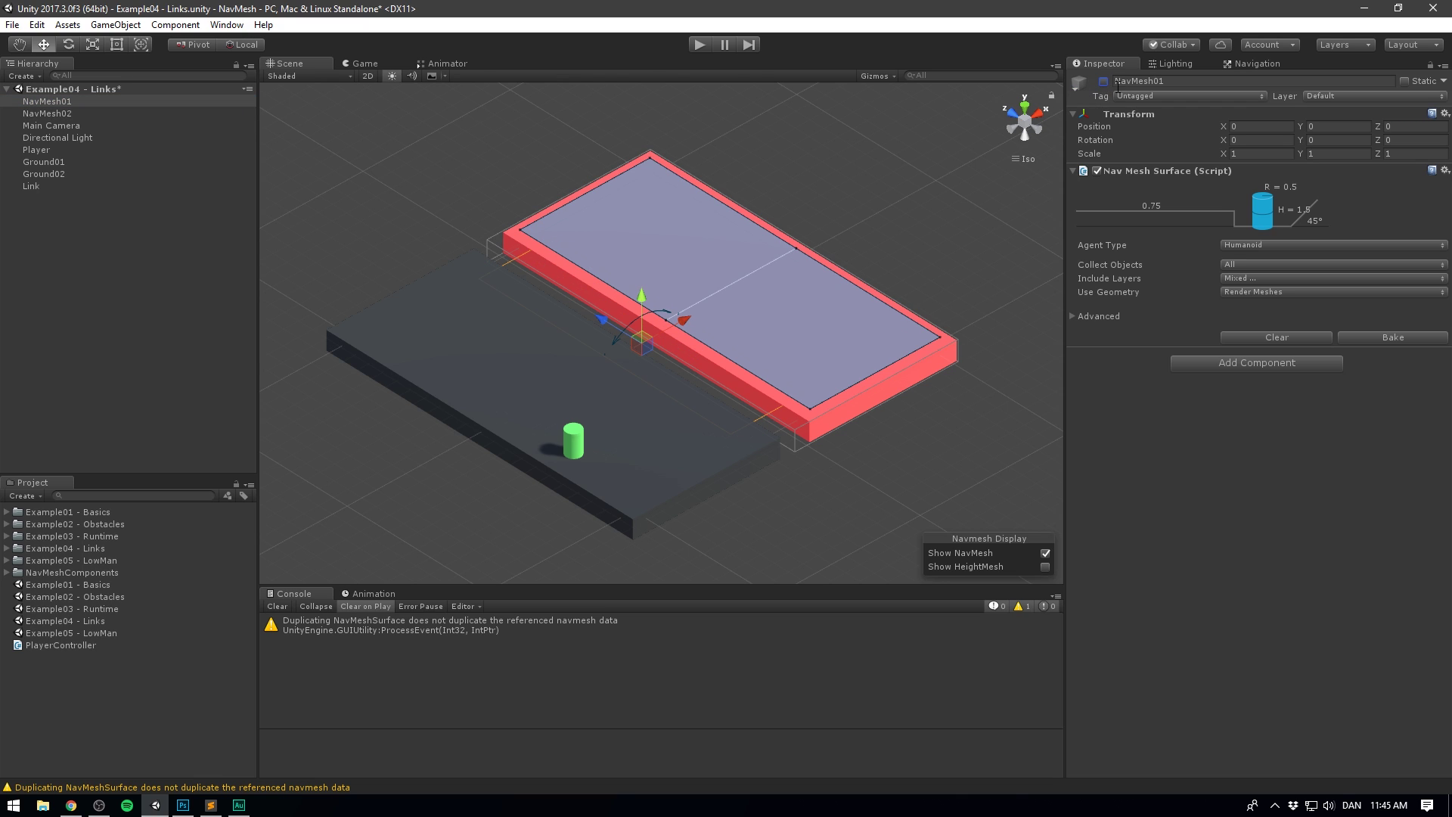
click(1104, 81)
Play-test the two separate surfaces by sending the player across the link to the red platform, and stop the game.
click(665, 106)
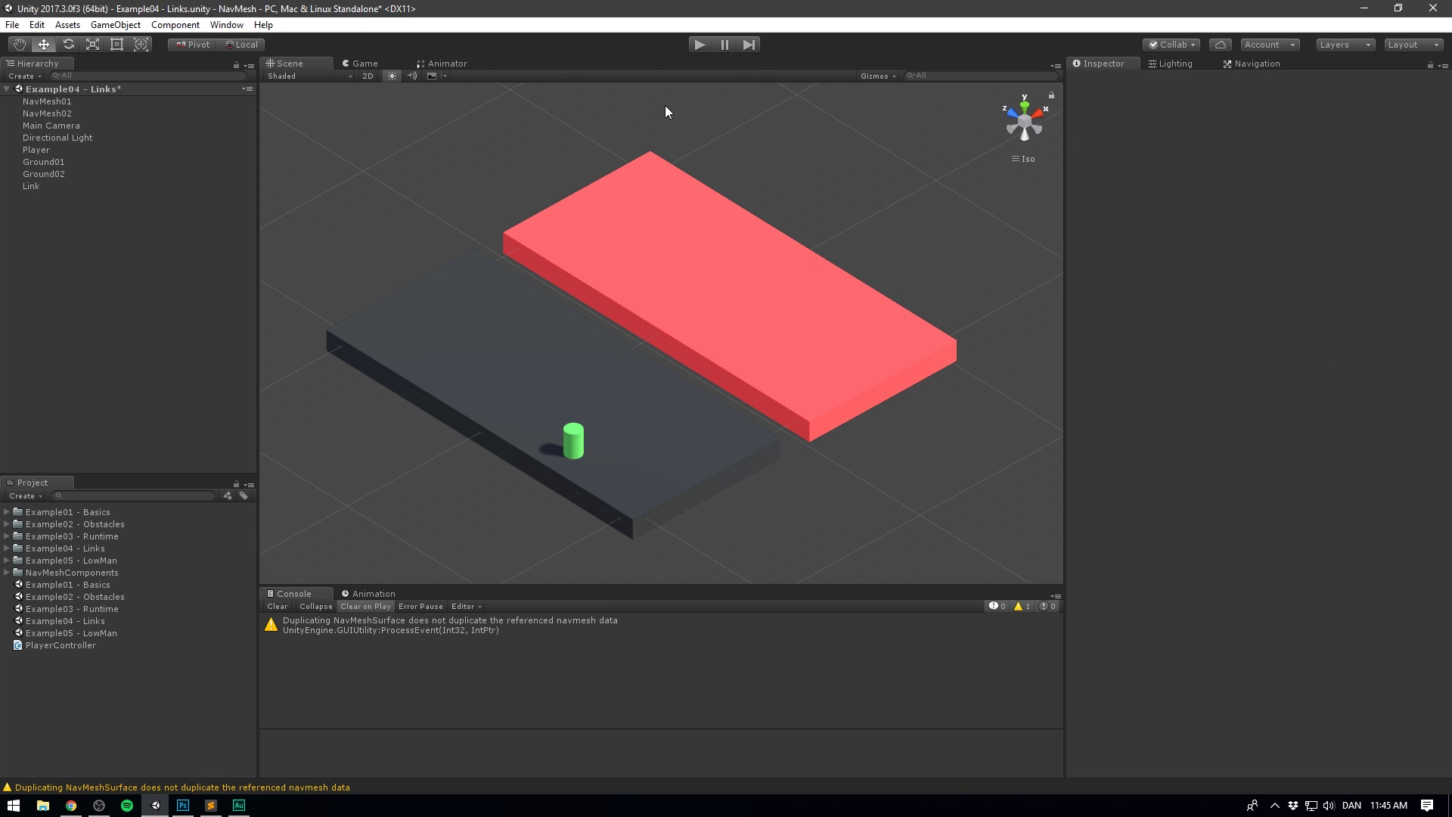
key(ctrl+p)
click(725, 189)
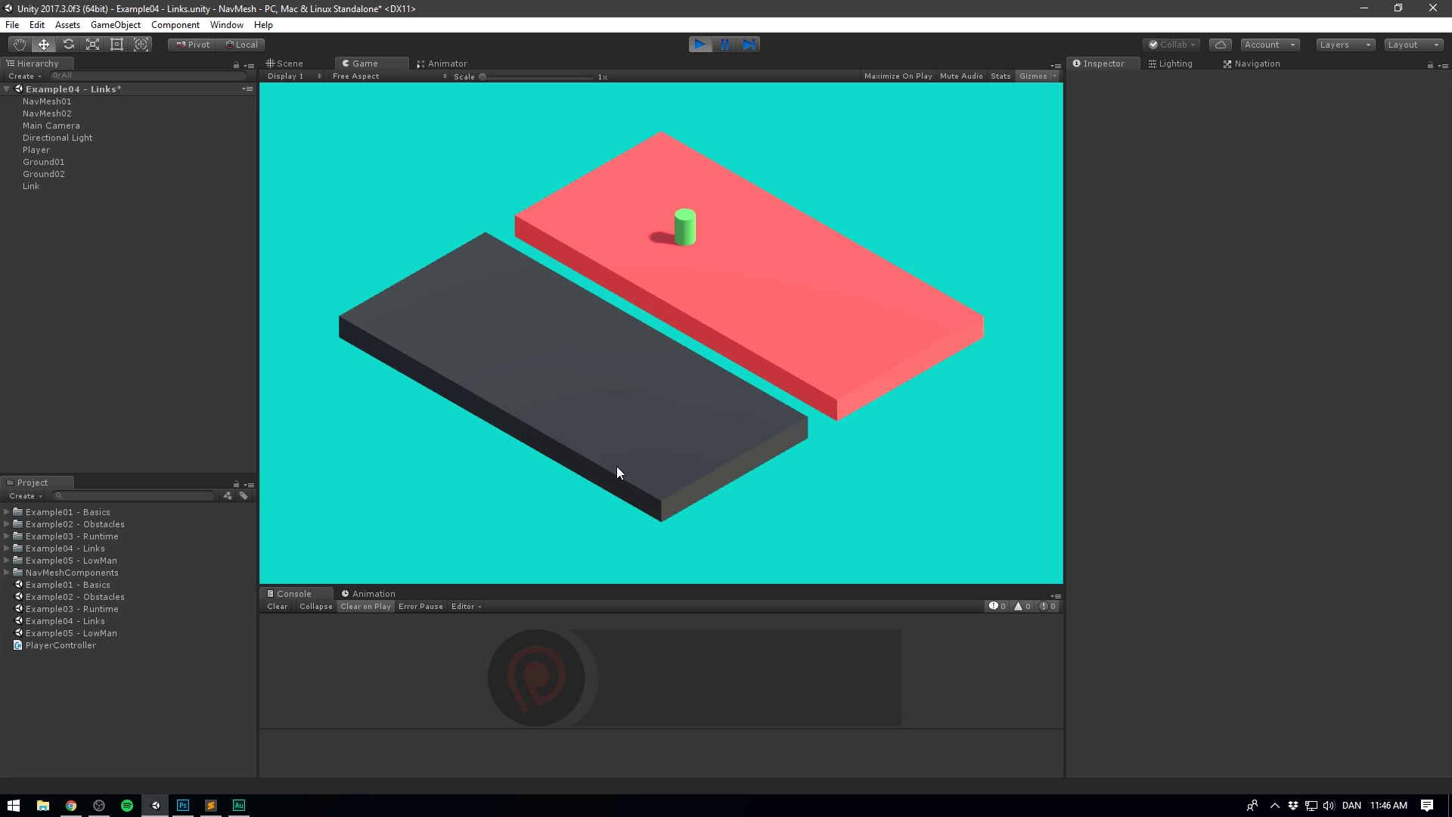
click(701, 44)
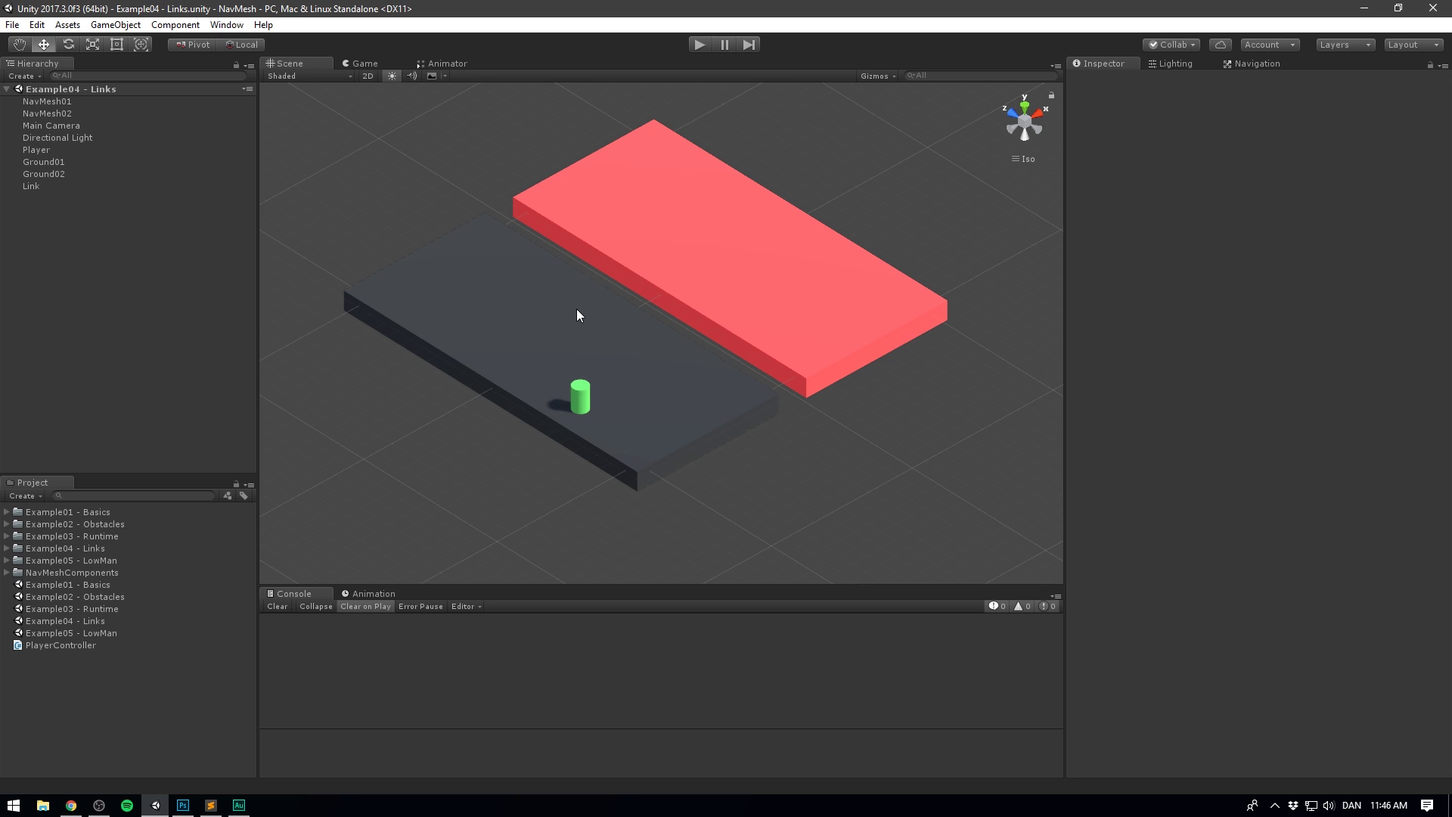
Open the Example05 - LowMan scene and bake its NavMesh surface.
double_click(101, 633)
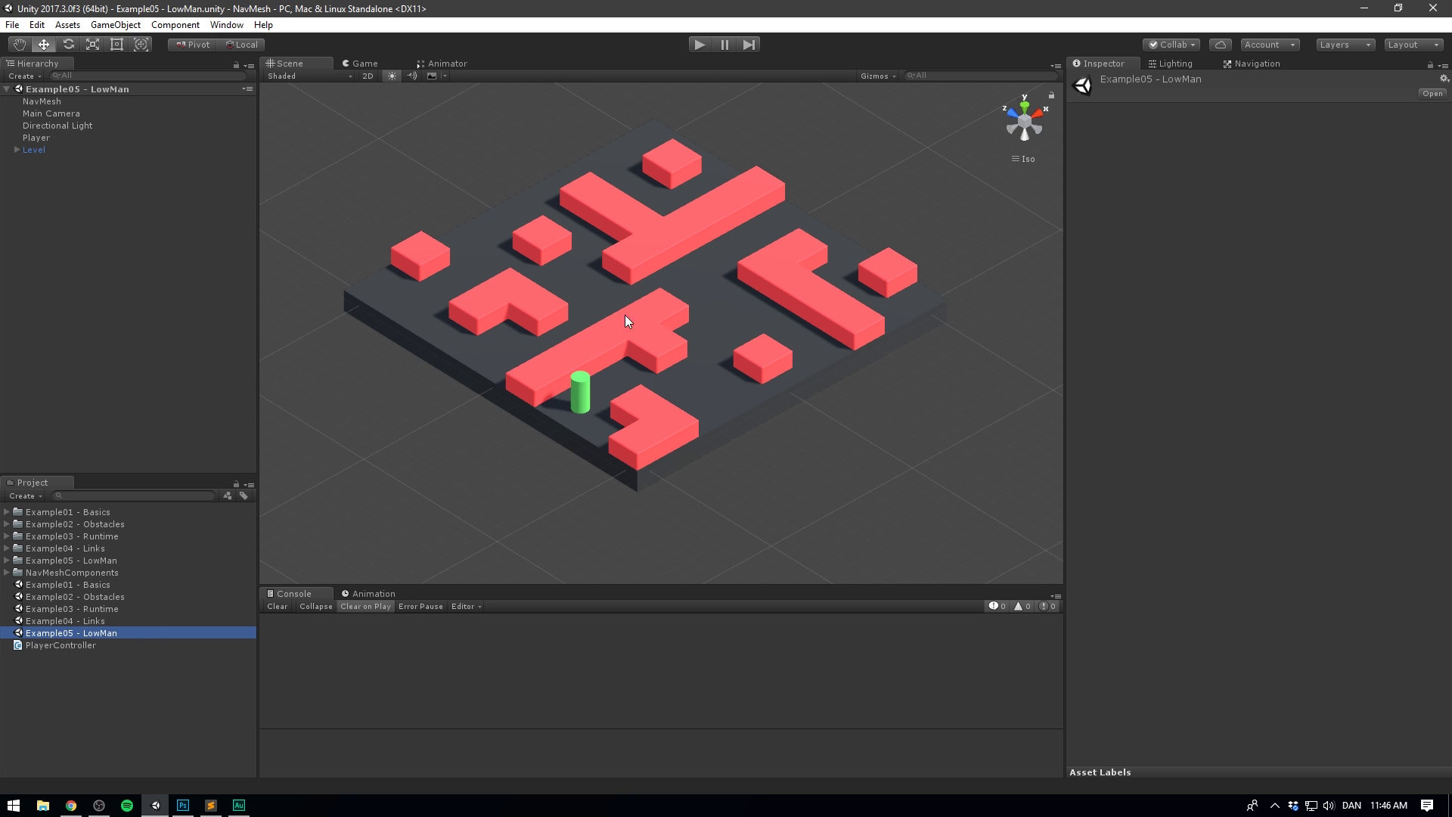
click(48, 102)
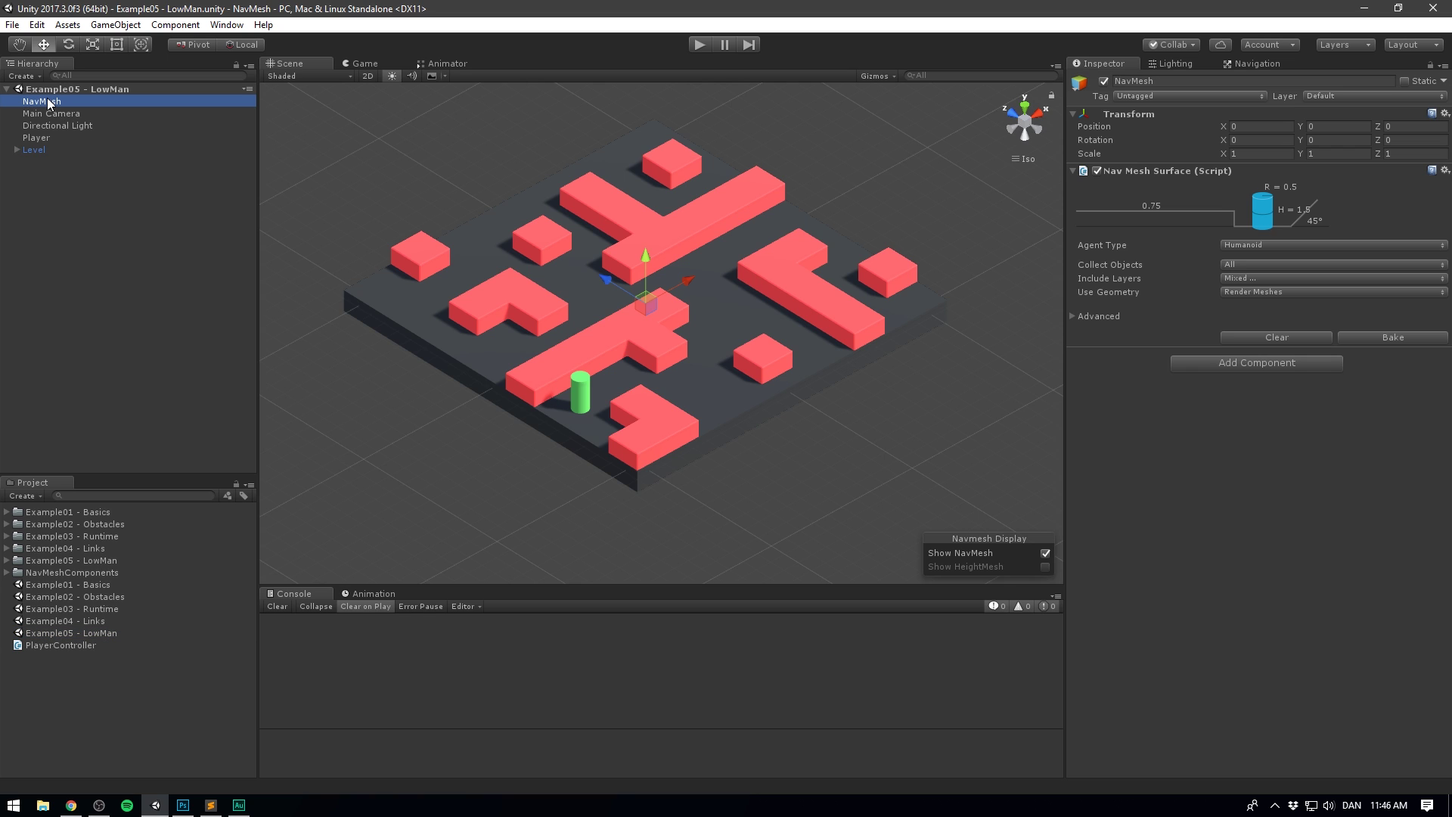
click(1394, 337)
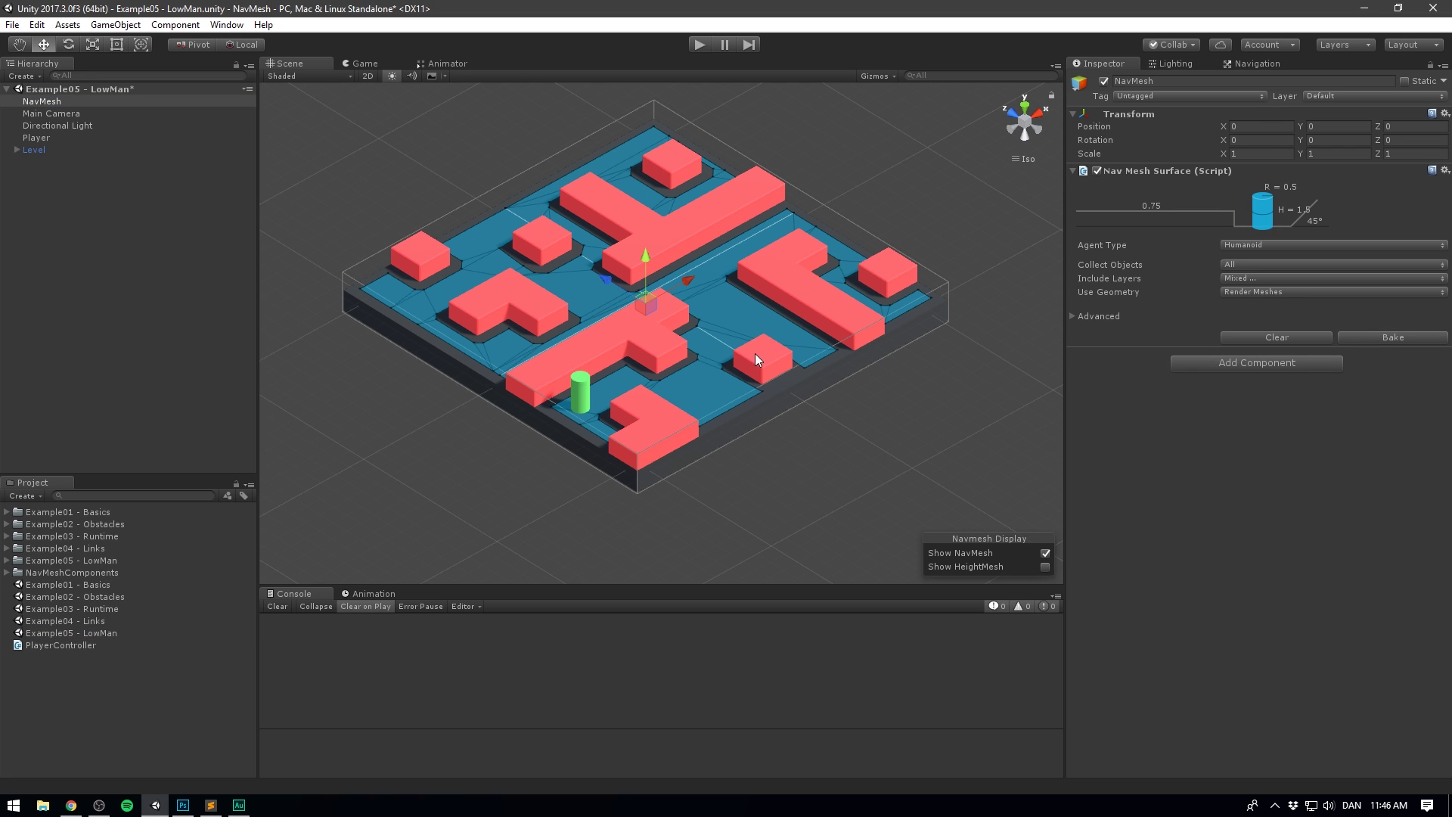
Remove the Mesh Renderer, Capsule Collider and Cylinder mesh filter from the Player, and check the result in the Game view.
click(41, 138)
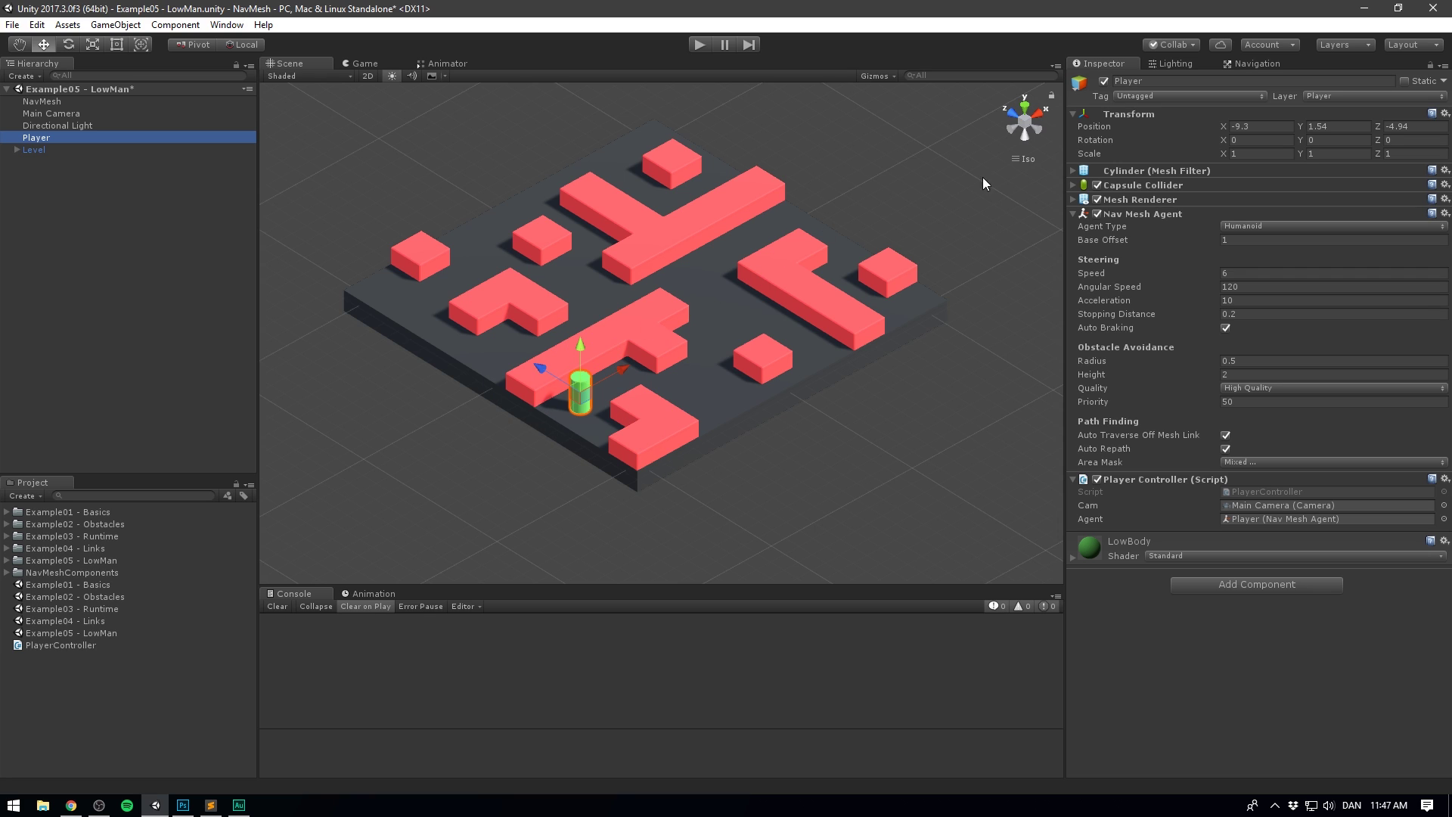
right_click(1142, 199)
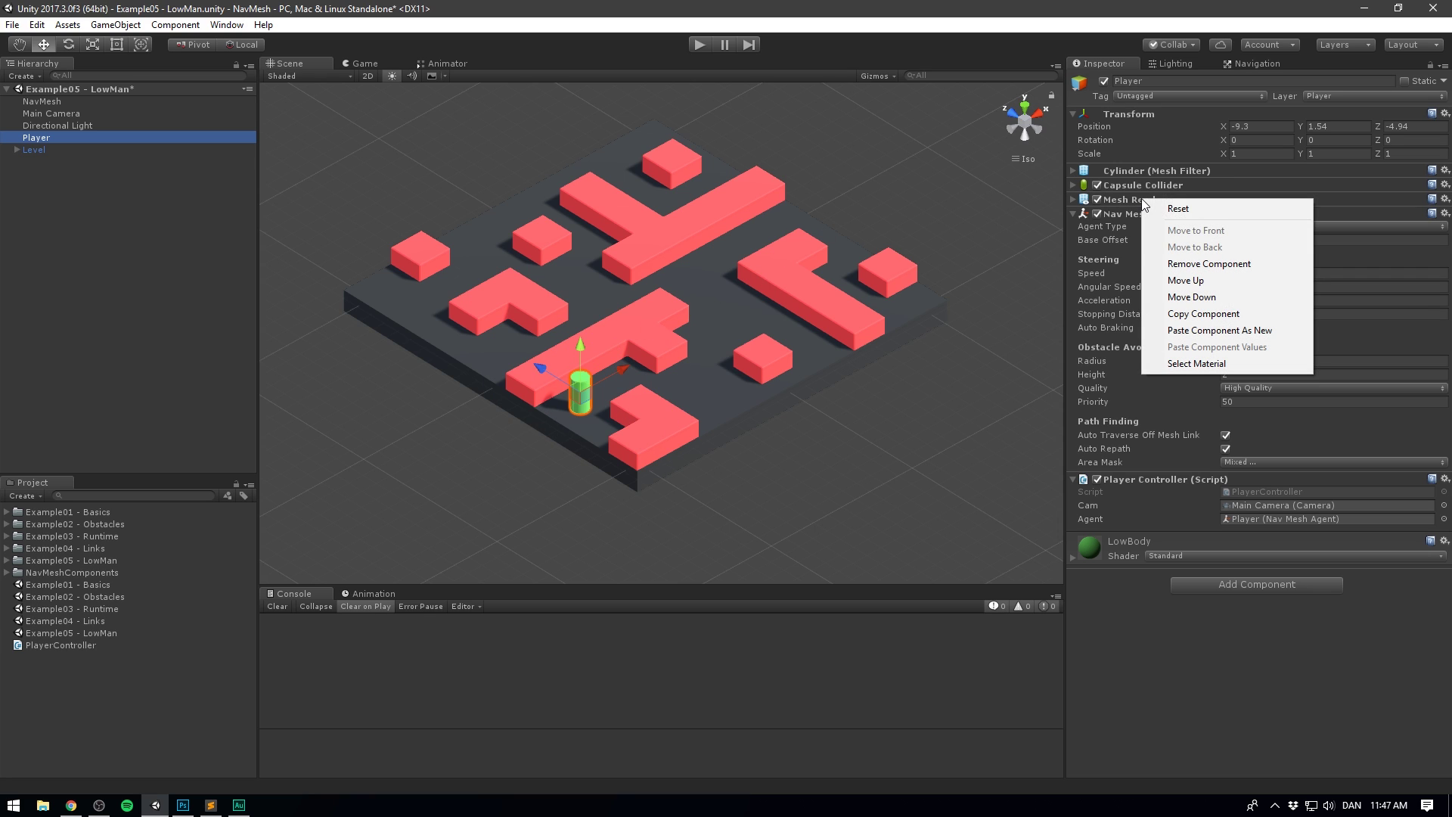
click(1182, 267)
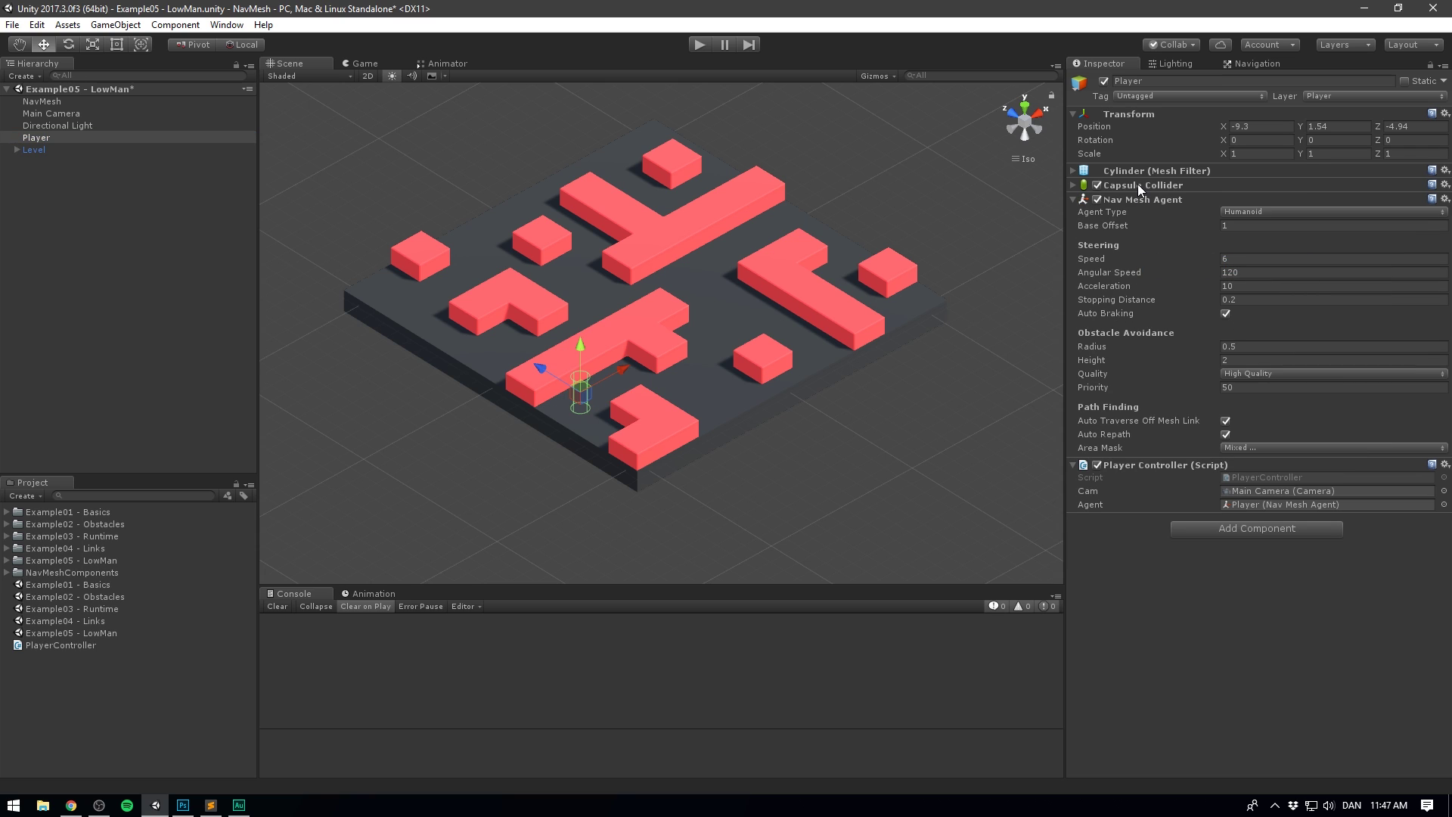
right_click(1138, 183)
click(1180, 250)
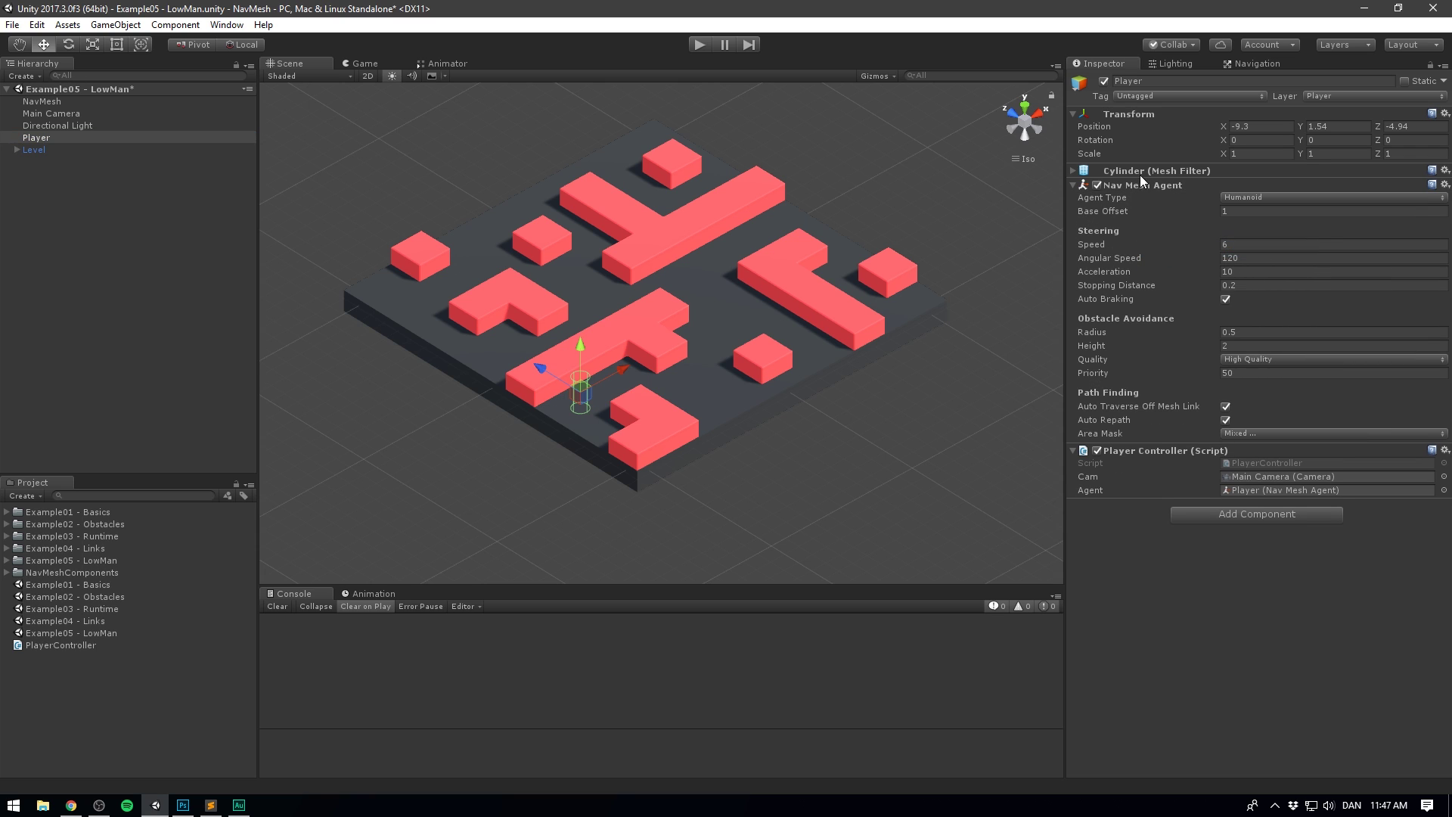
right_click(1143, 170)
click(1178, 230)
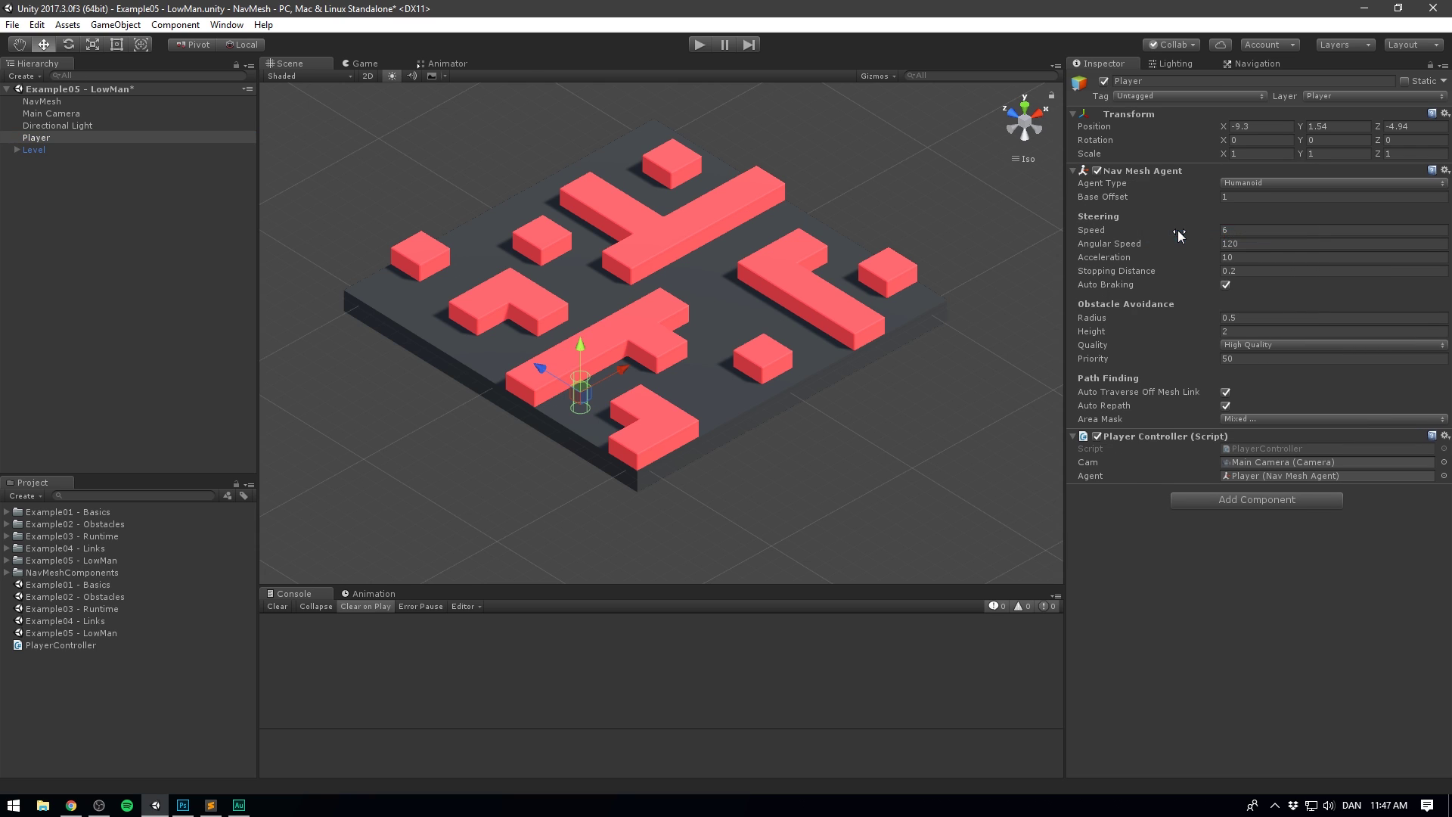
click(365, 63)
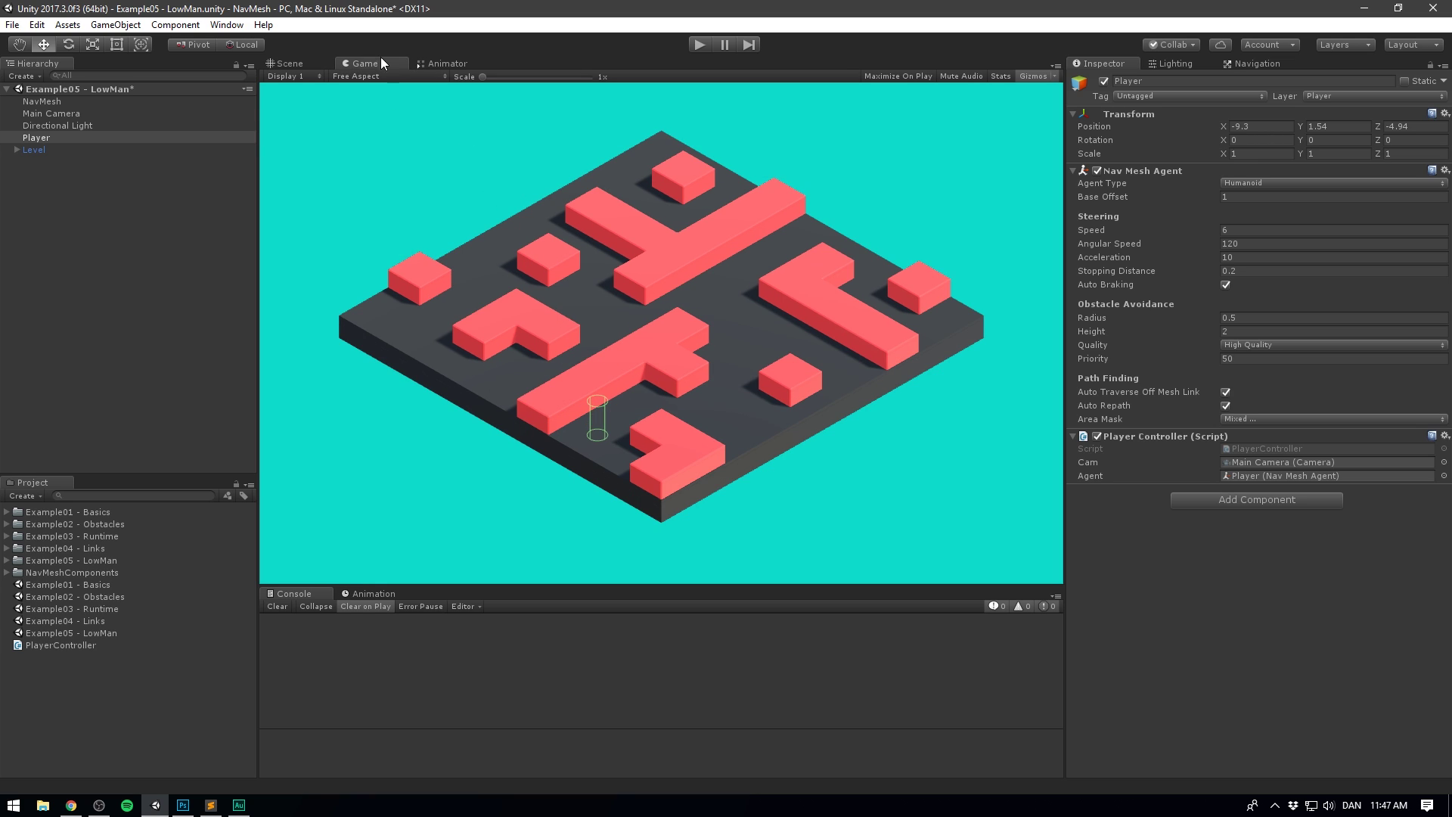
click(290, 63)
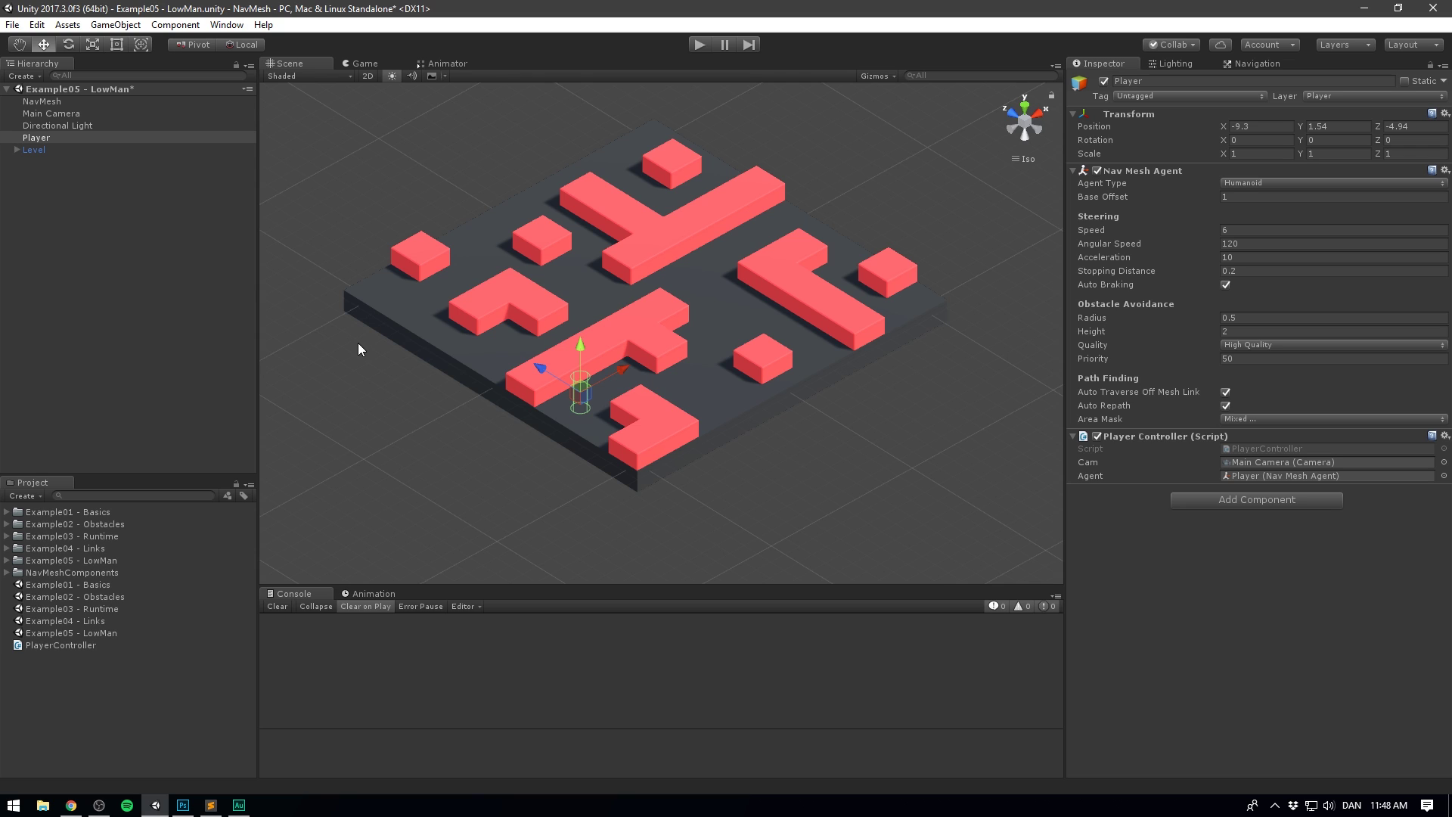
Add the LowBody model from the LowMan Models folder as a child of Player and remove its Animator component.
click(8, 561)
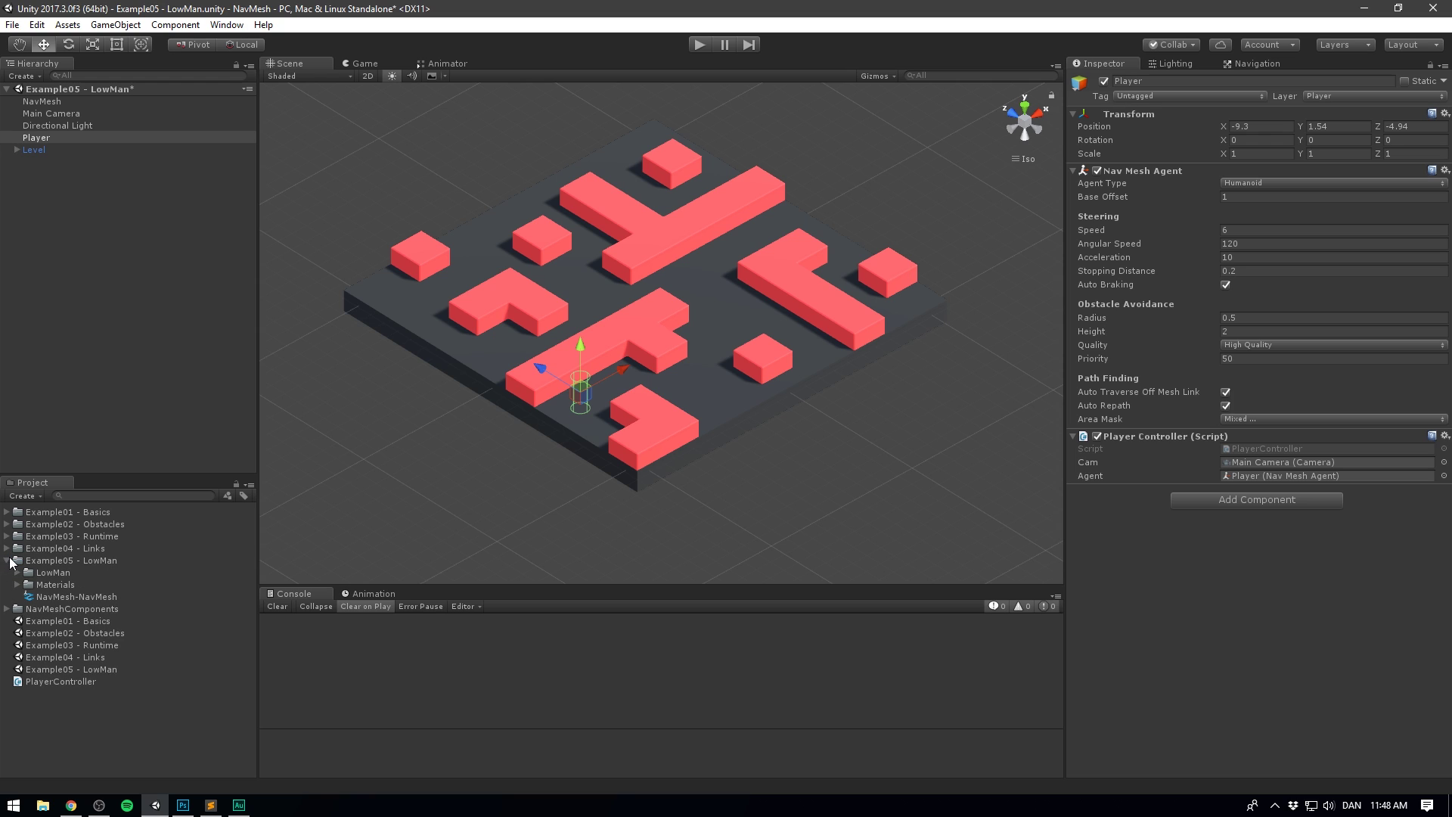
click(16, 573)
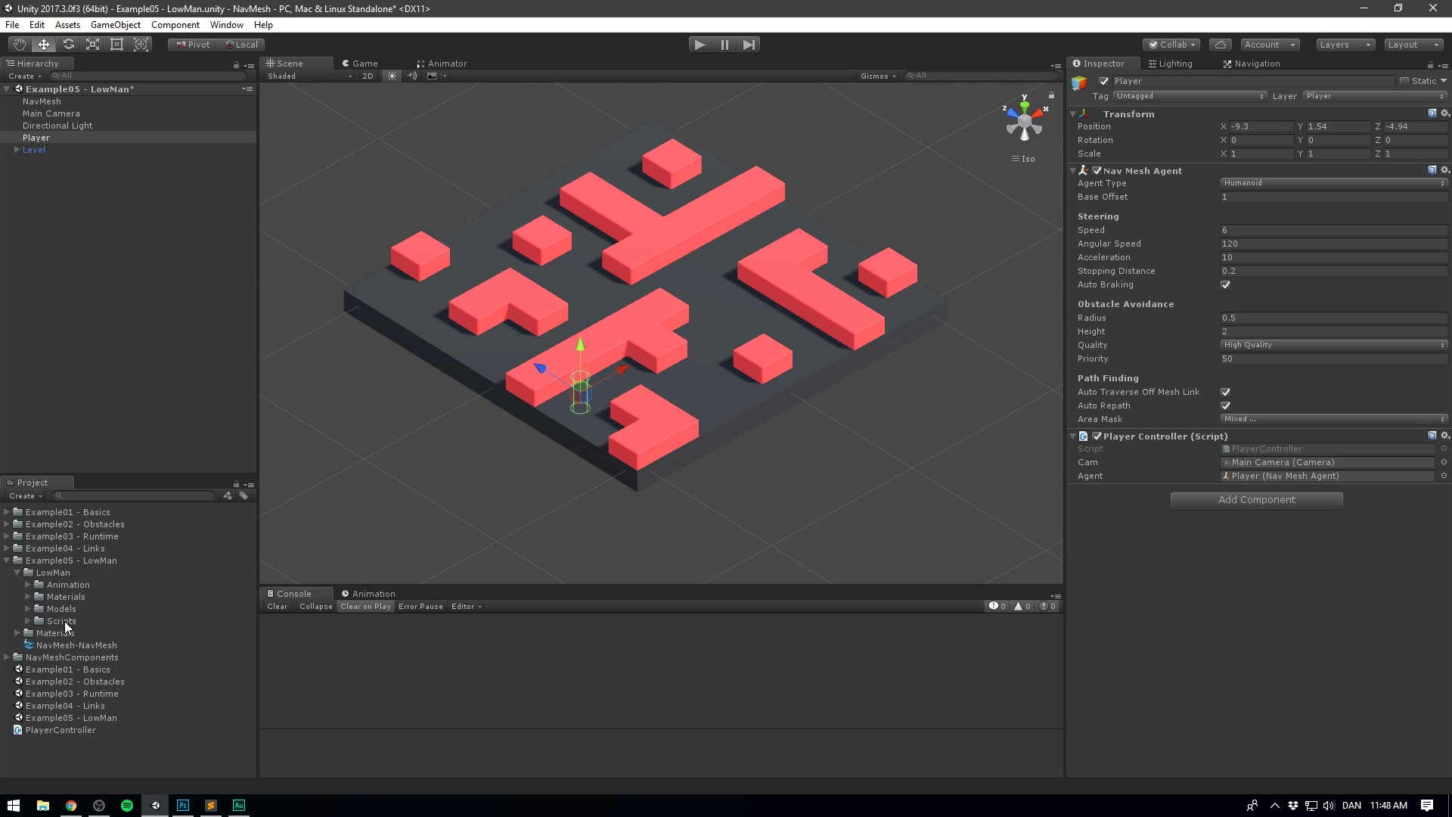
click(28, 609)
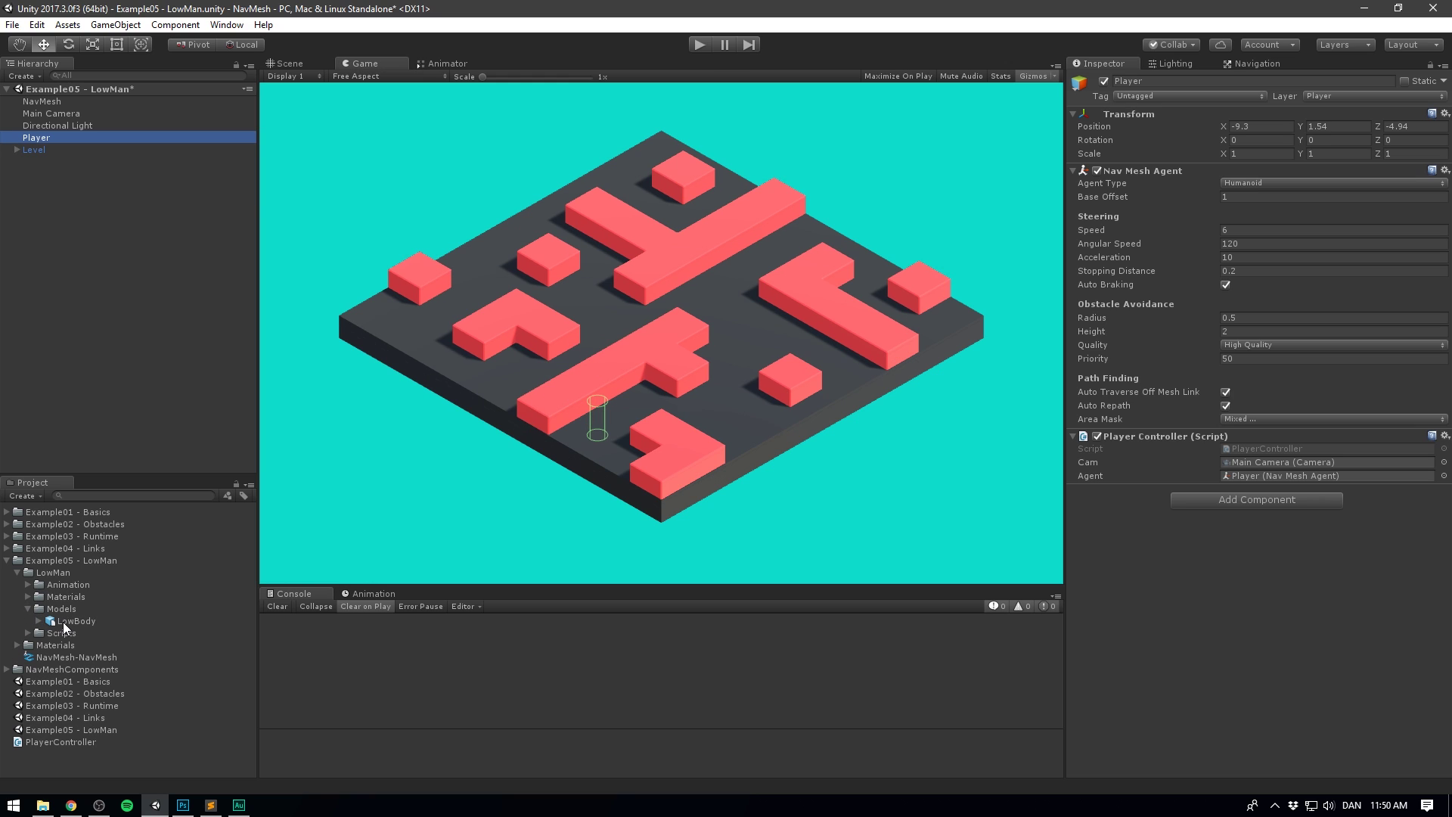
click(65, 623)
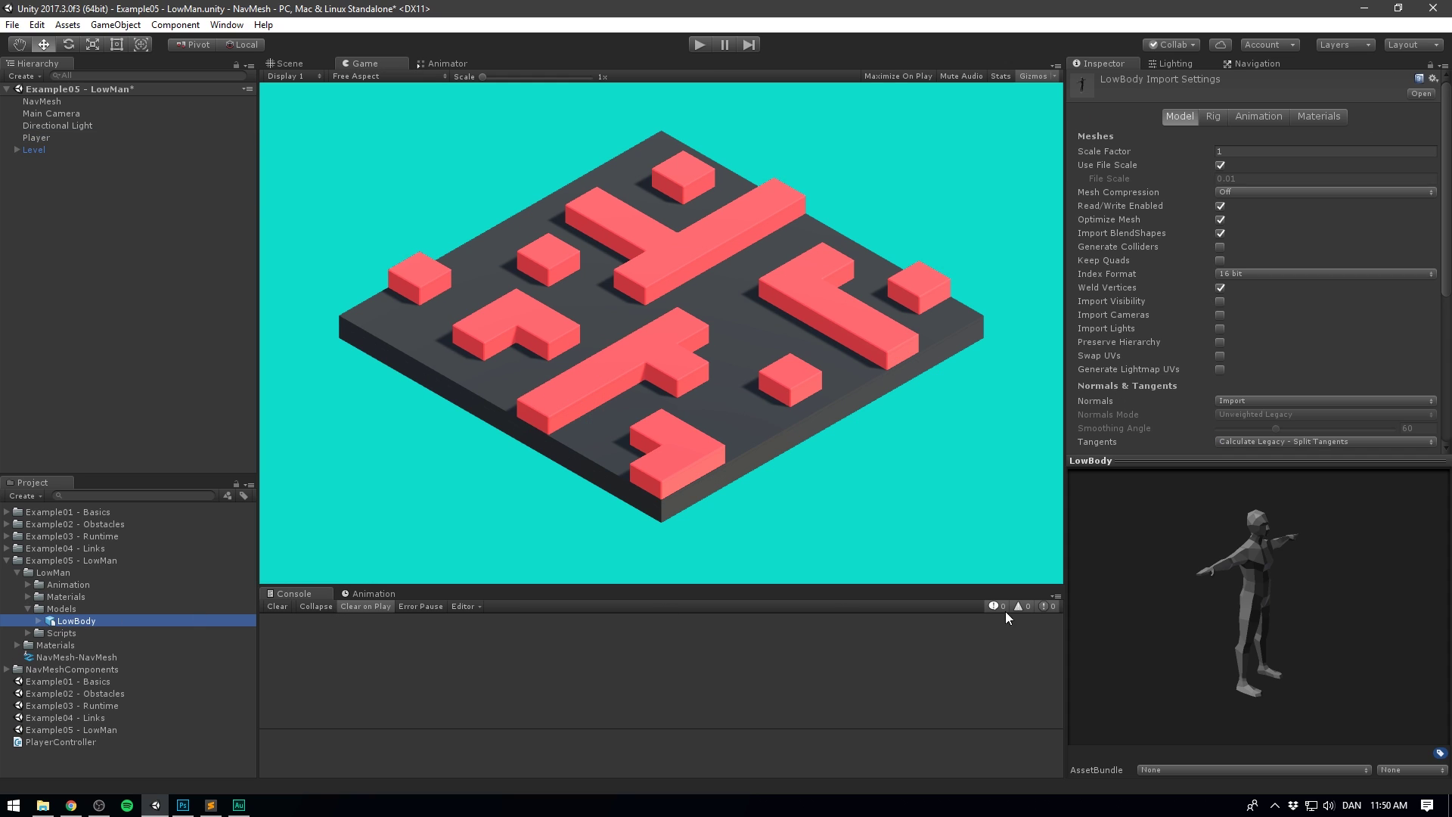
drag(1269, 614, 1092, 612)
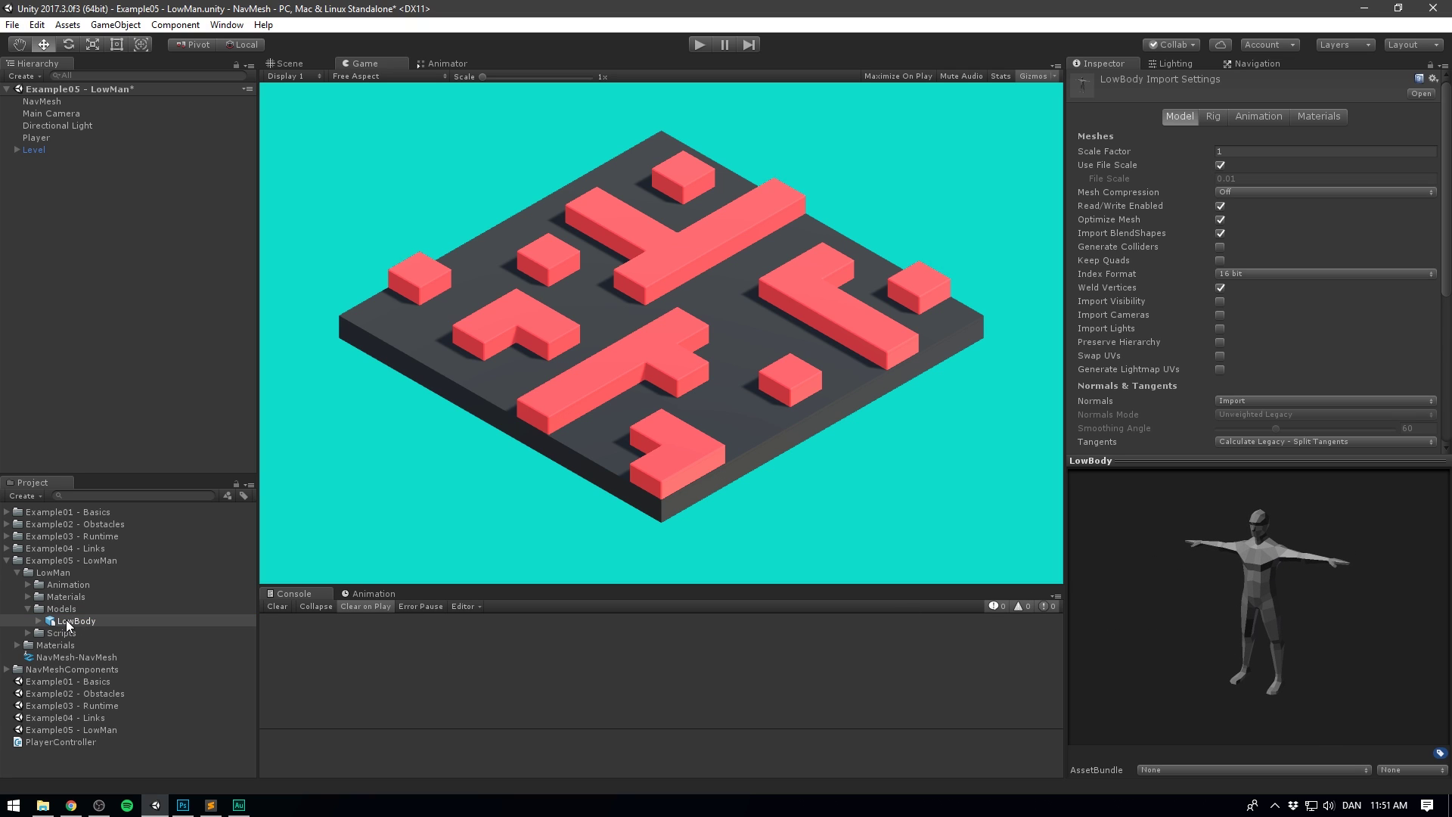
drag(67, 623, 53, 137)
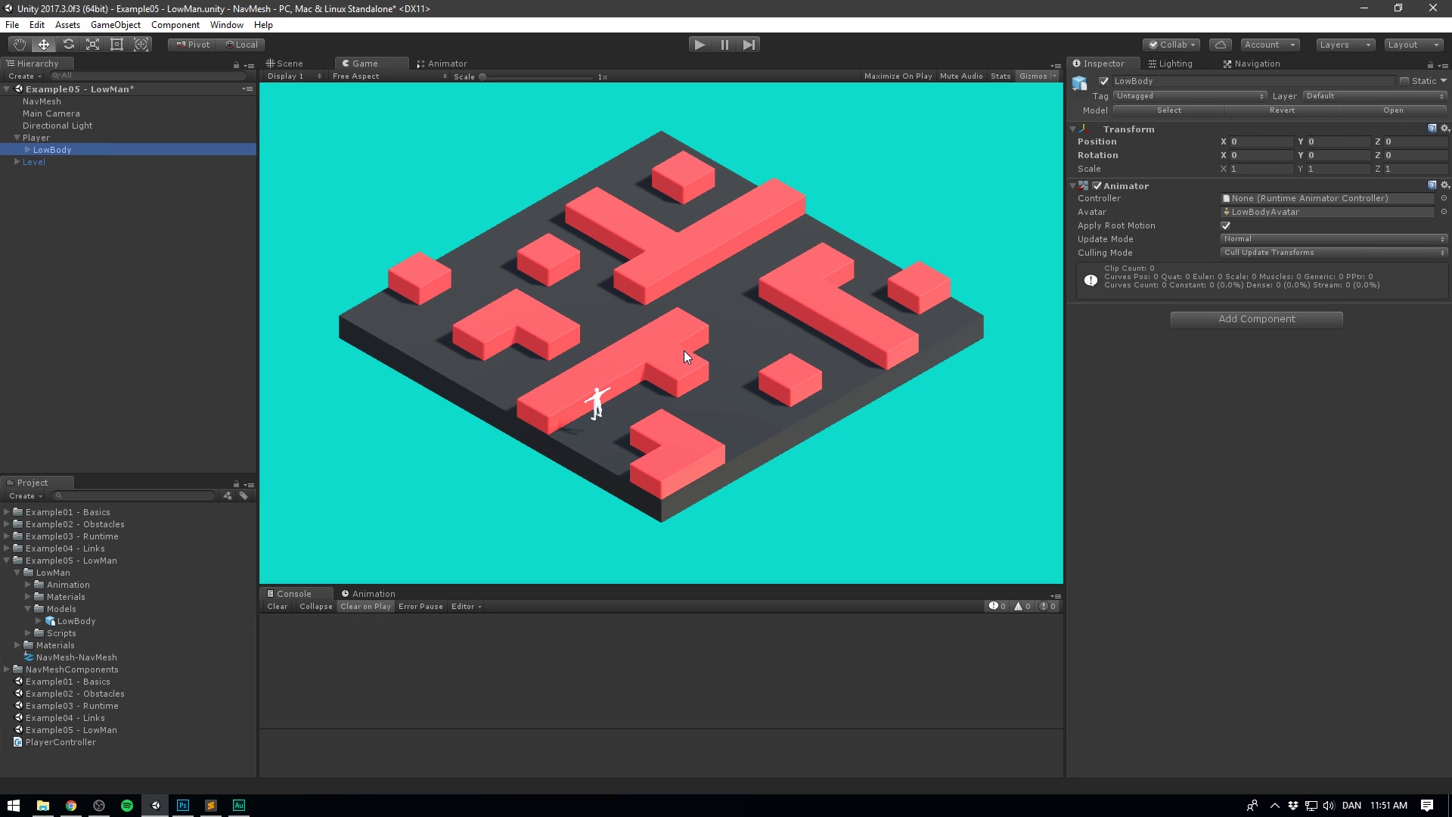
right_click(1132, 185)
click(1192, 268)
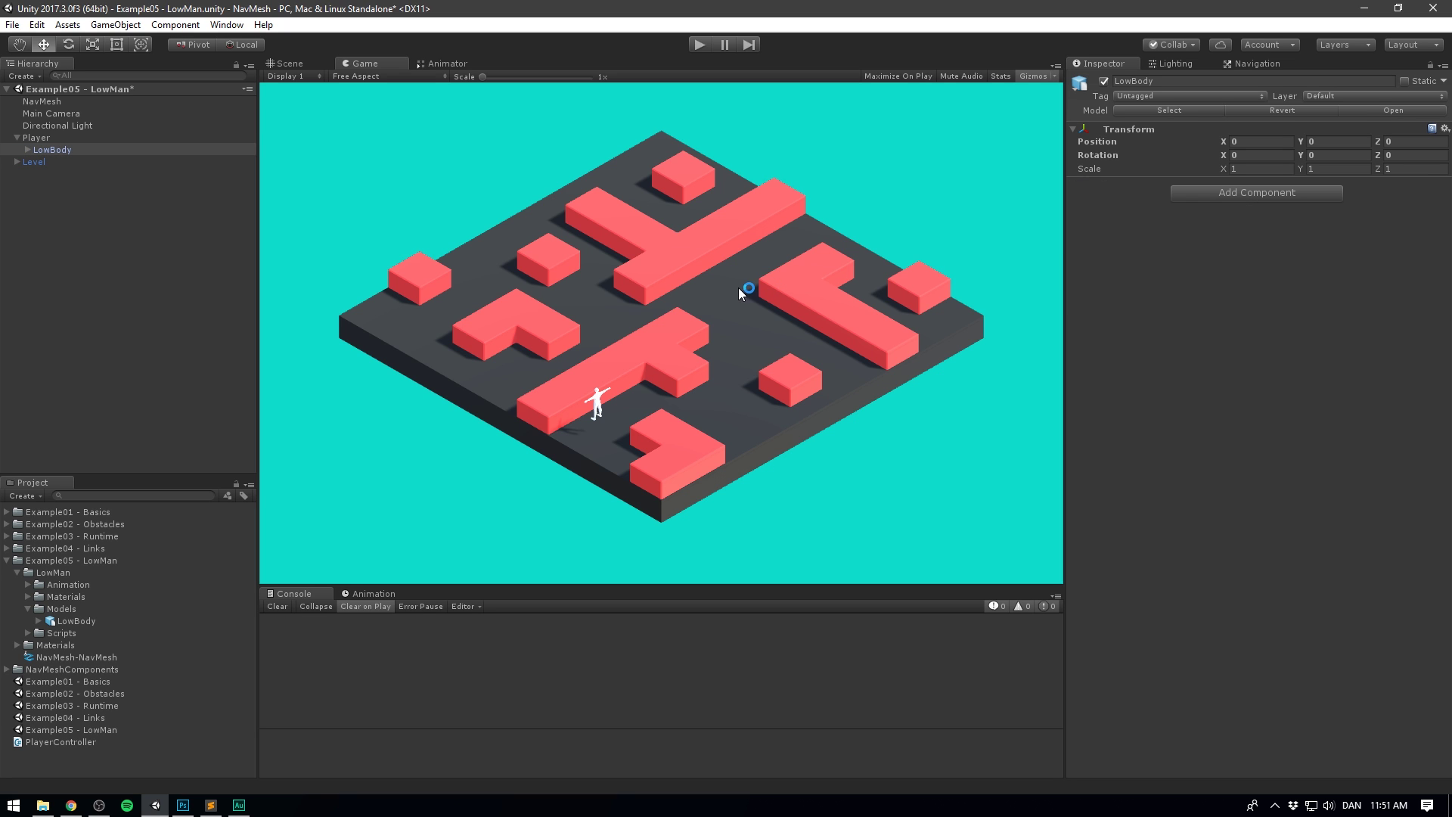
Frame the LowBody object in the Scene view and reset its transform.
click(287, 64)
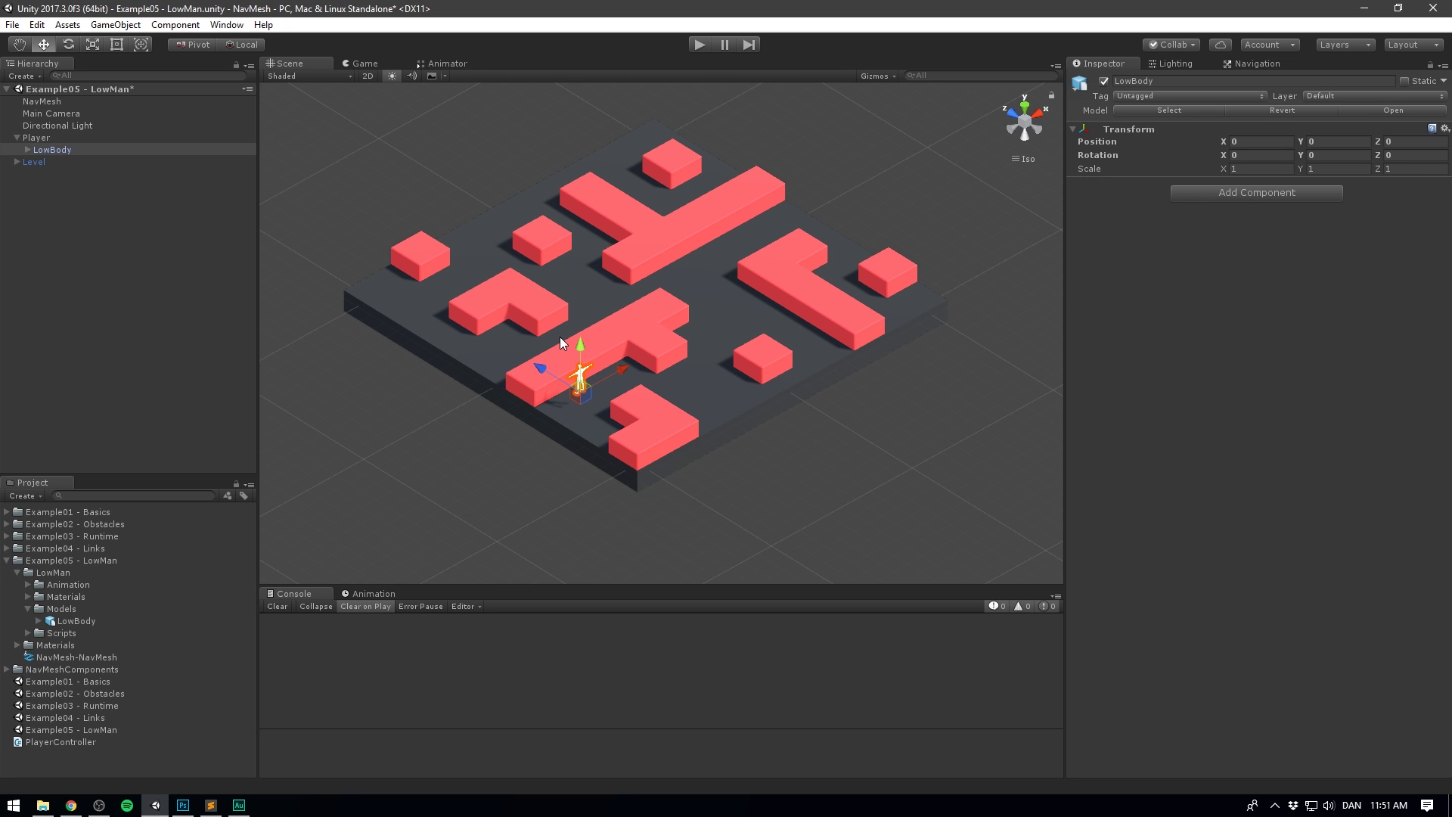
key(f)
alt+drag(529, 320, 760, 166)
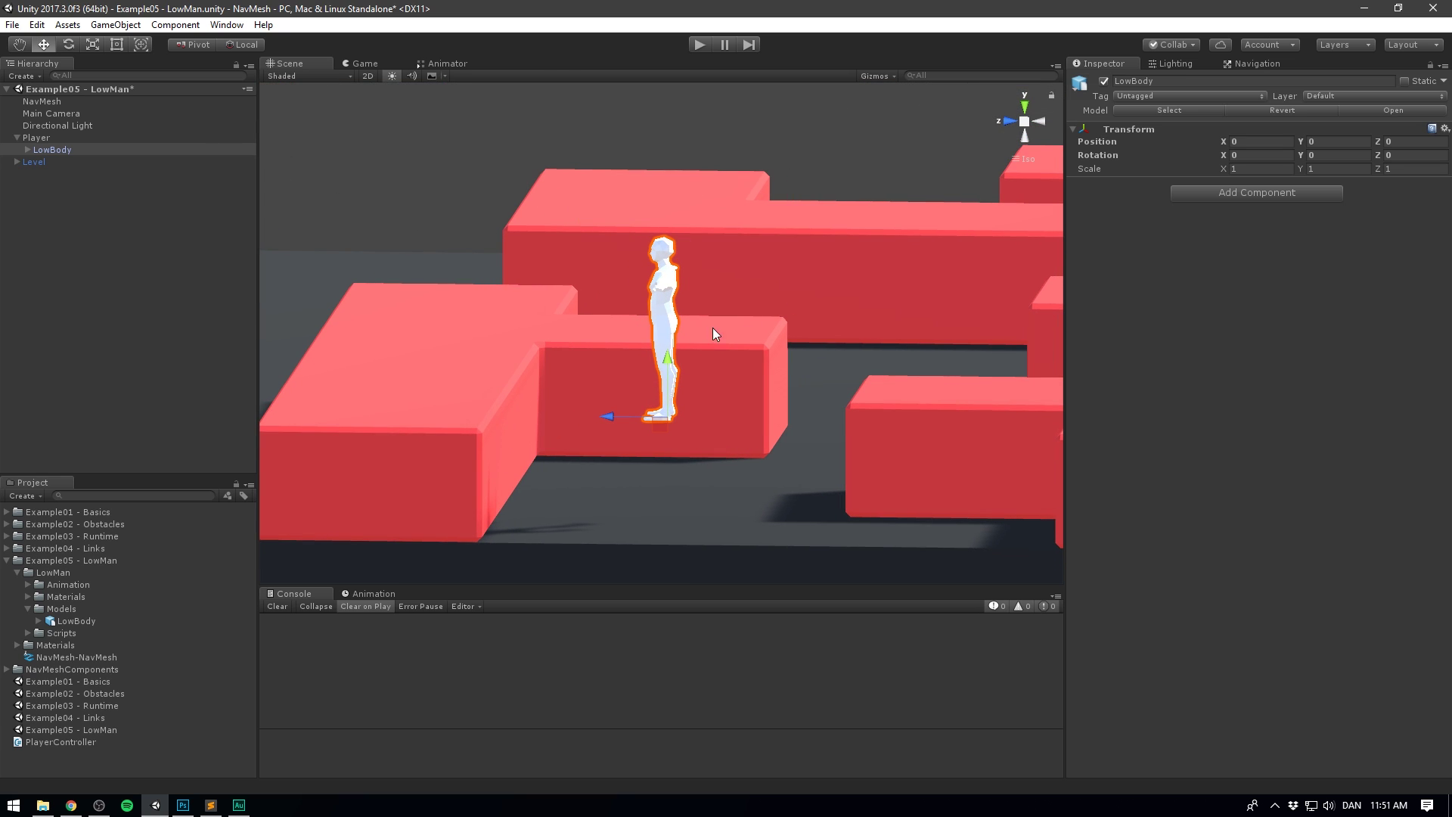
right_click(1127, 129)
click(1132, 139)
Set the Player's Nav Mesh Agent base offset to 0 and lower the Player to Y 0.54 on the ground.
click(30, 136)
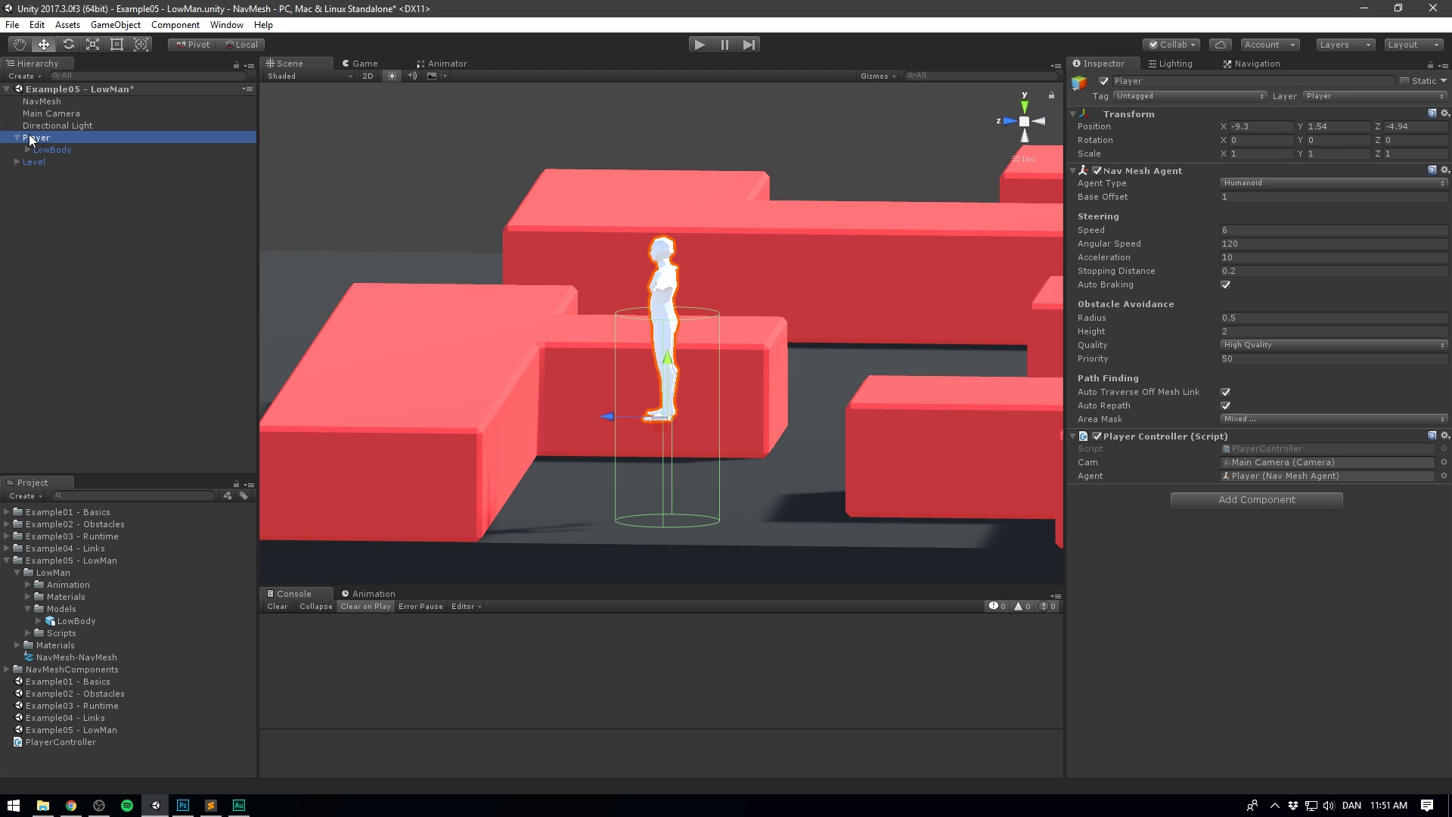
click(1261, 198)
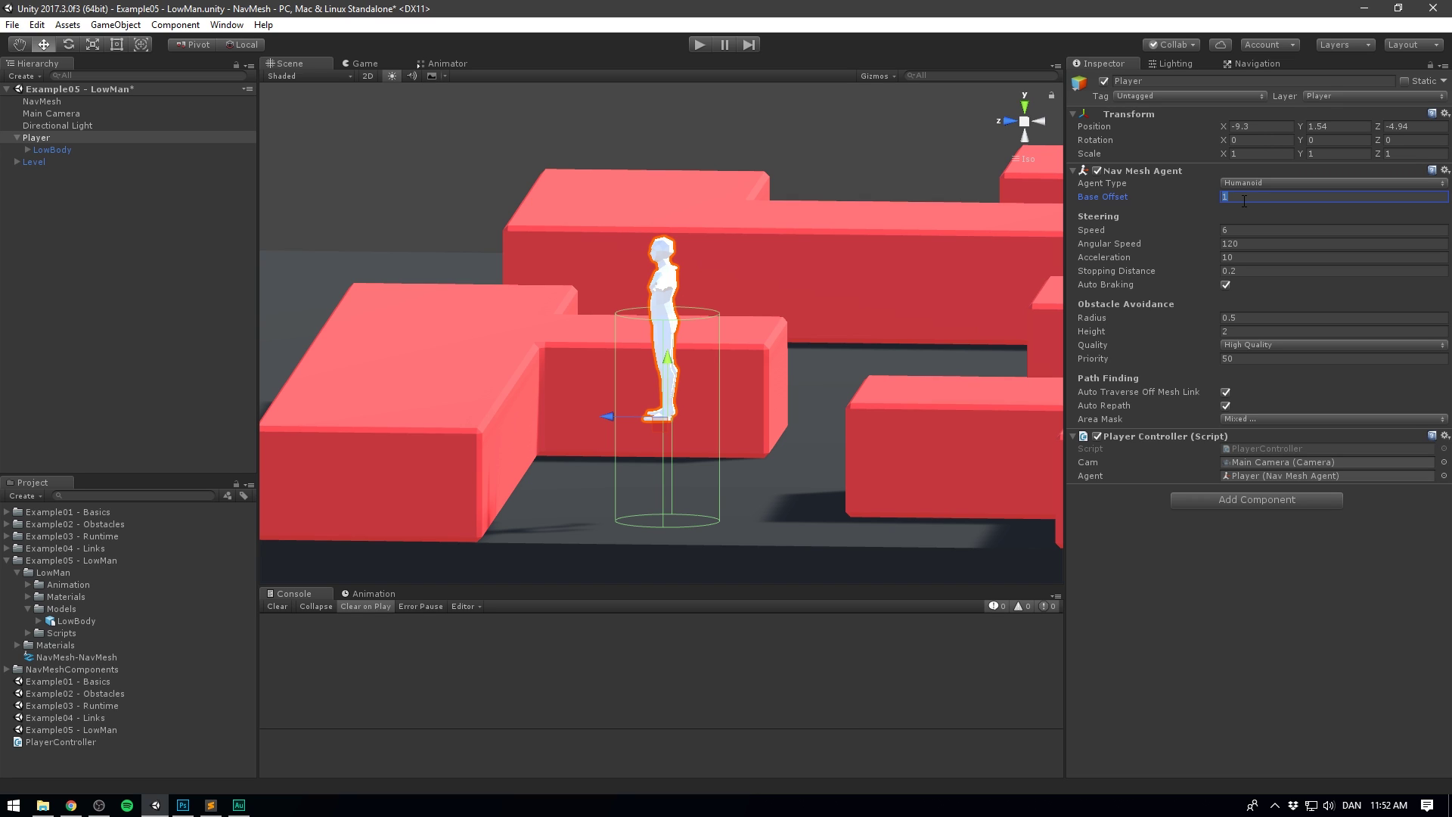
text(0)
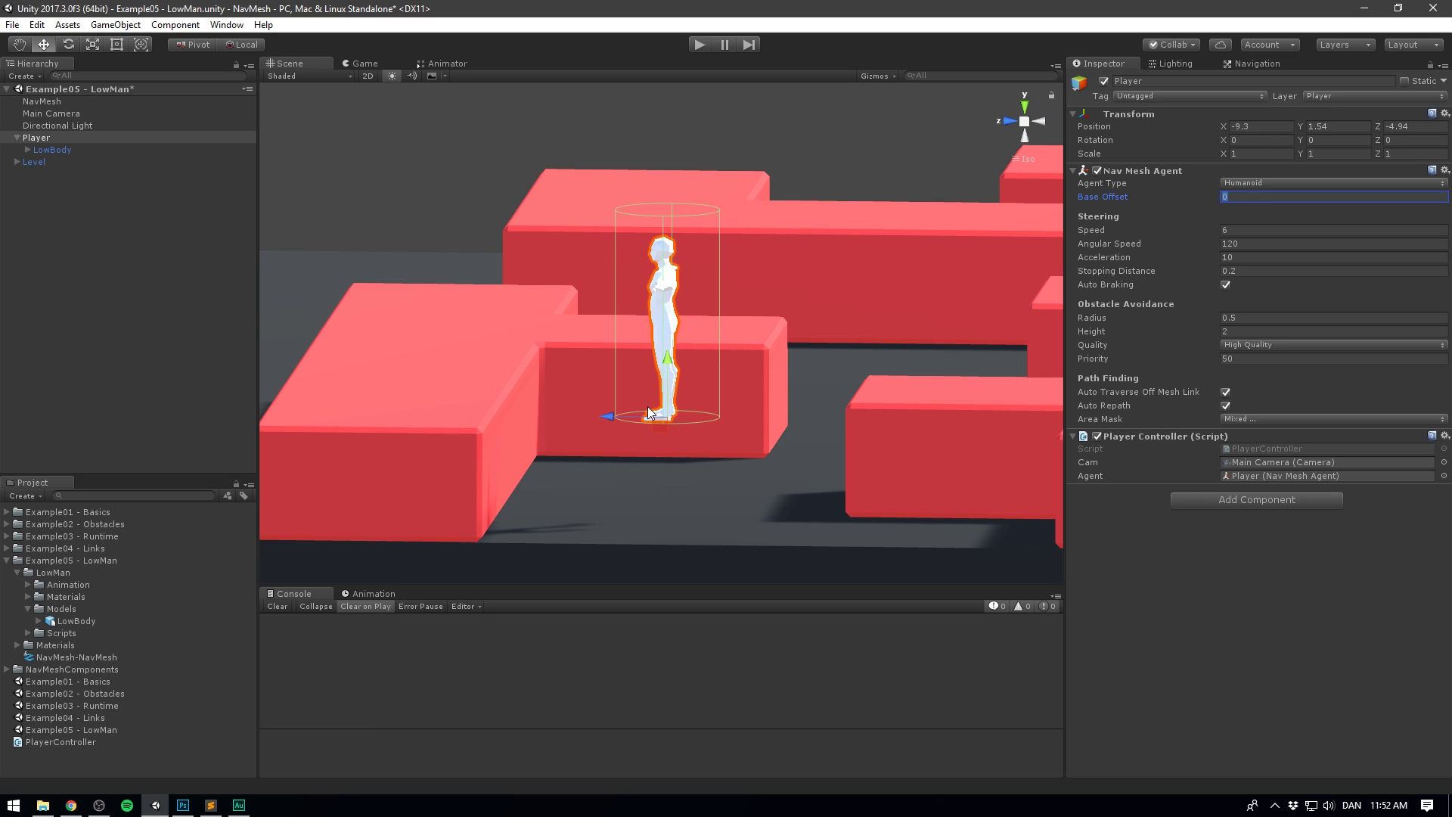
click(670, 361)
ctrl+drag(670, 363, 711, 403)
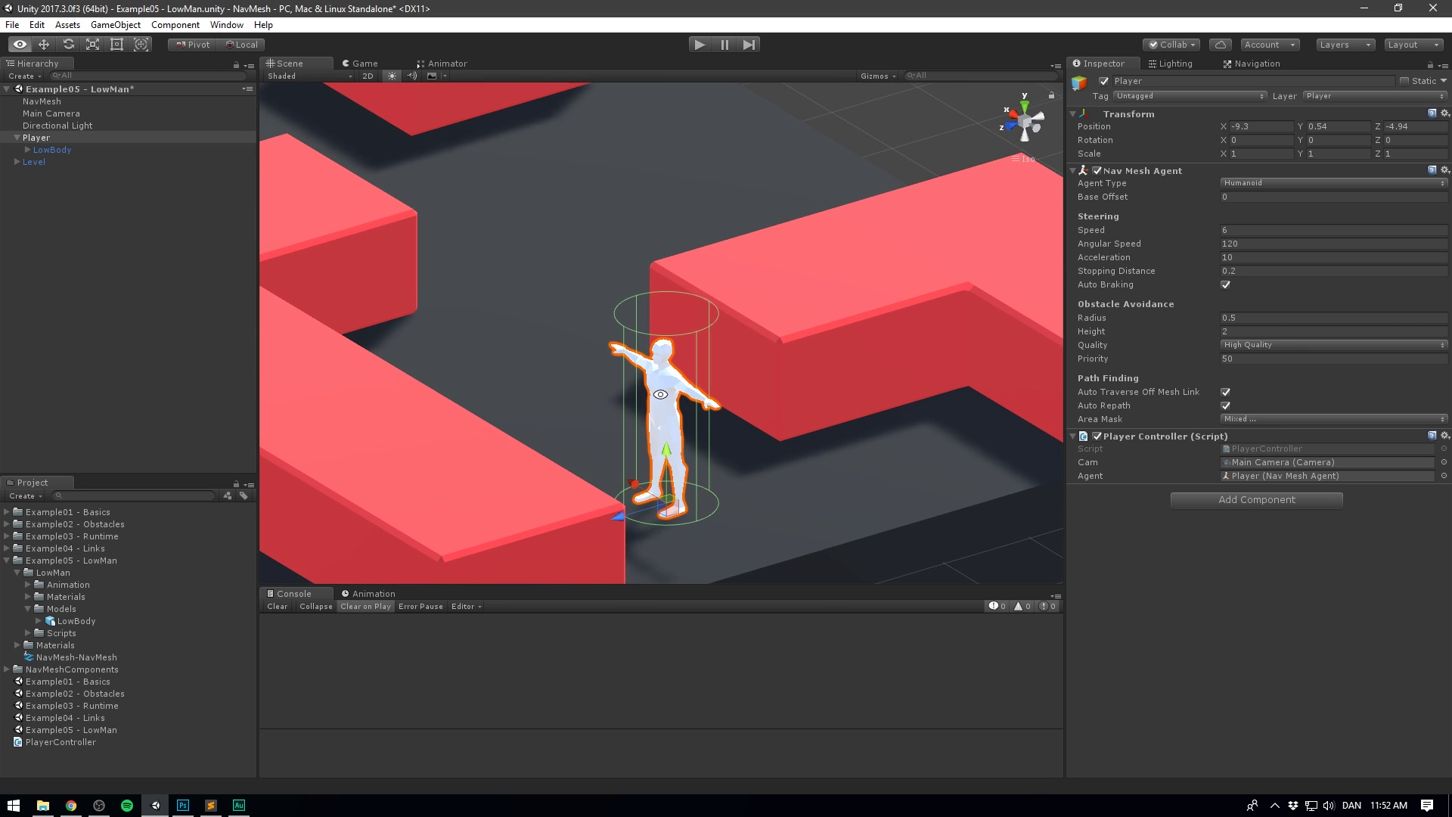
Scale LowBody up uniformly to better fill the agent's cylinder and apply the LowBody material to it.
click(69, 148)
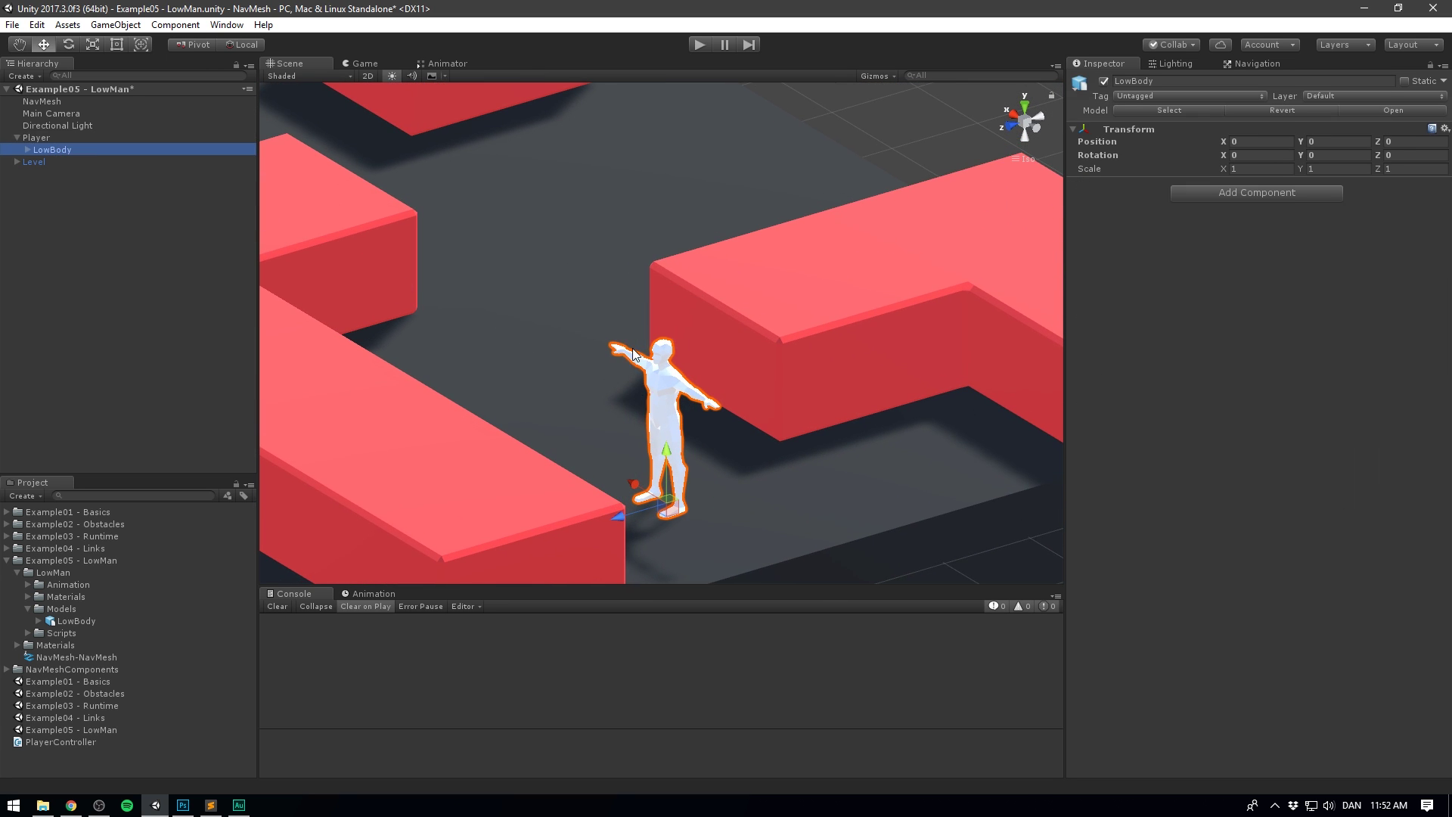
key(r)
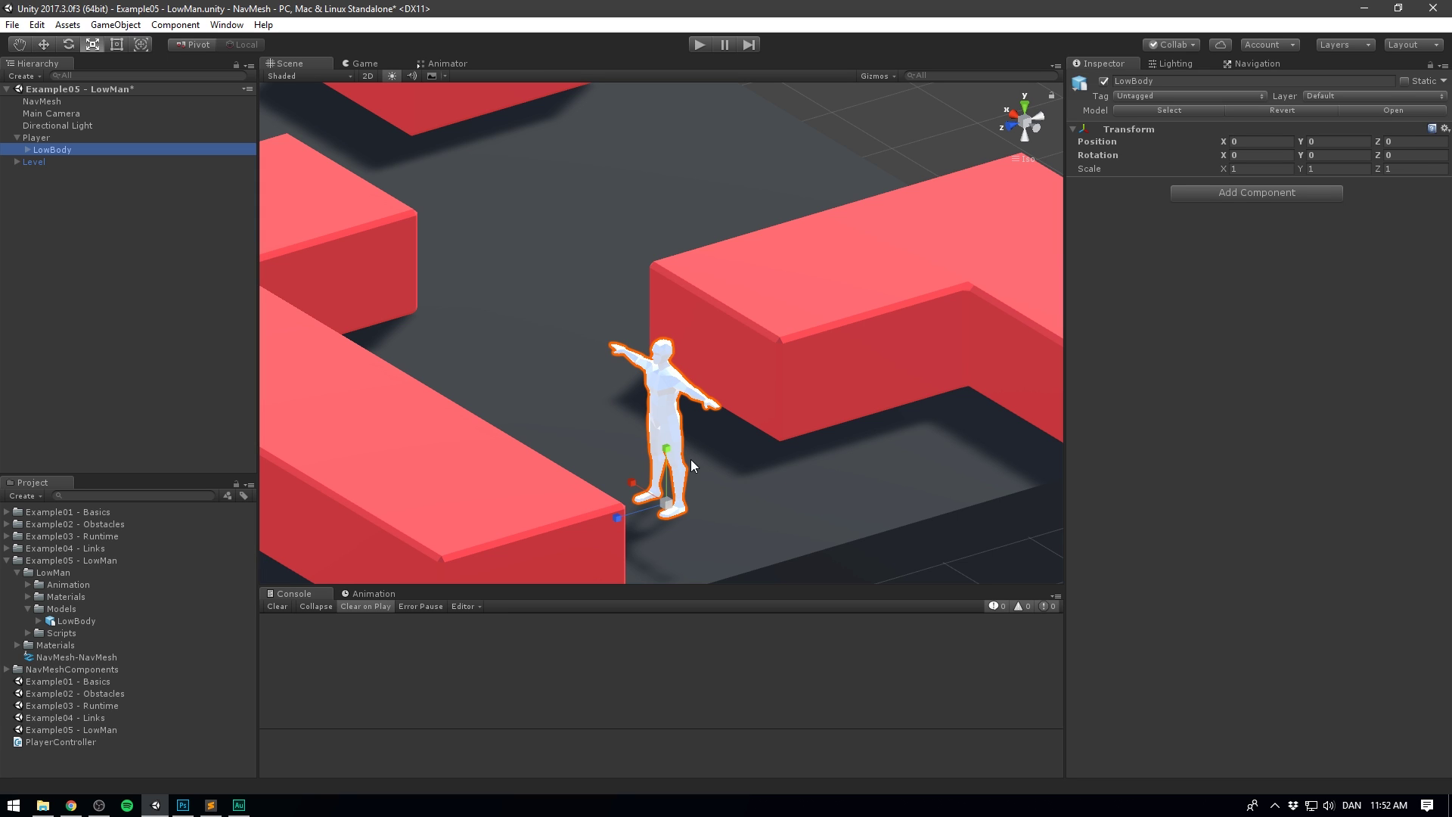
drag(666, 503, 428, 383)
click(687, 505)
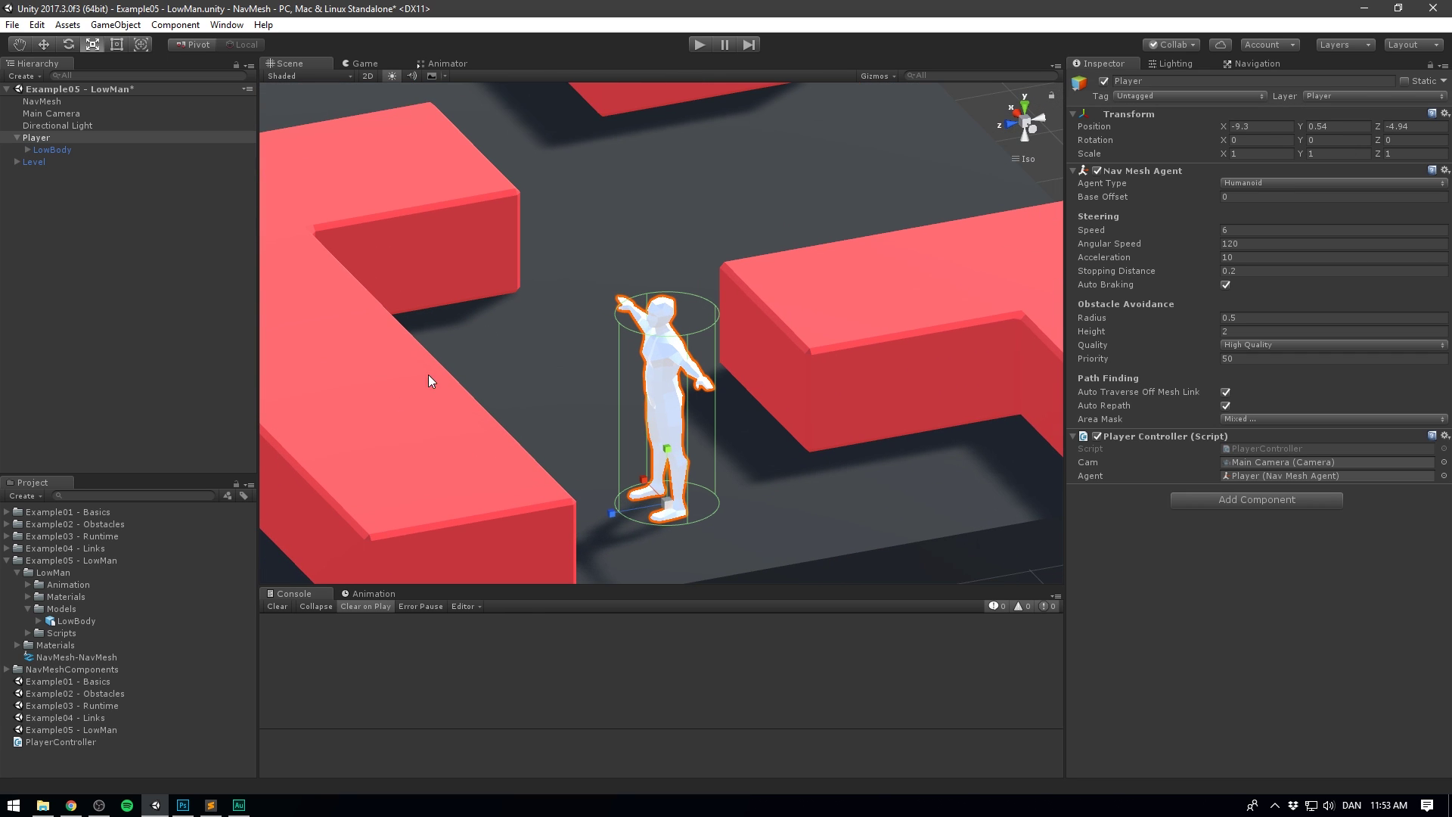
click(28, 597)
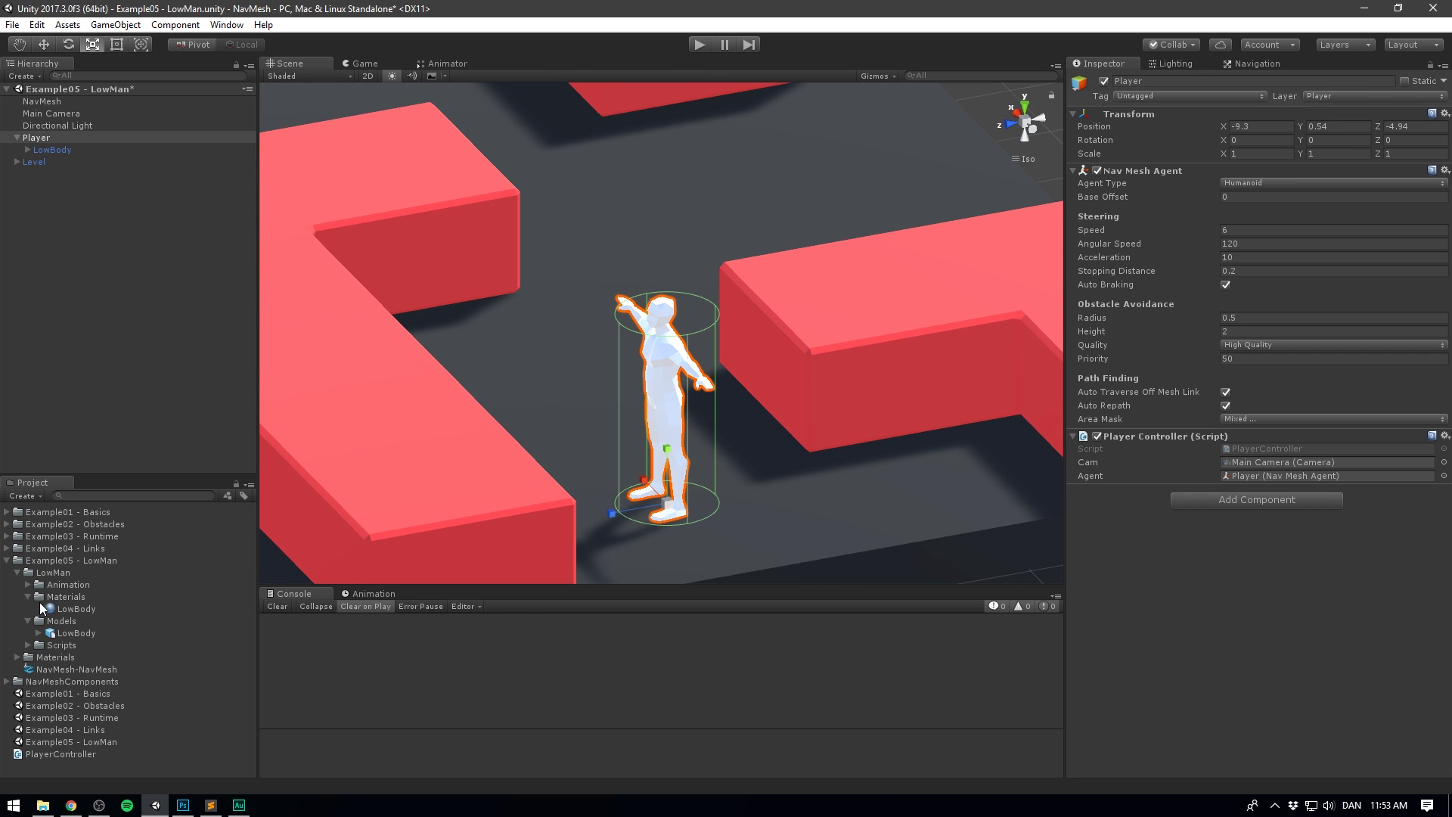
drag(65, 609, 669, 355)
Play-test the LowBody character by sending it to several spots around the obstacles, and stop the game.
click(364, 64)
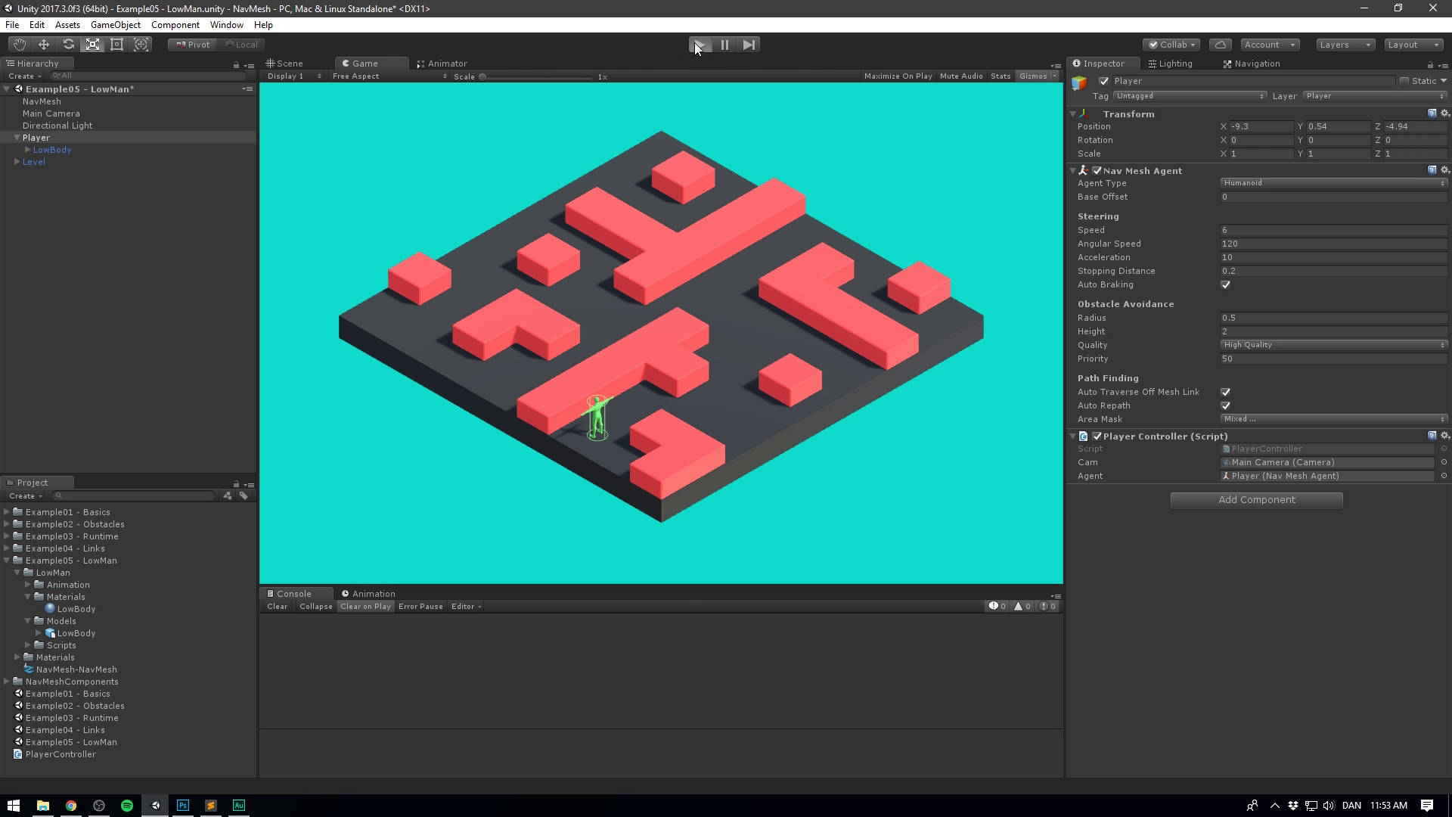
click(697, 45)
click(751, 391)
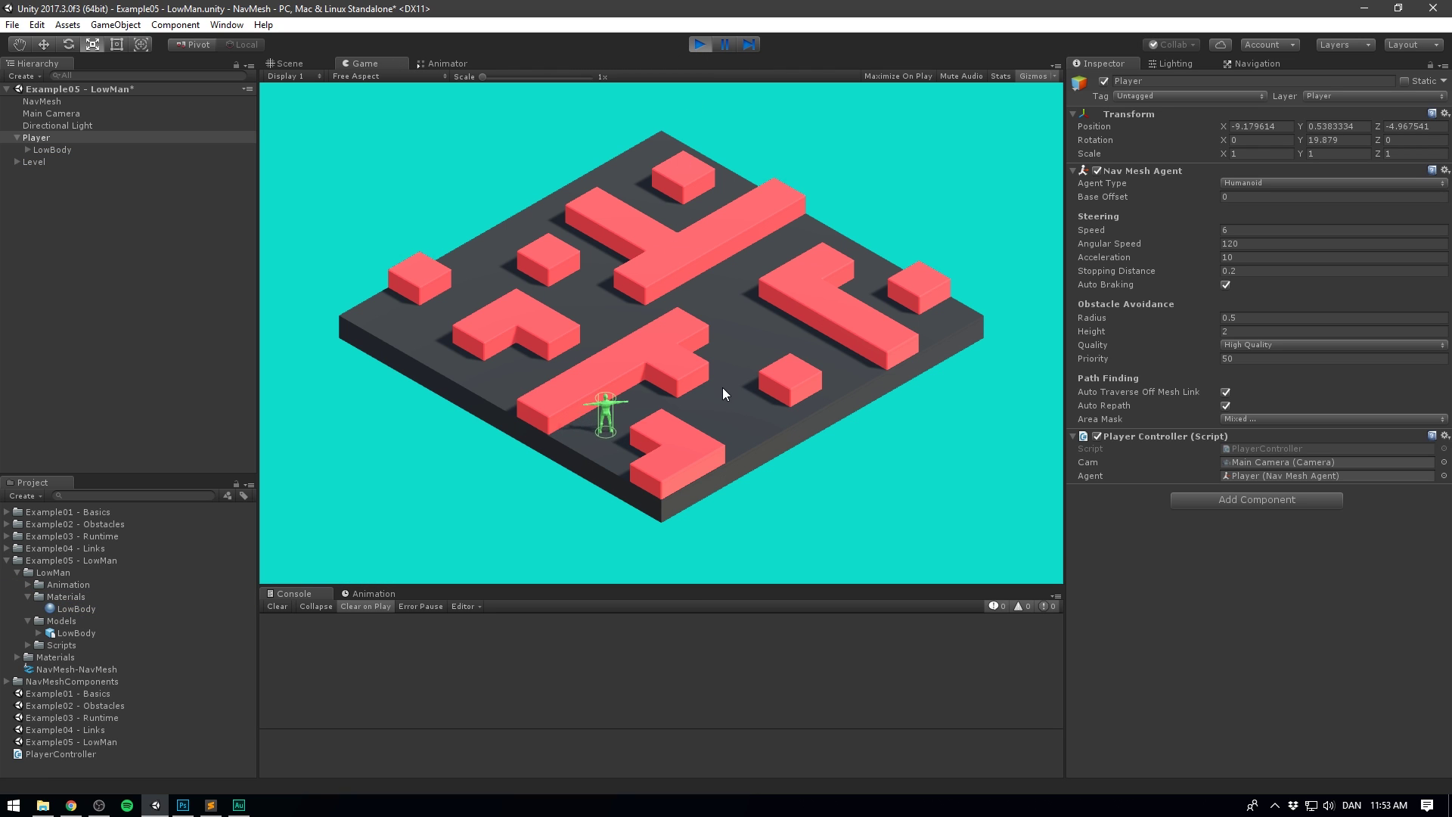
click(582, 306)
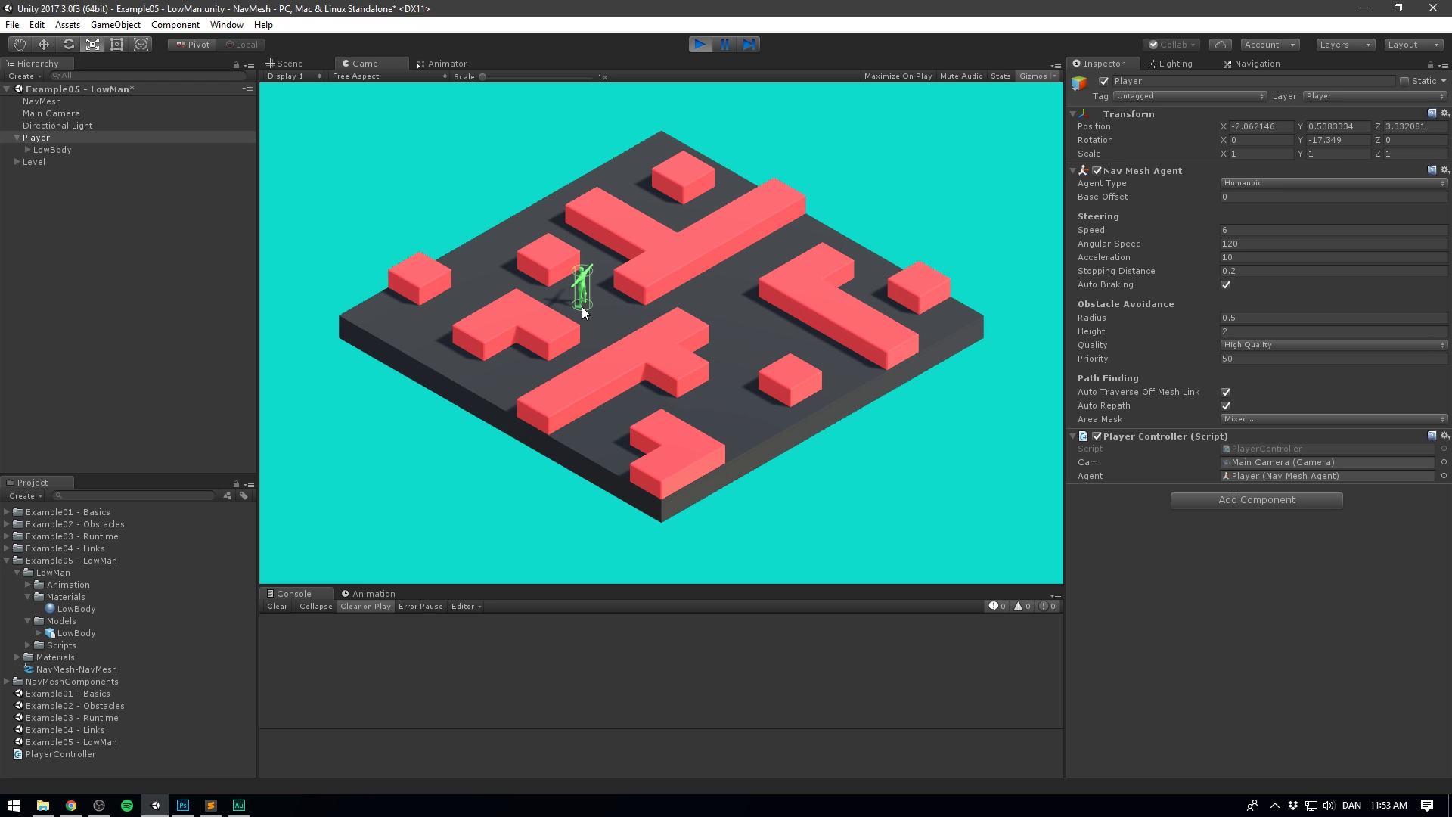
click(726, 412)
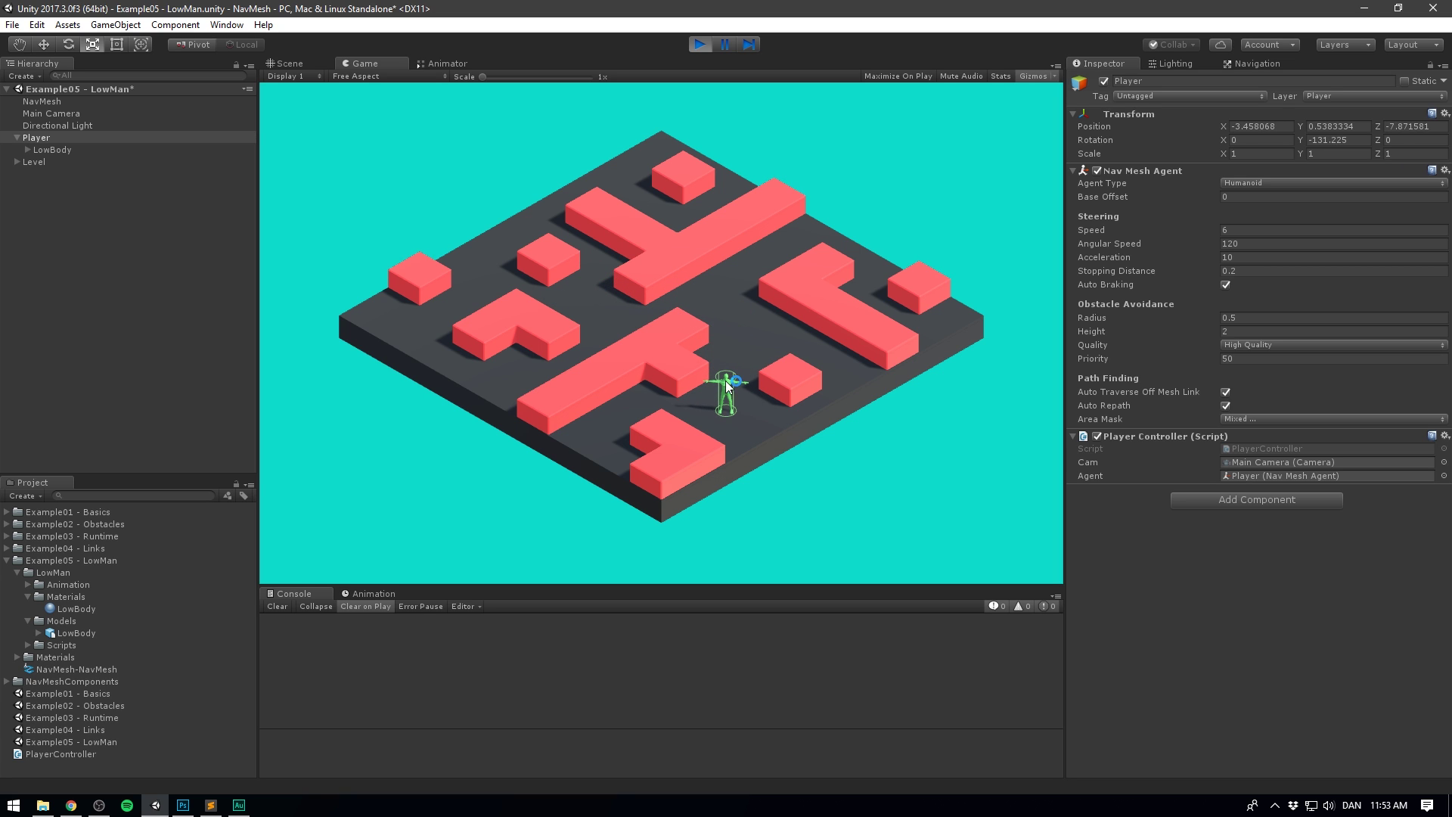
click(701, 44)
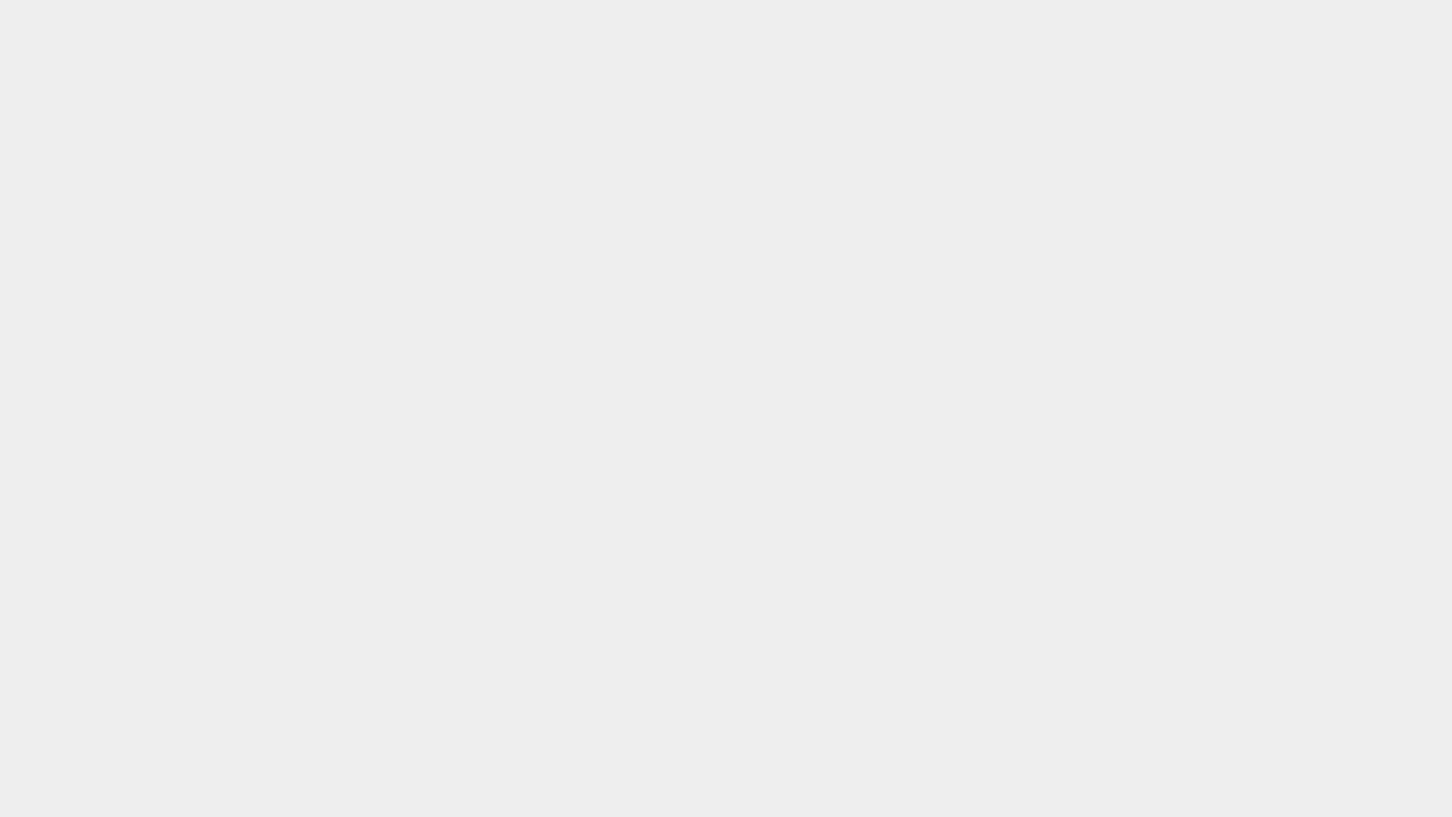